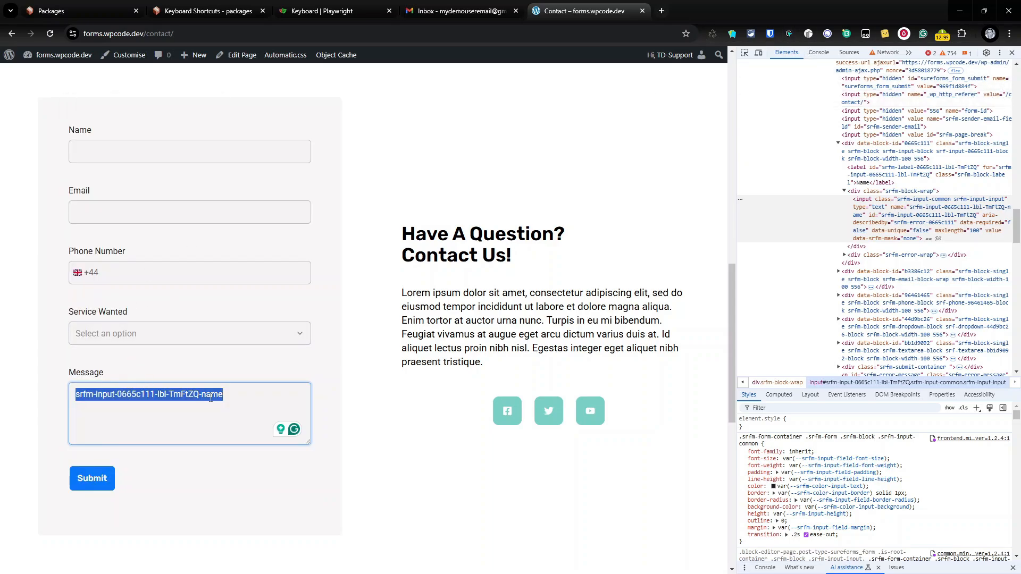
Clear the pasted ID from the Message box and bring the Example.py script window forward
{"action": "key", "text": "BackSpace"}
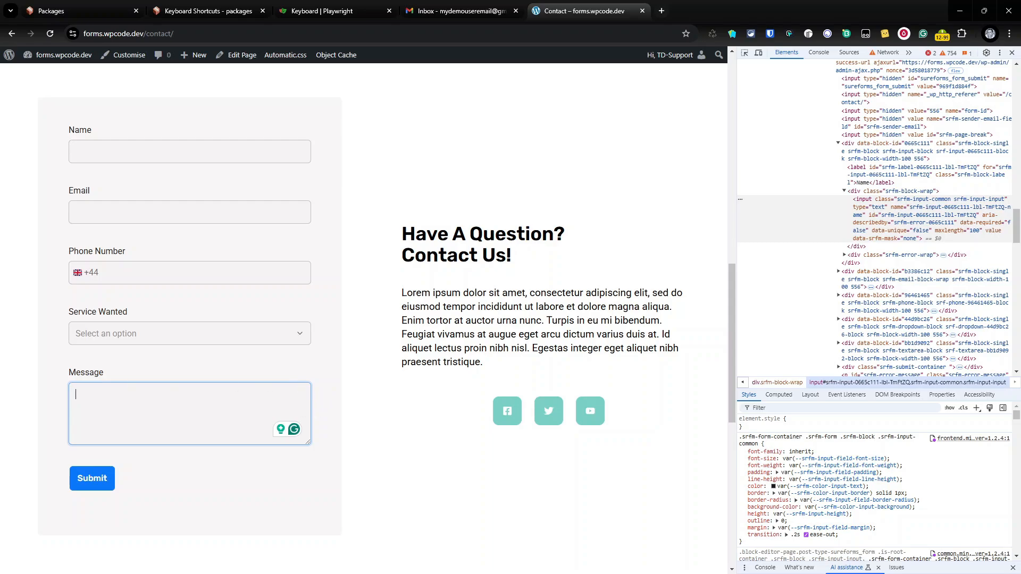
{"action": "key", "text": "alt+Tab"}
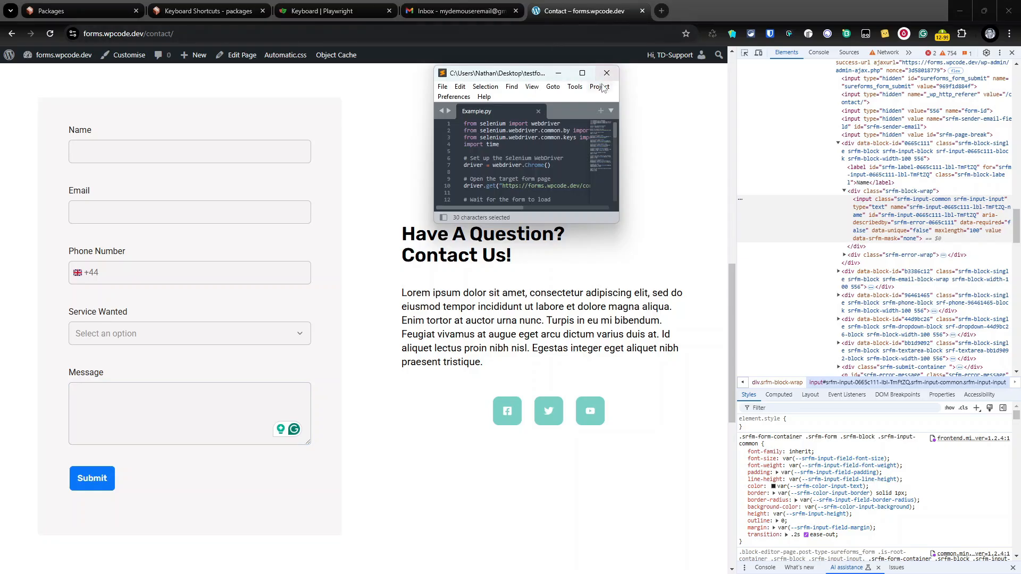
Maximize Example.py, review its email, phone, dropdown, message and submit lookups, then drag it off-screen
{"action": "left_click", "coordinate": [585, 73]}
{"action": "left_click", "coordinate": [215, 148]}
{"action": "left_click", "coordinate": [199, 176]}
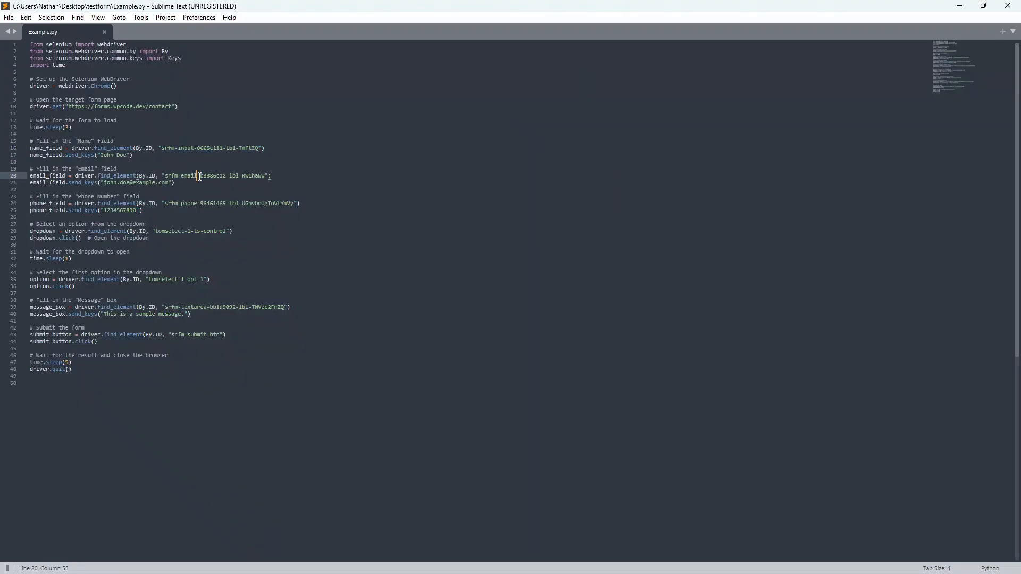
{"action": "left_click", "coordinate": [202, 197]}
{"action": "left_click", "coordinate": [201, 204]}
{"action": "left_click", "coordinate": [194, 231]}
{"action": "left_click", "coordinate": [195, 286]}
{"action": "left_click", "coordinate": [196, 300]}
{"action": "left_click", "coordinate": [198, 327]}
{"action": "left_click_drag", "start_coordinate": [645, 11], "coordinate": [0, 508]}
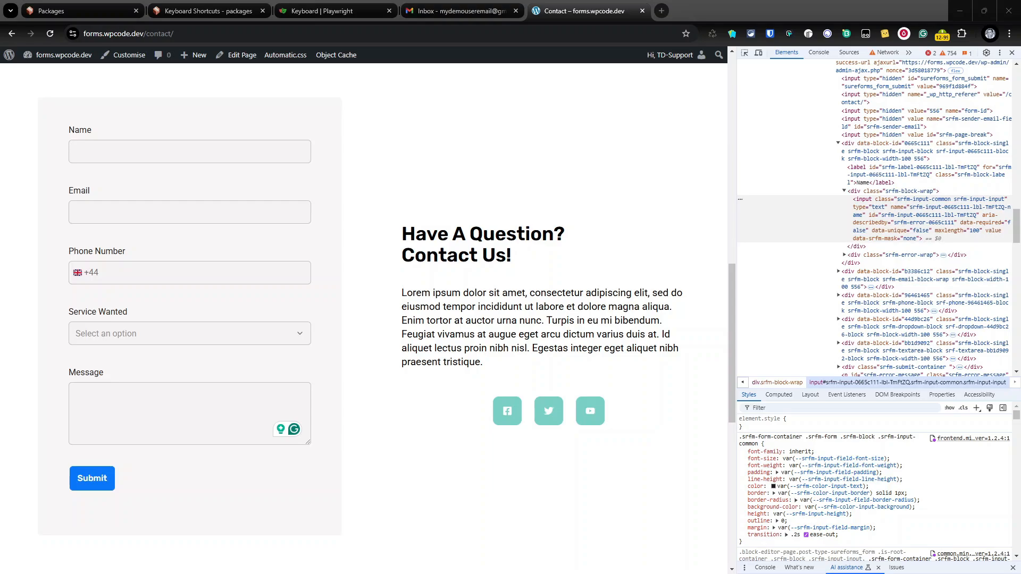
Scroll through the Test Web Form package's Browser Instructions, then return to the contact form page
{"action": "left_click", "coordinate": [102, 15]}
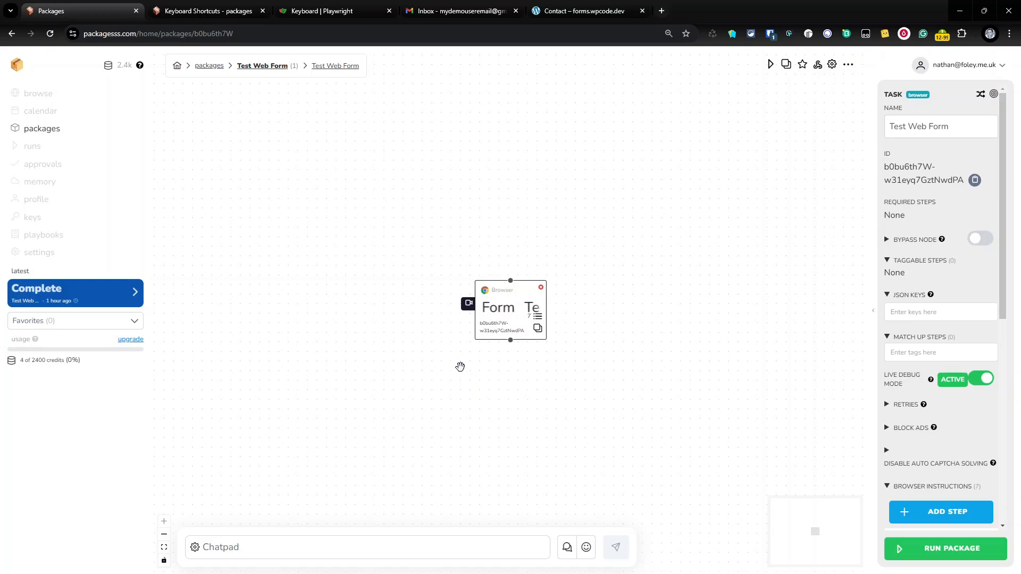
{"action": "scroll", "coordinate": [466, 359], "scroll_direction": "down", "scroll_amount": 1}
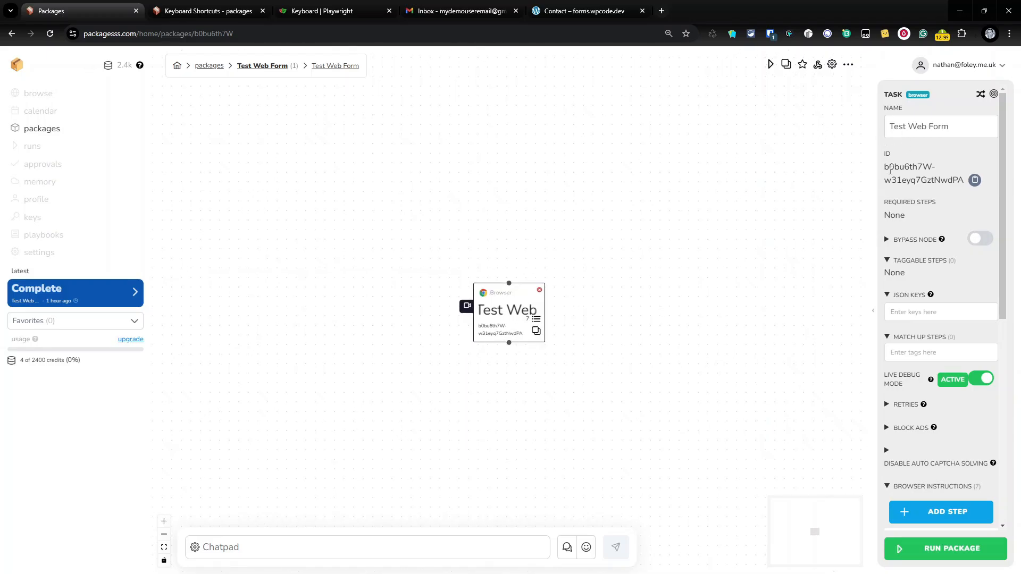
{"action": "scroll", "coordinate": [890, 175], "scroll_direction": "down", "scroll_amount": 3}
{"action": "scroll", "coordinate": [899, 186], "scroll_direction": "up", "scroll_amount": 3}
{"action": "scroll", "coordinate": [939, 169], "scroll_direction": "down", "scroll_amount": 1}
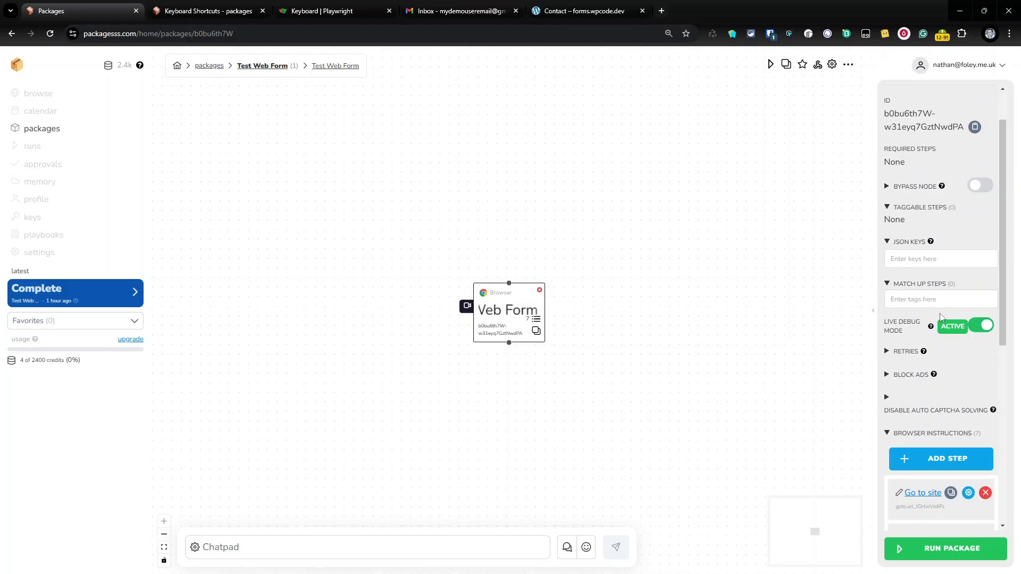
{"action": "scroll", "coordinate": [936, 351], "scroll_direction": "down", "scroll_amount": 6}
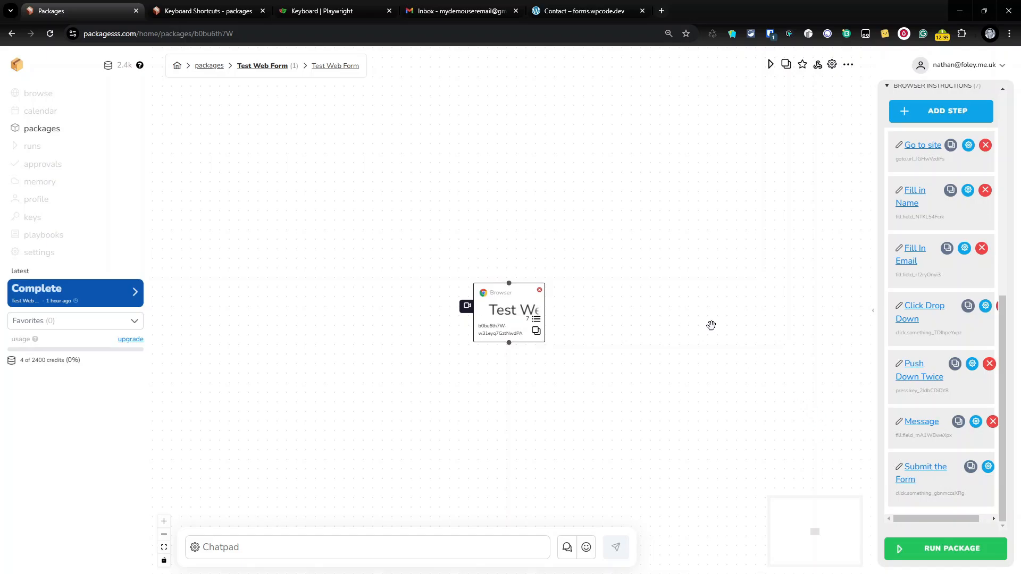
{"action": "left_click", "coordinate": [563, 13]}
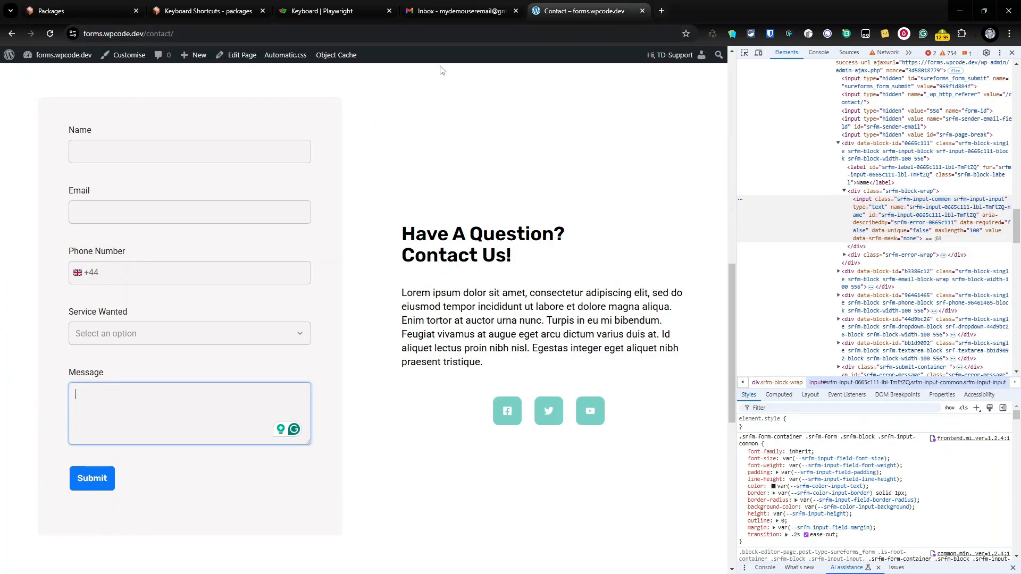
Delete the earlier form-submission email in Gmail, then return to the Packagesss editor
{"action": "left_click", "coordinate": [455, 9]}
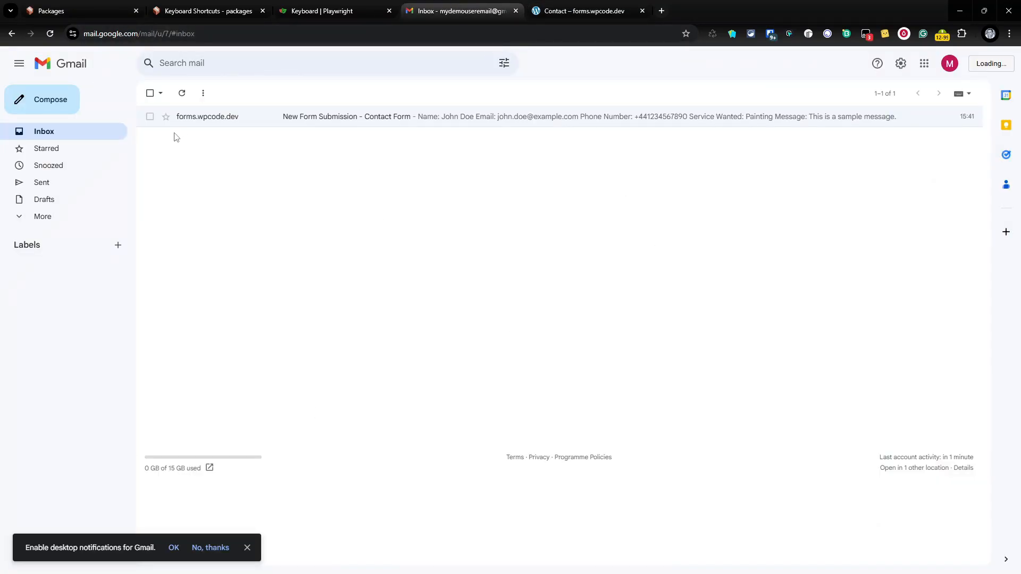
{"action": "left_click", "coordinate": [150, 116]}
{"action": "left_click", "coordinate": [225, 93]}
{"action": "left_click", "coordinate": [598, 15]}
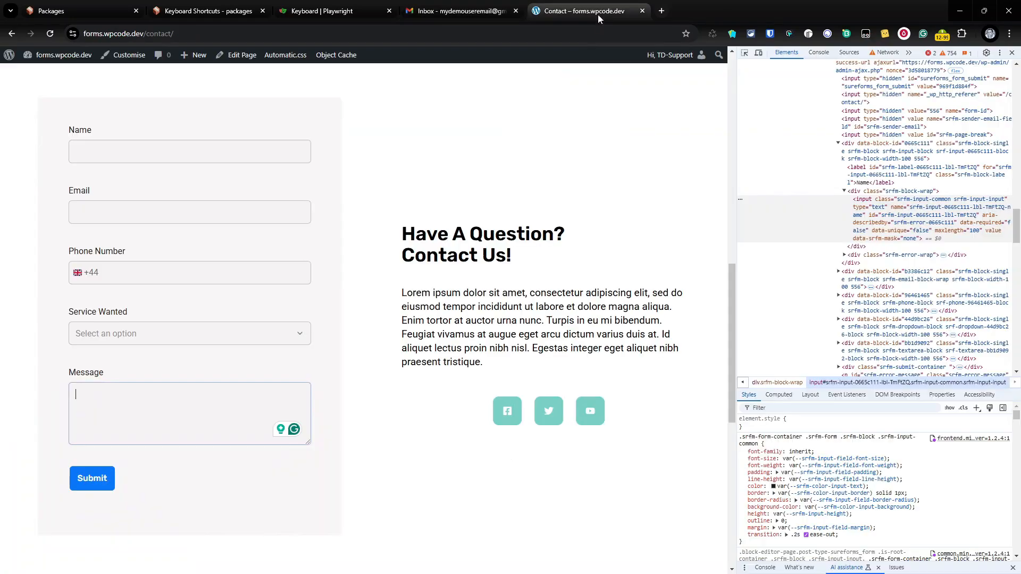
{"action": "left_click", "coordinate": [57, 7]}
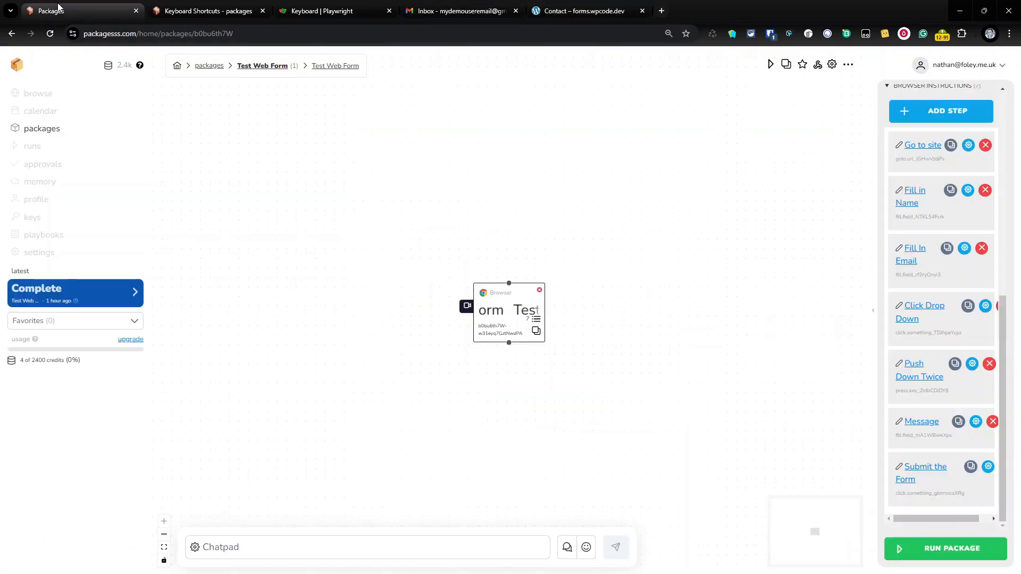
Run the Test Web Form package immediately with RUN PACKAGE and RUN NOW
{"action": "left_click", "coordinate": [944, 557]}
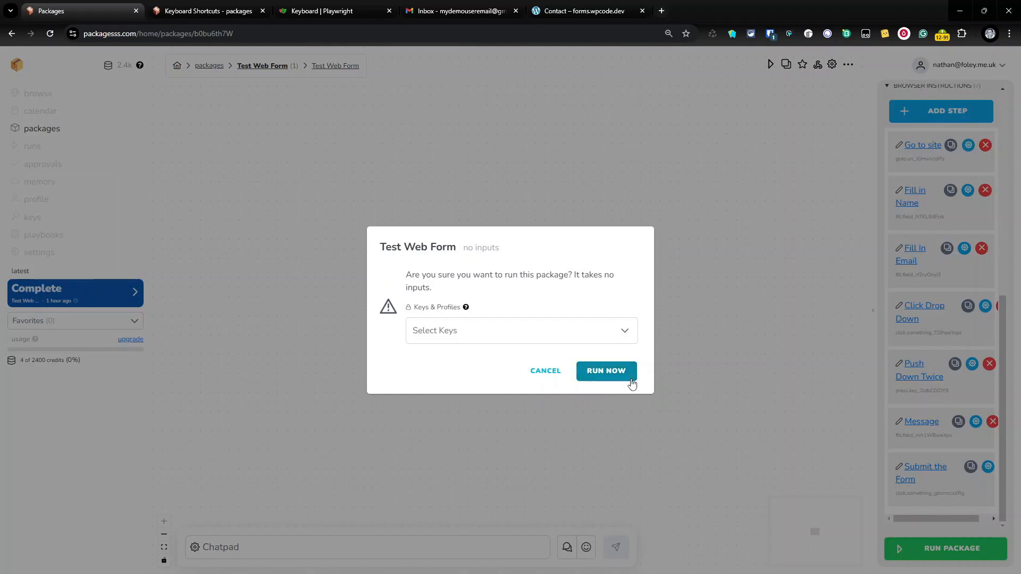
{"action": "left_click", "coordinate": [631, 374]}
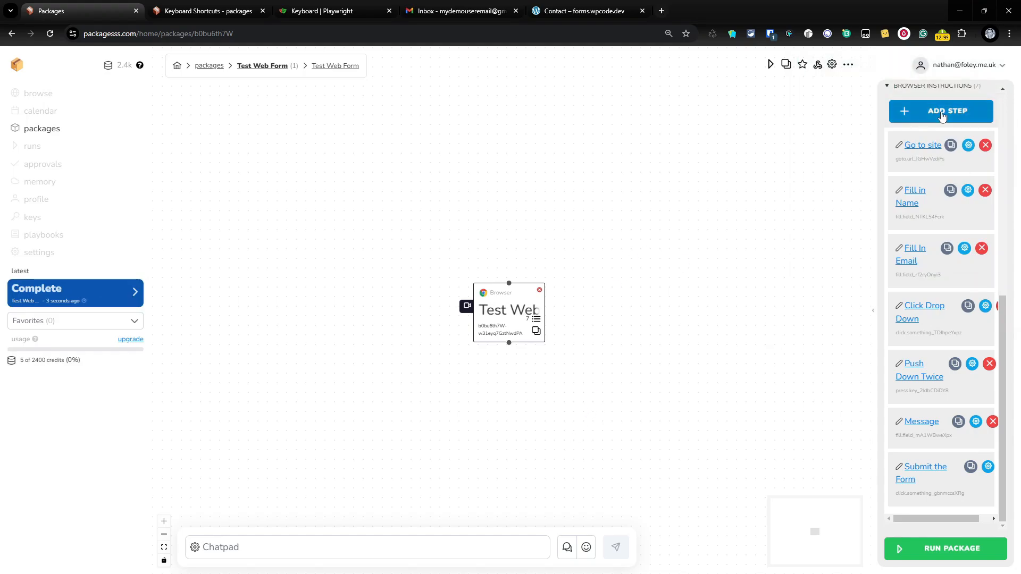
Add a new browser step and move it up to sit right after Go to site
{"action": "scroll", "coordinate": [960, 211], "scroll_direction": "up", "scroll_amount": 5}
{"action": "scroll", "coordinate": [960, 211], "scroll_direction": "up", "scroll_amount": 2}
{"action": "scroll", "coordinate": [958, 382], "scroll_direction": "down", "scroll_amount": 3}
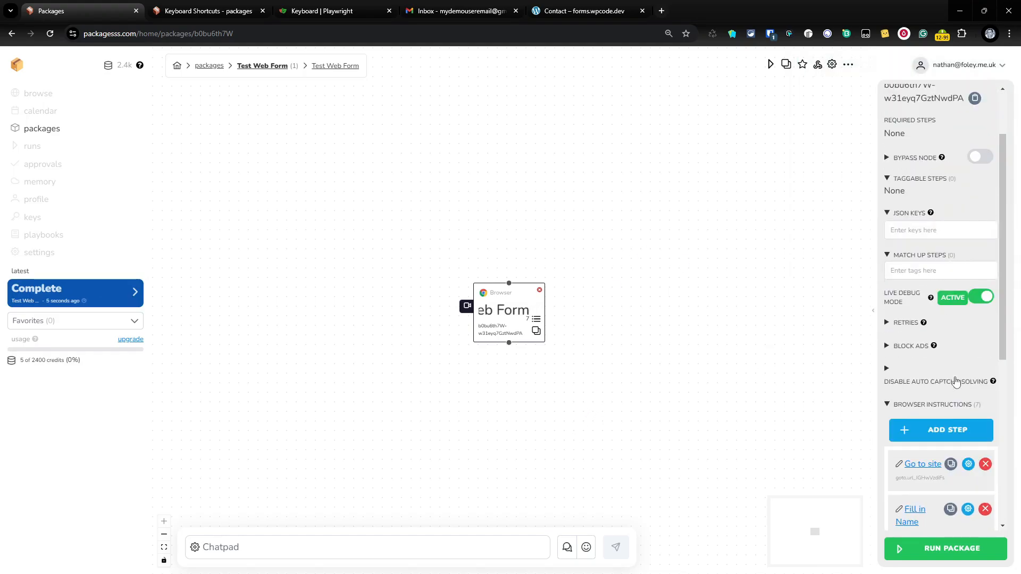
{"action": "left_click", "coordinate": [950, 333]}
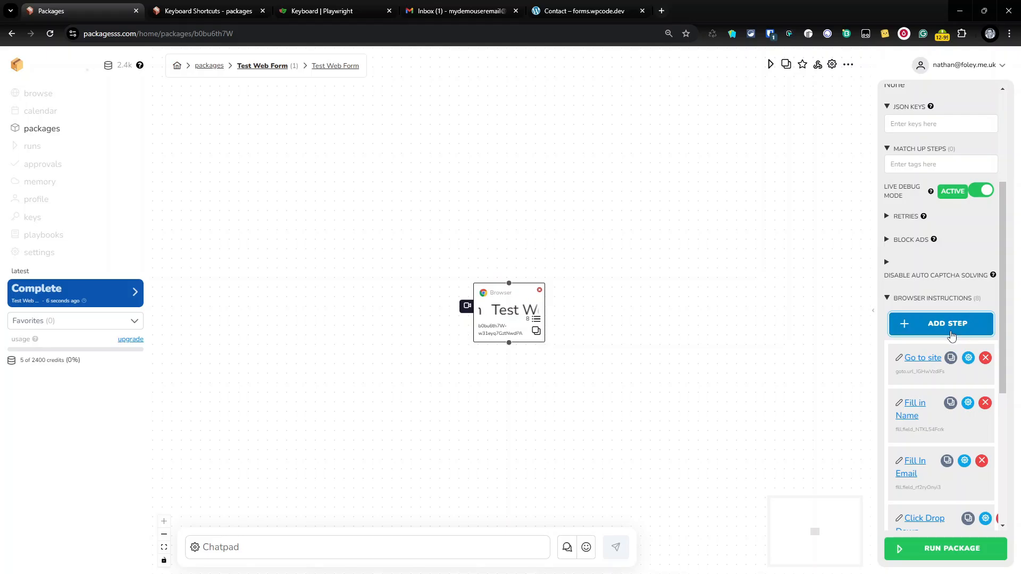
{"action": "scroll", "coordinate": [983, 420], "scroll_direction": "down", "scroll_amount": 5}
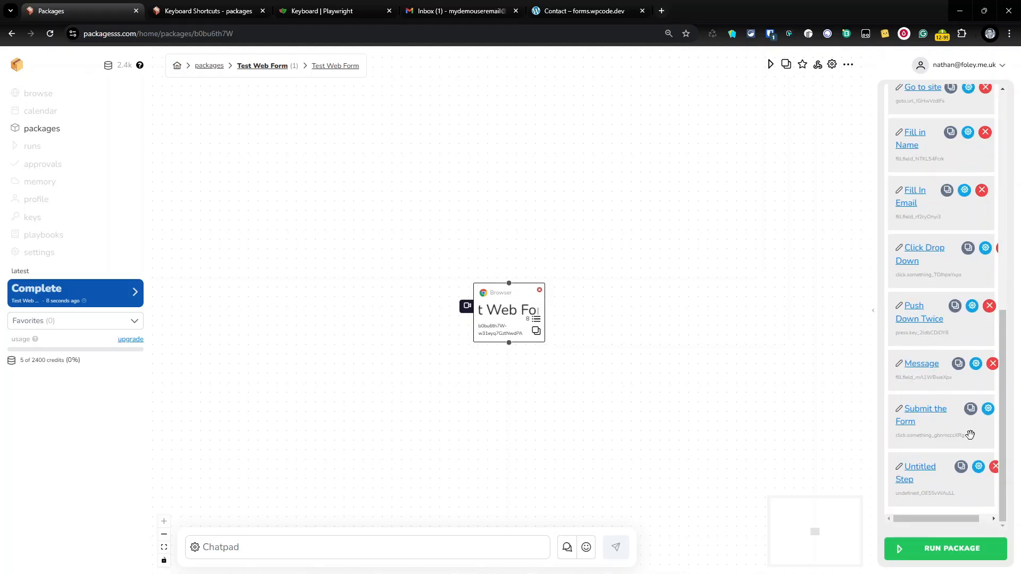
{"action": "left_click", "coordinate": [979, 467]}
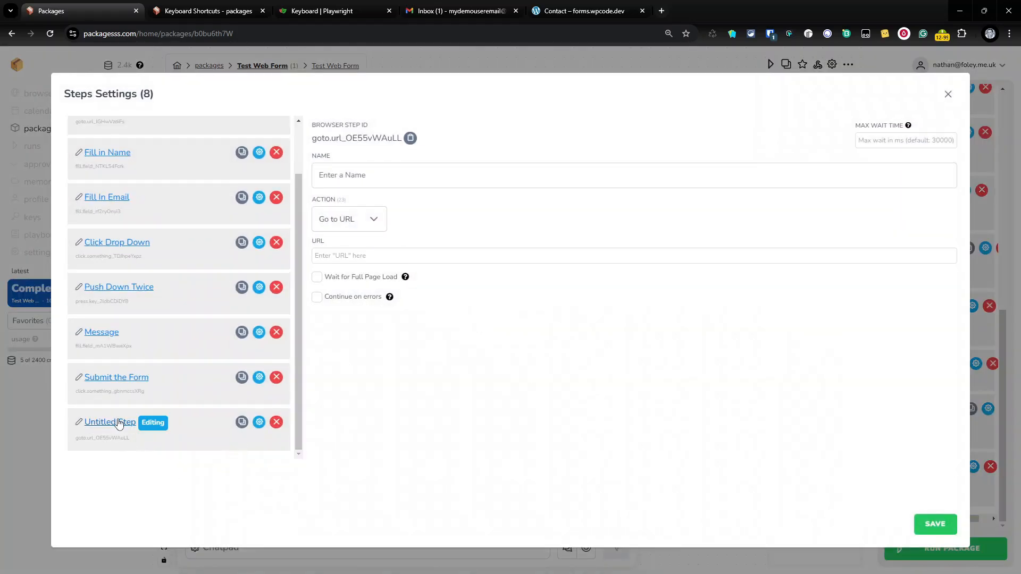
{"action": "left_click_drag", "start_coordinate": [126, 424], "coordinate": [125, 198]}
Set the step's action to wait 5000 milliseconds, name it Wait, and save
{"action": "left_click", "coordinate": [385, 222]}
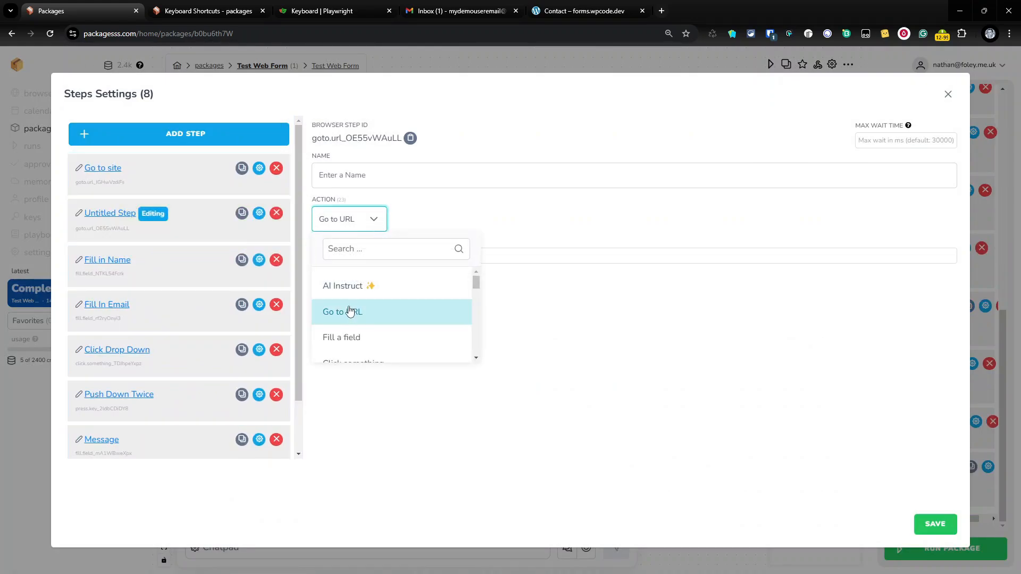
{"action": "scroll", "coordinate": [356, 311], "scroll_direction": "down", "scroll_amount": 5}
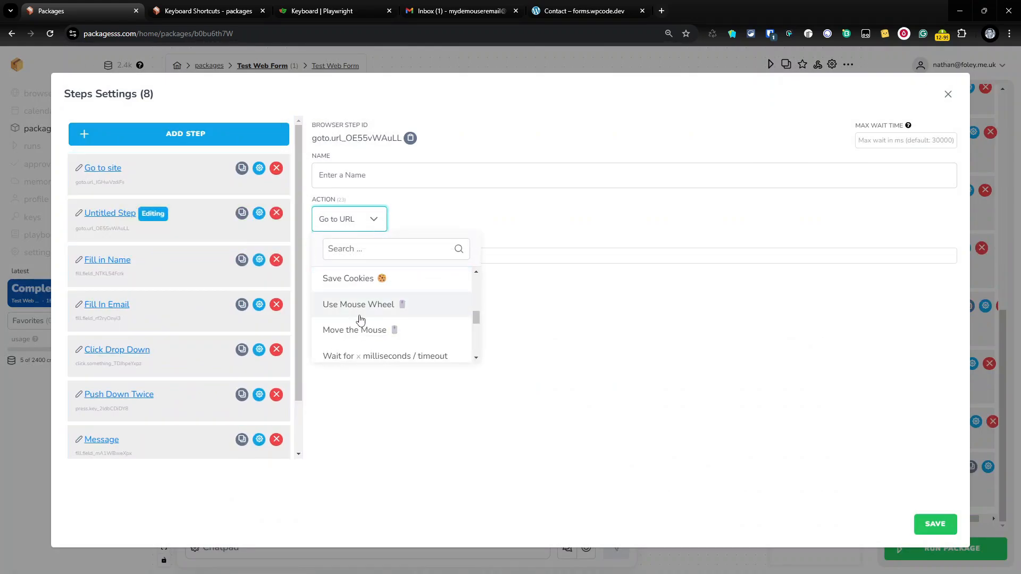
{"action": "left_click", "coordinate": [360, 355]}
{"action": "left_click", "coordinate": [370, 257]}
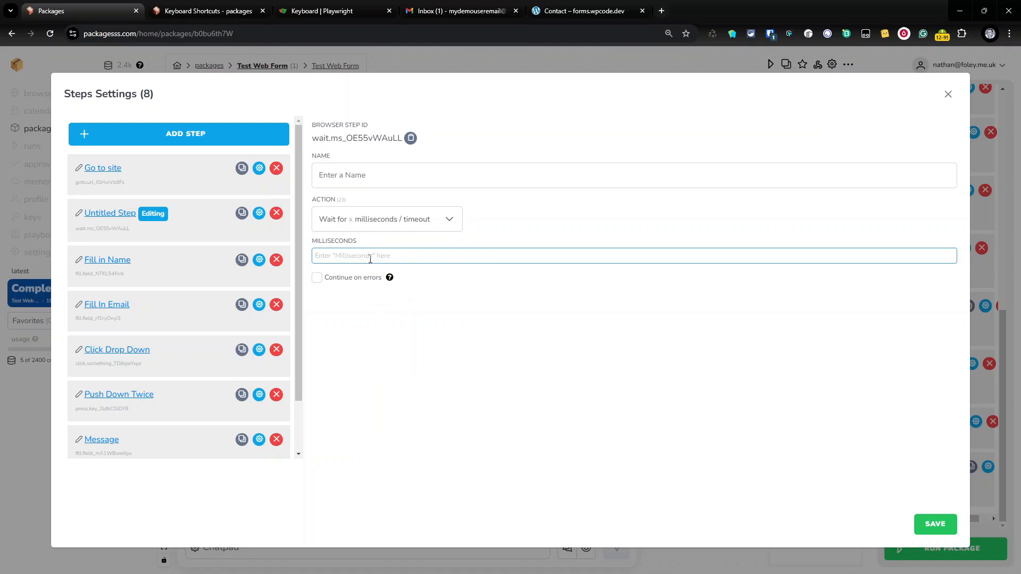
{"action": "type", "text": "10000"}
{"action": "key", "text": "ctrl+a"}
{"action": "type", "text": "5"}
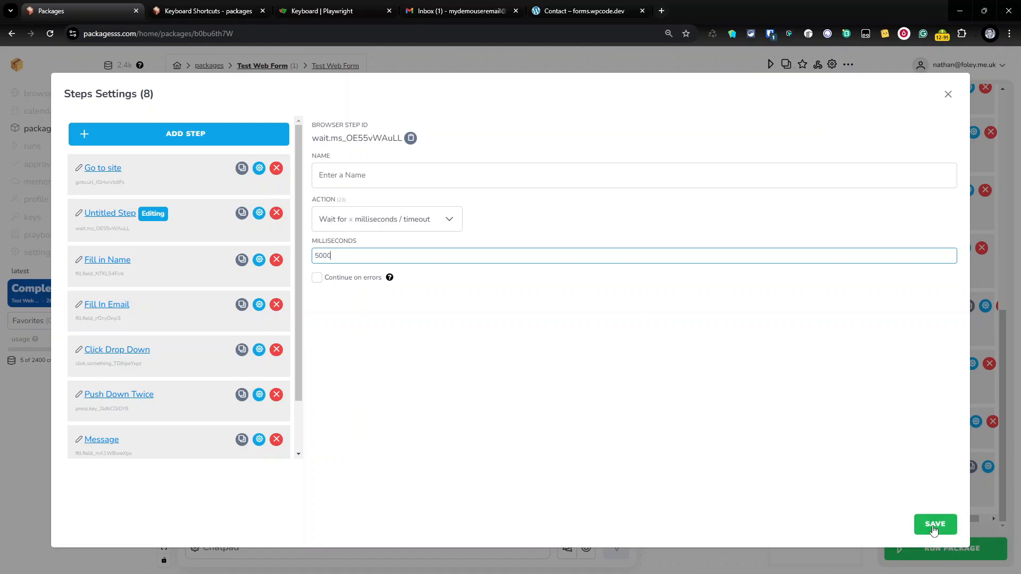
{"action": "left_click", "coordinate": [345, 185]}
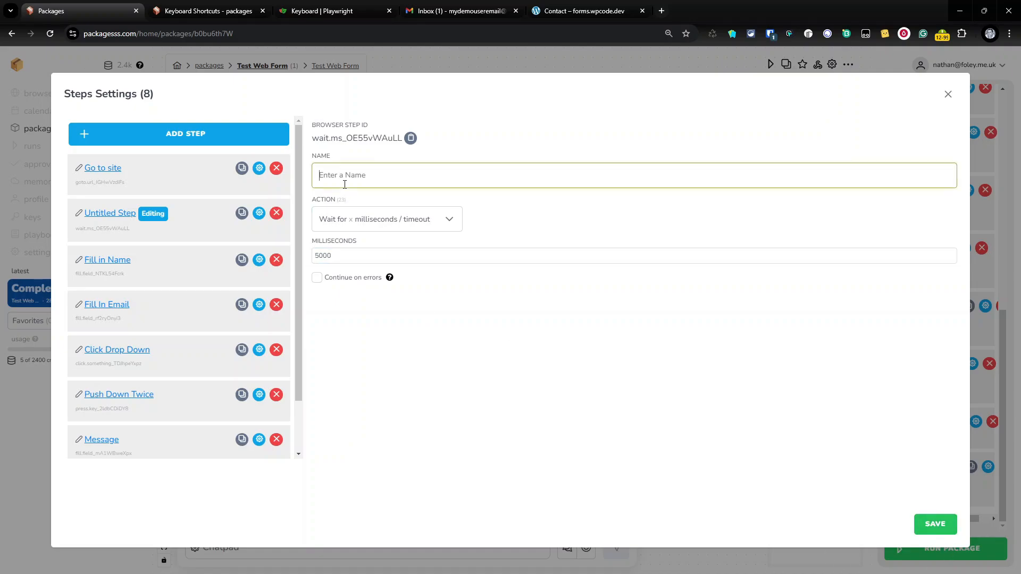
{"action": "type", "text": "Wait"}
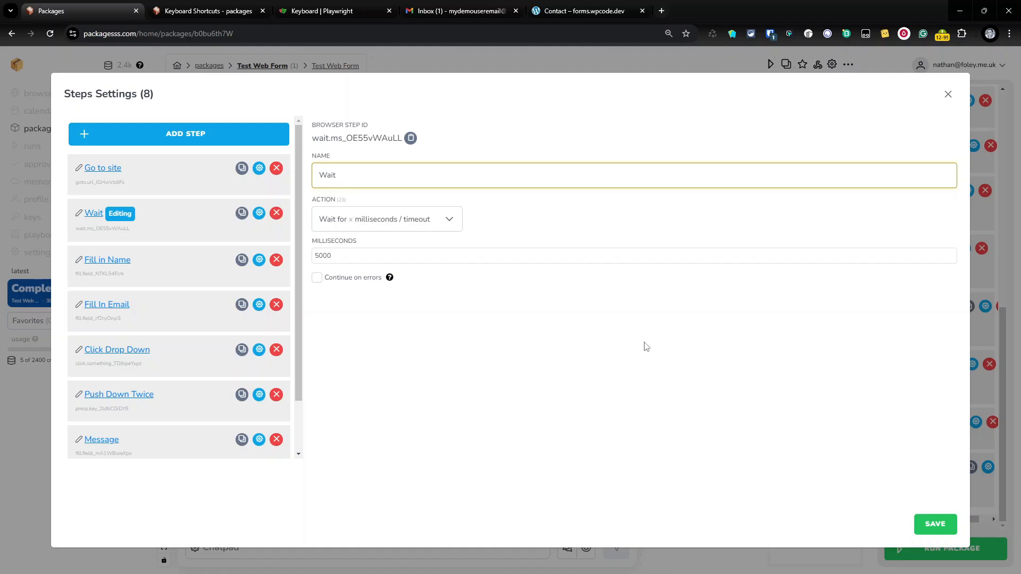
{"action": "left_click", "coordinate": [932, 527]}
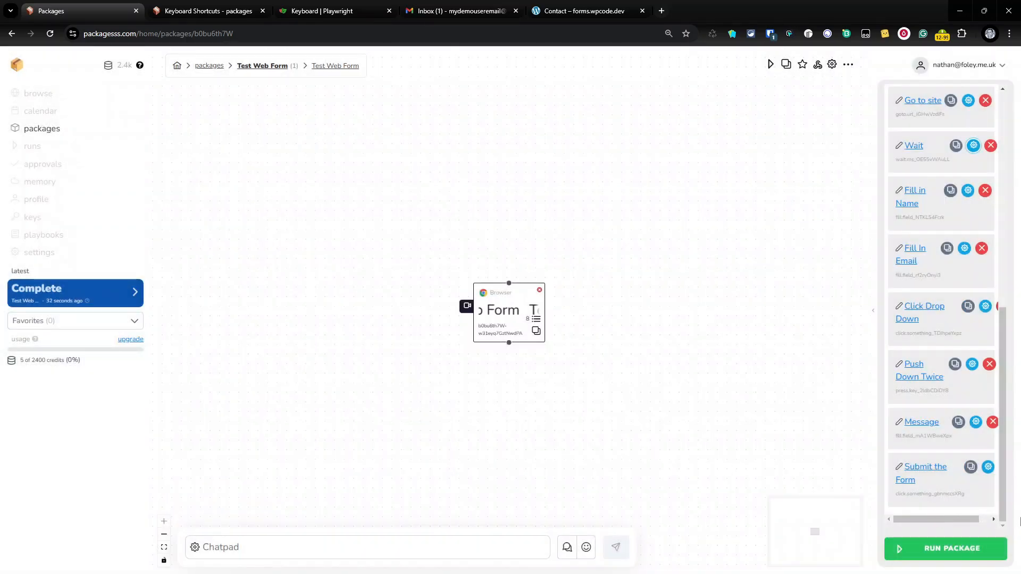
Run the package again, now including the 5000 ms Wait step, with RUN NOW
{"action": "left_click", "coordinate": [950, 547]}
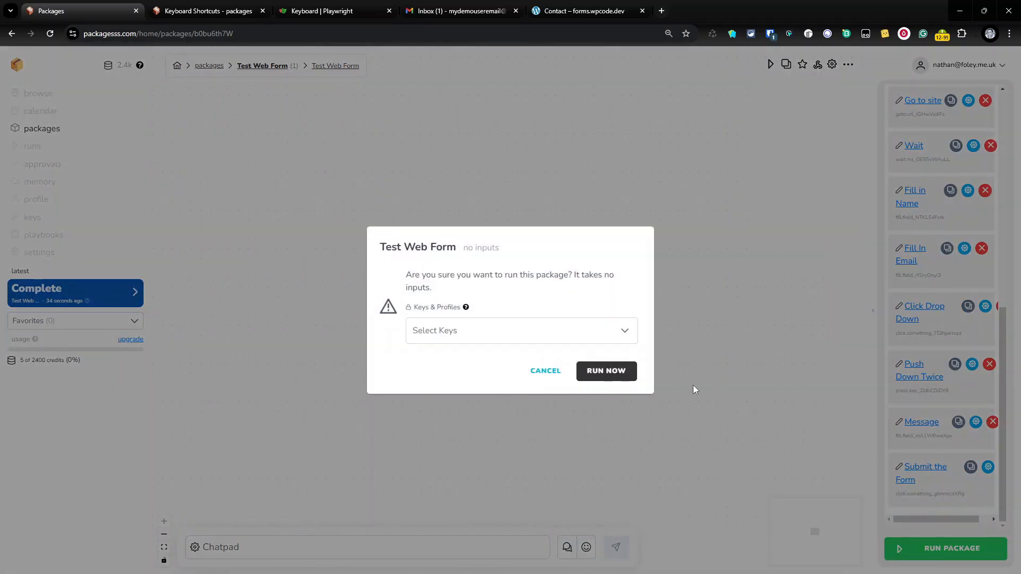
{"action": "left_click", "coordinate": [630, 375]}
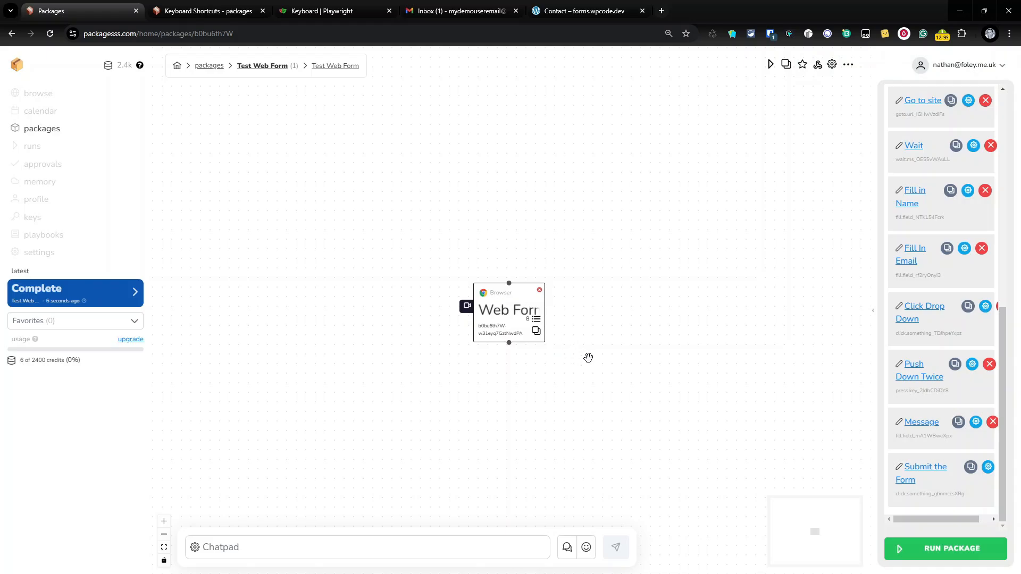
Open the new form-submission email in Gmail, delete it, and return to the contact form
{"action": "left_click", "coordinate": [433, 12]}
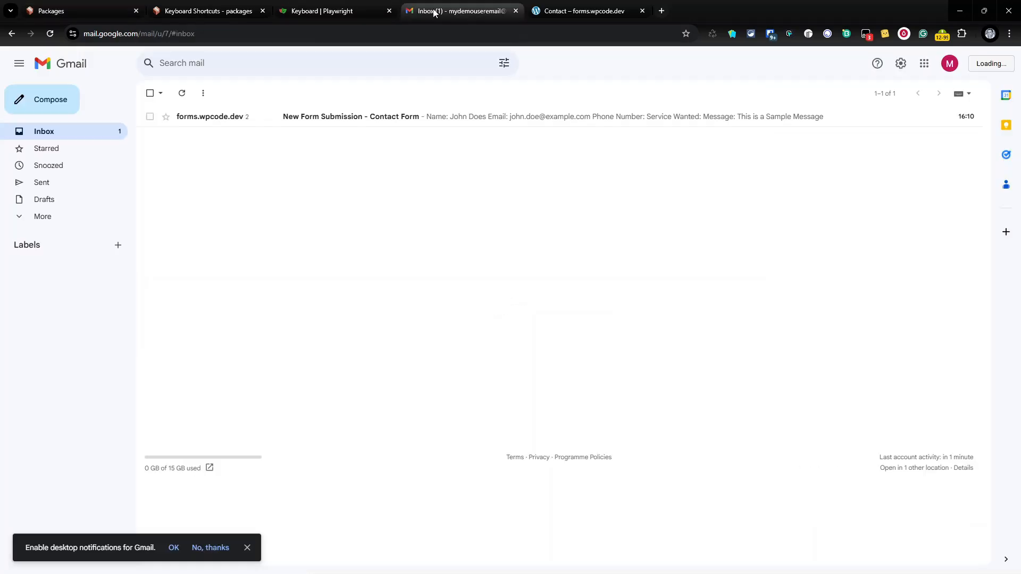
{"action": "left_click", "coordinate": [336, 117]}
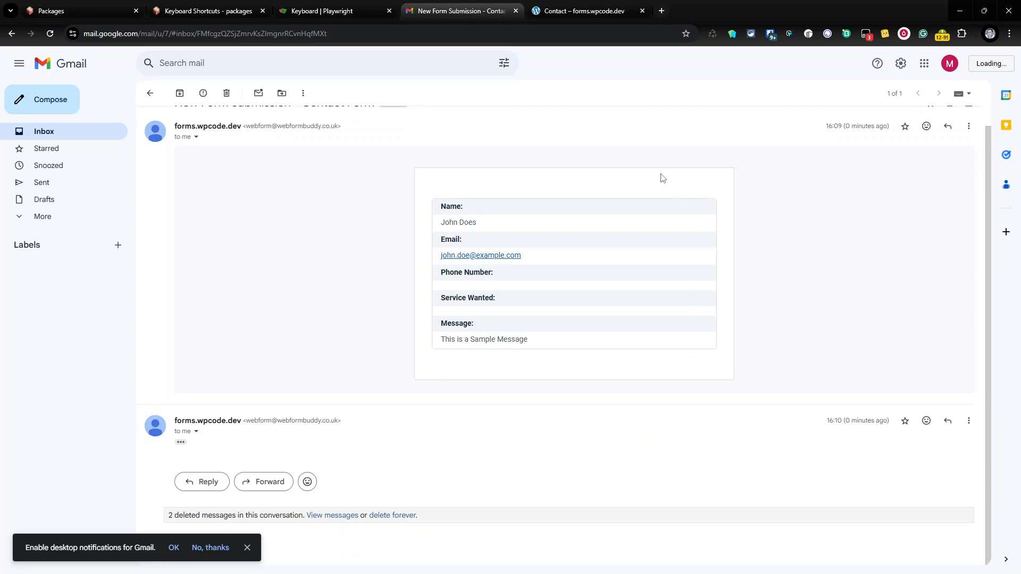
{"action": "scroll", "coordinate": [661, 178], "scroll_direction": "up", "scroll_amount": 1}
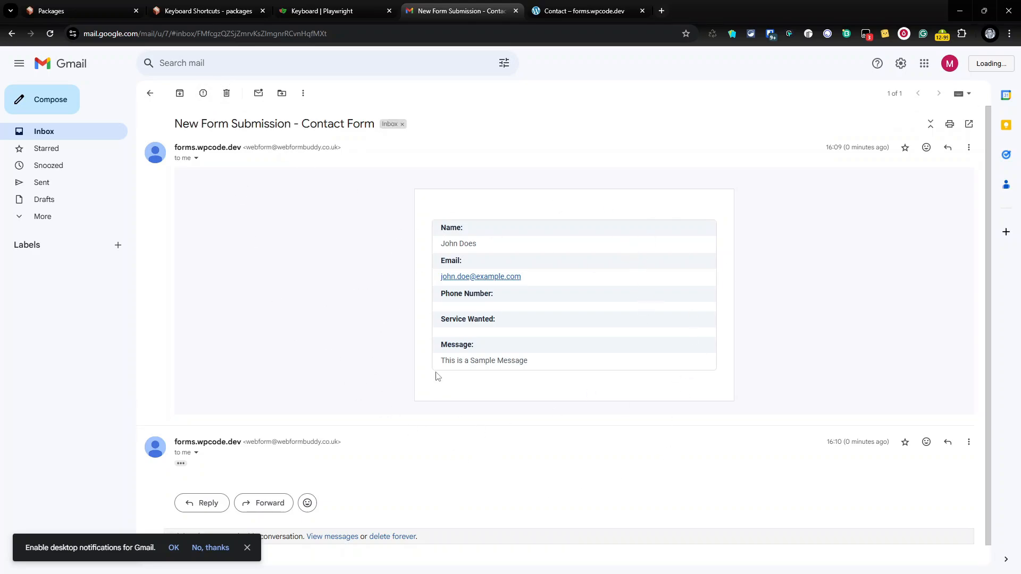
{"action": "left_click", "coordinate": [227, 93]}
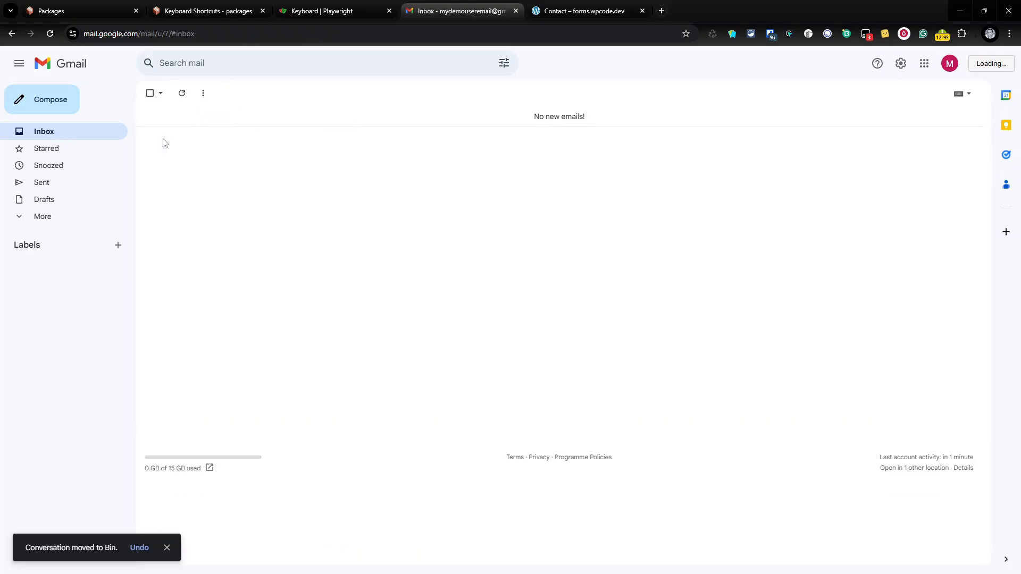
{"action": "left_click", "coordinate": [591, 8]}
{"action": "scroll", "coordinate": [567, 159], "scroll_direction": "up", "scroll_amount": 4}
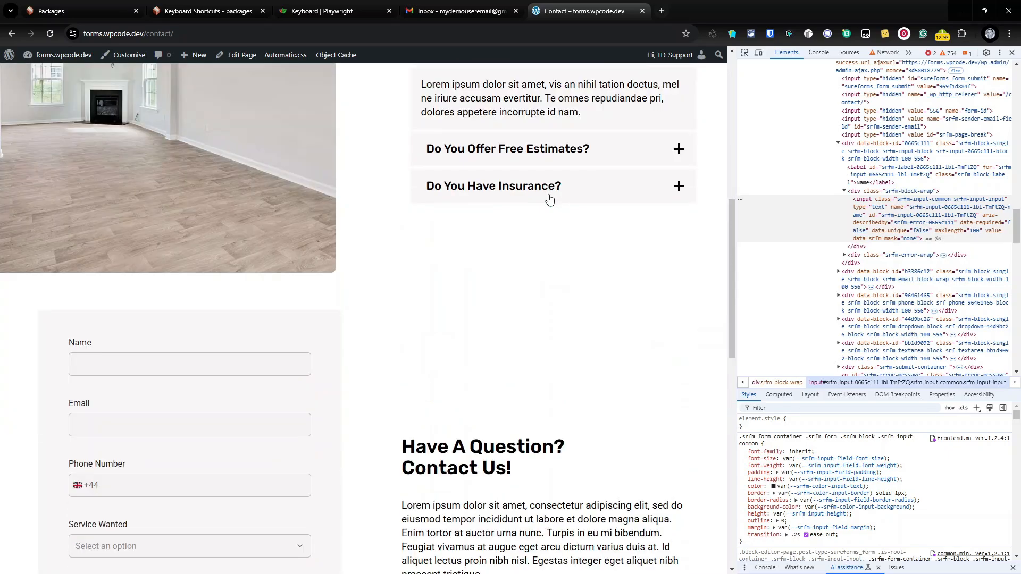
Check the Name, Email and Message fields and the Service Wanted options (Painting or Decorating)
{"action": "scroll", "coordinate": [547, 198], "scroll_direction": "down", "scroll_amount": 4}
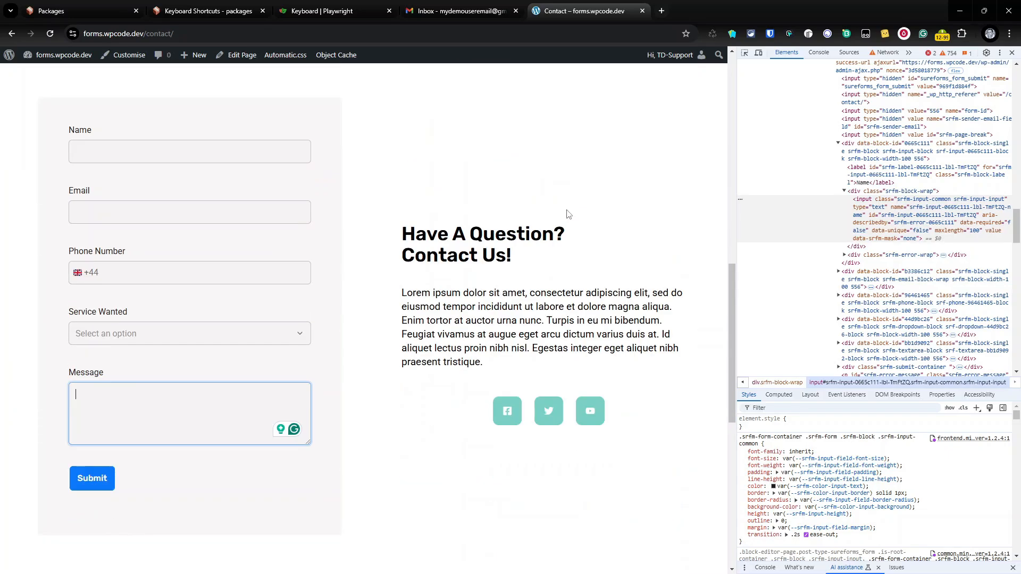
{"action": "left_click", "coordinate": [132, 155]}
{"action": "left_click", "coordinate": [136, 218]}
{"action": "left_click", "coordinate": [219, 336]}
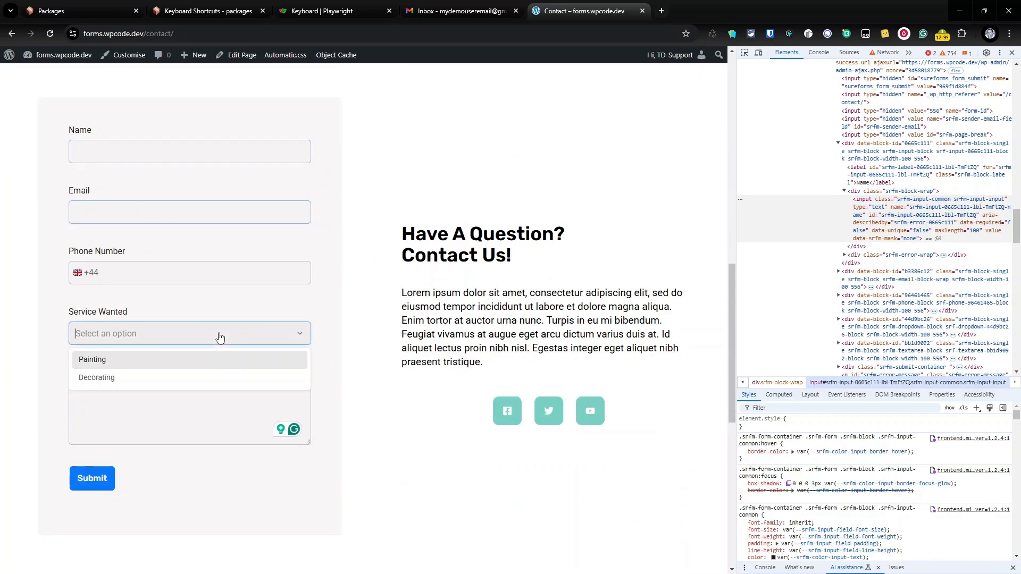
{"action": "left_click", "coordinate": [194, 156]}
{"action": "left_click", "coordinate": [184, 216]}
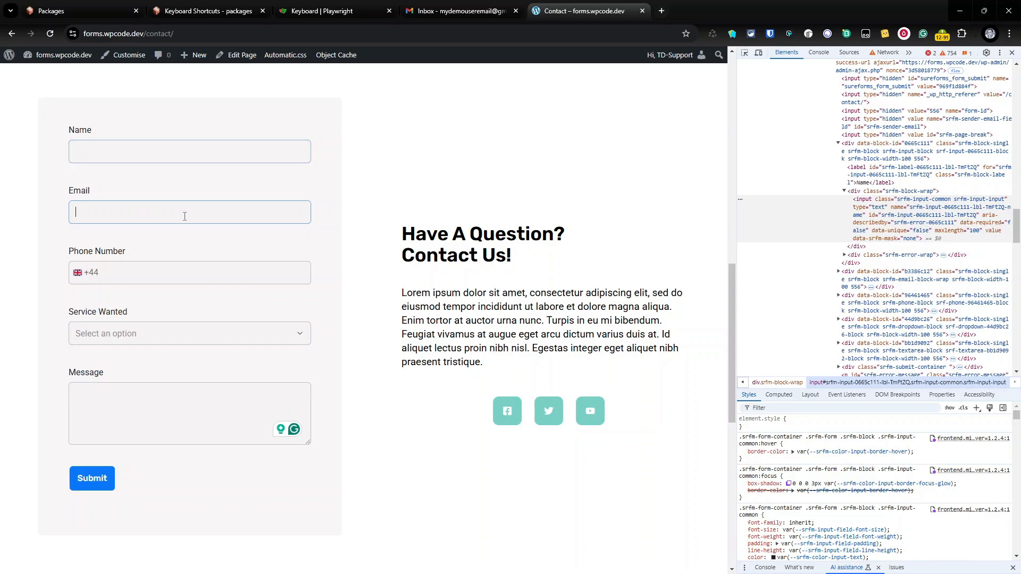
{"action": "left_click", "coordinate": [184, 397]}
{"action": "left_click", "coordinate": [162, 342]}
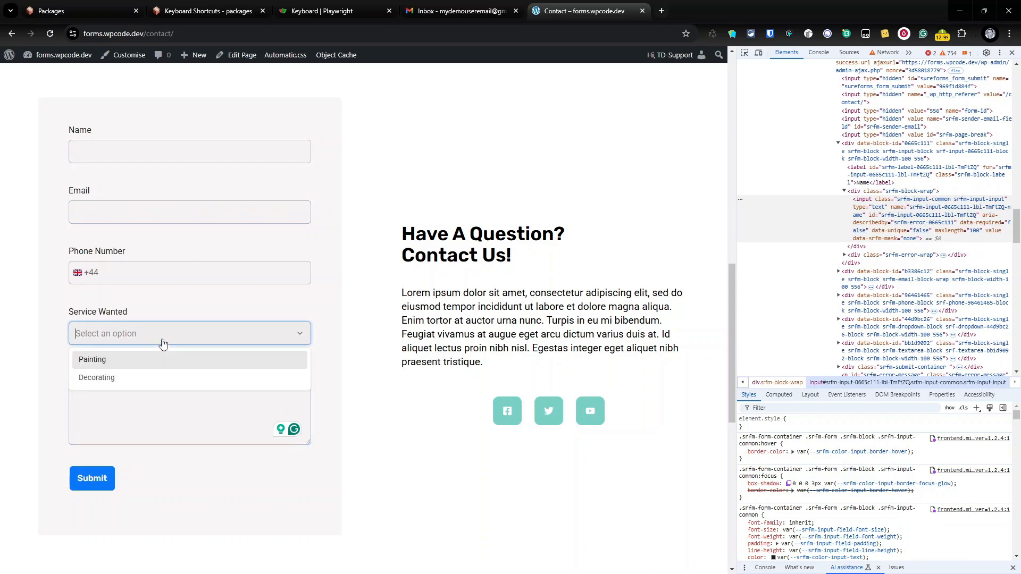
{"action": "left_click", "coordinate": [180, 421]}
{"action": "left_click", "coordinate": [149, 216]}
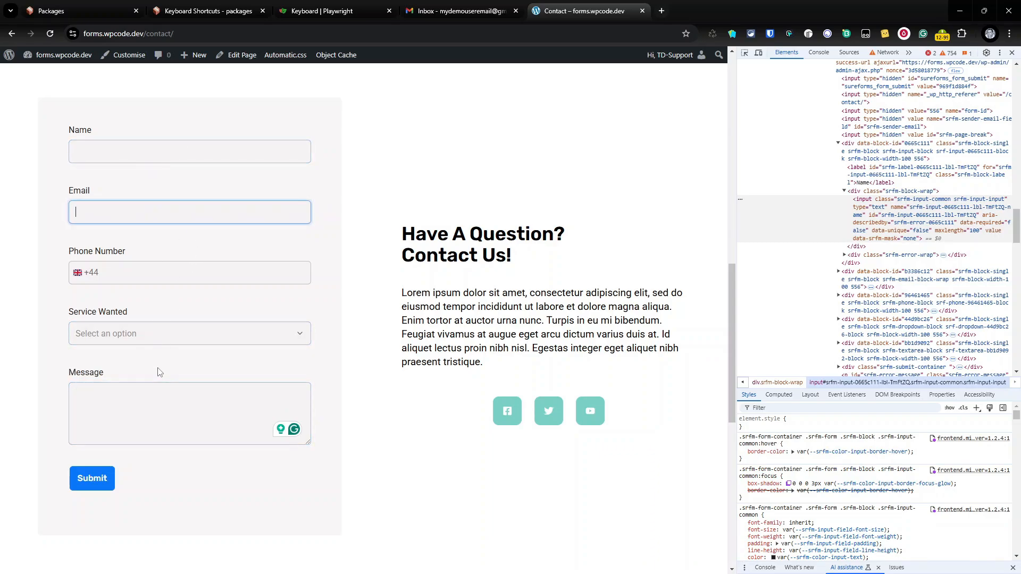
{"action": "left_click", "coordinate": [166, 397]}
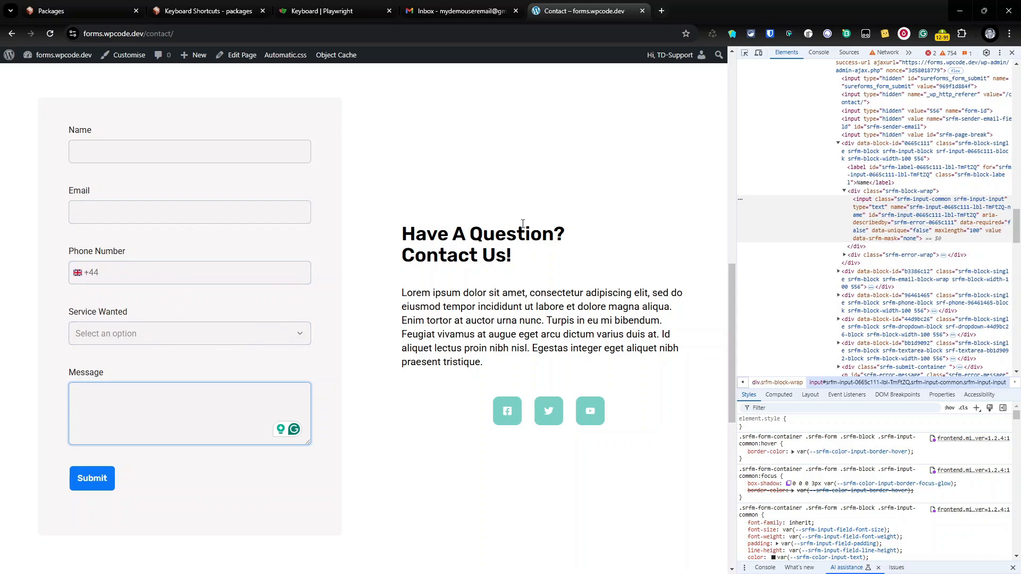
Inspect the phone country-code list, keeping United Kingdom +44 selected
{"action": "left_click", "coordinate": [77, 272]}
{"action": "left_click", "coordinate": [122, 398]}
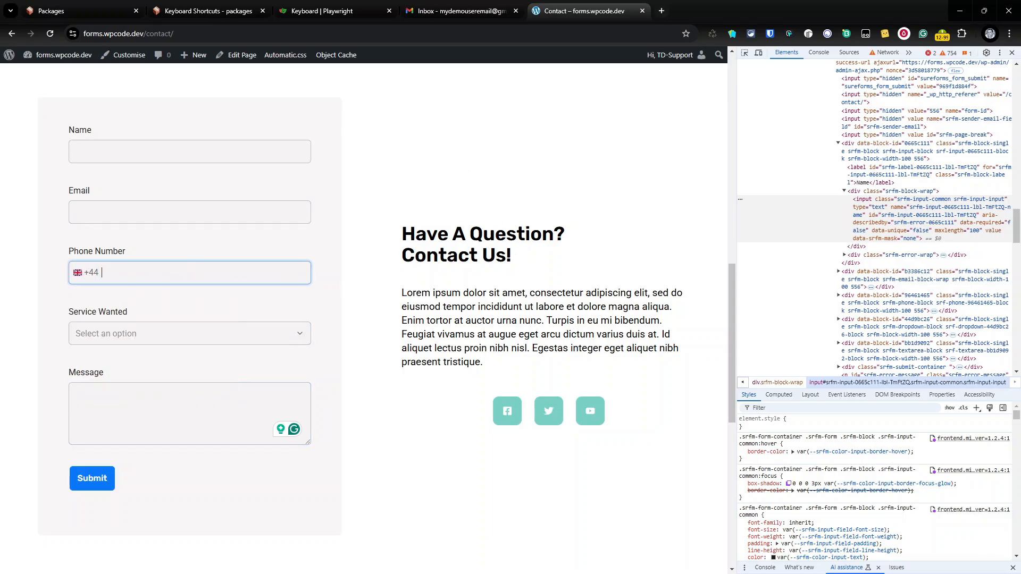
{"action": "left_click", "coordinate": [103, 268]}
{"action": "left_click", "coordinate": [190, 280]}
{"action": "left_click", "coordinate": [106, 280]}
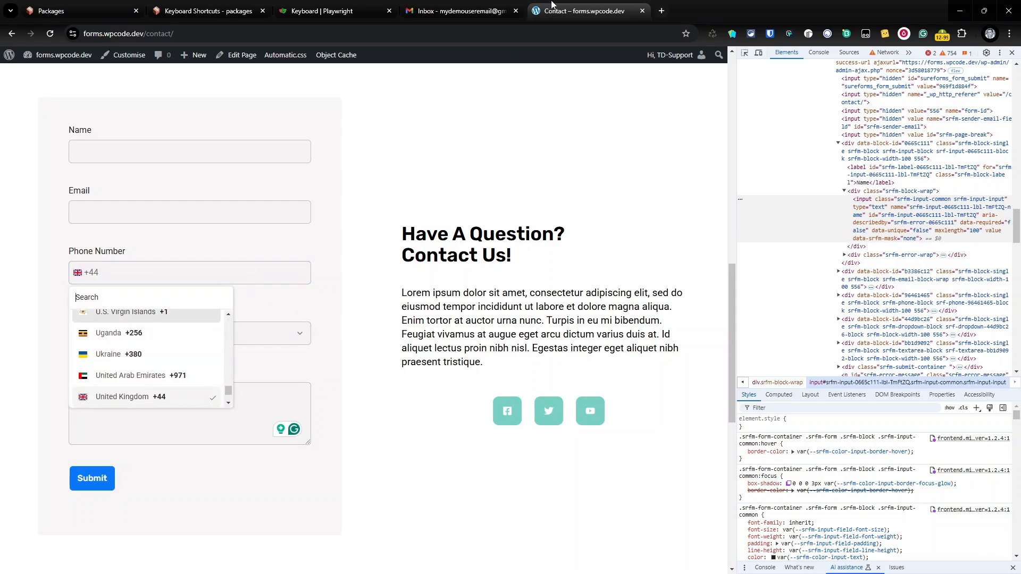
Create a package named 'Video' with the description 'Video FOrm' from the packages list
{"action": "left_click", "coordinate": [95, 11]}
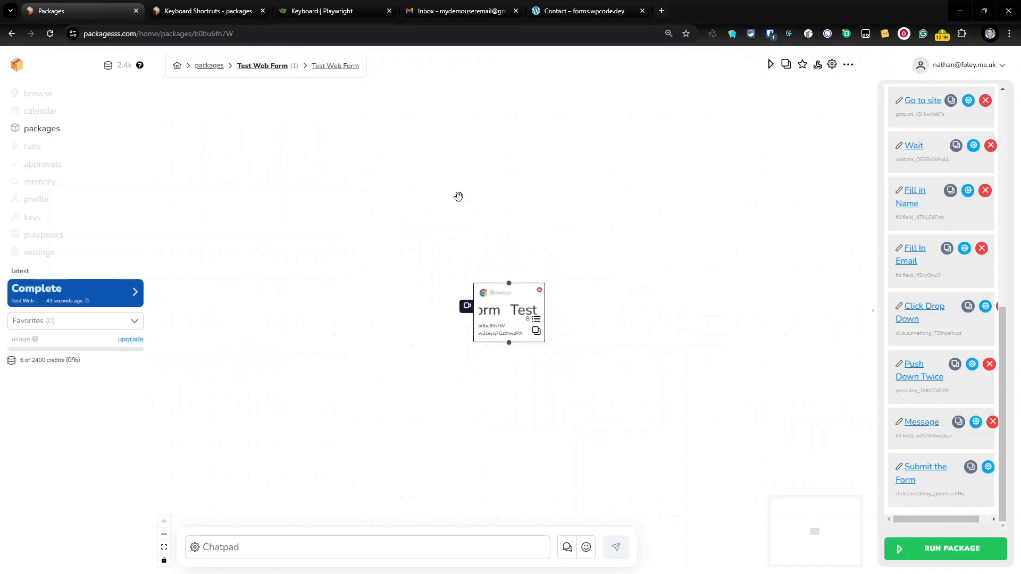
{"action": "left_click", "coordinate": [210, 66]}
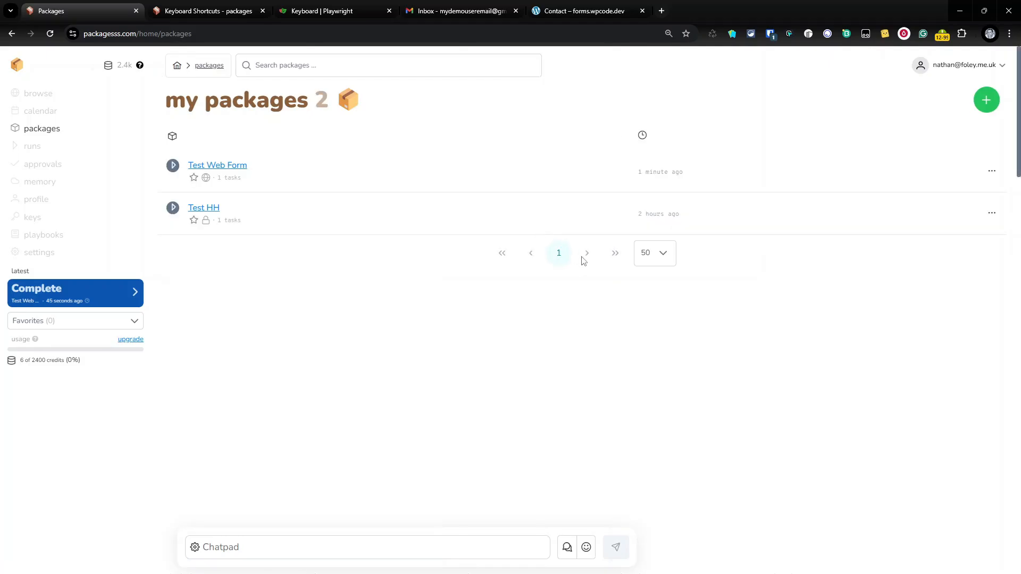
{"action": "left_click", "coordinate": [986, 101]}
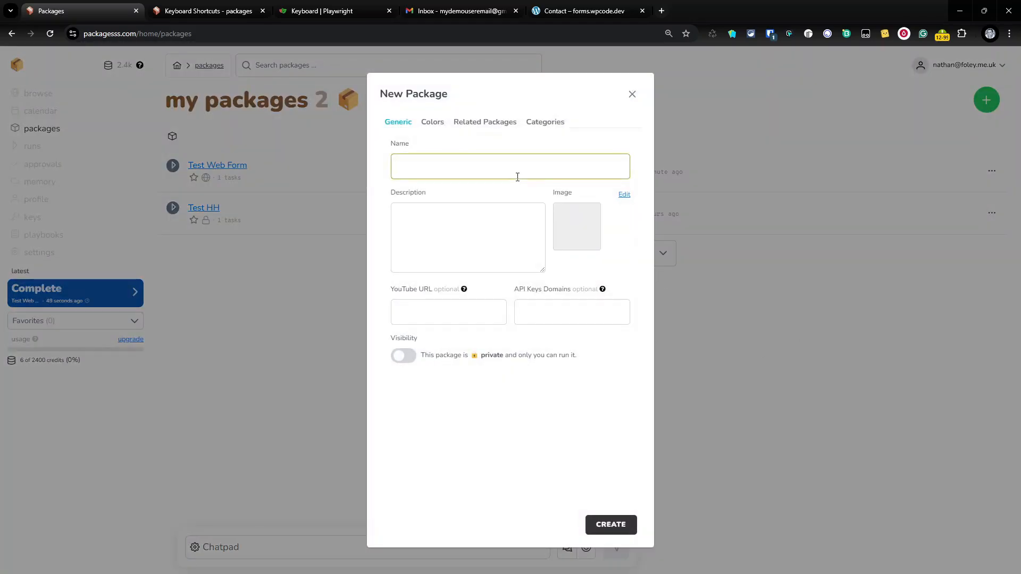
{"action": "type", "text": "Video"}
{"action": "key", "text": "Tab"}
{"action": "type", "text": "Vi"}
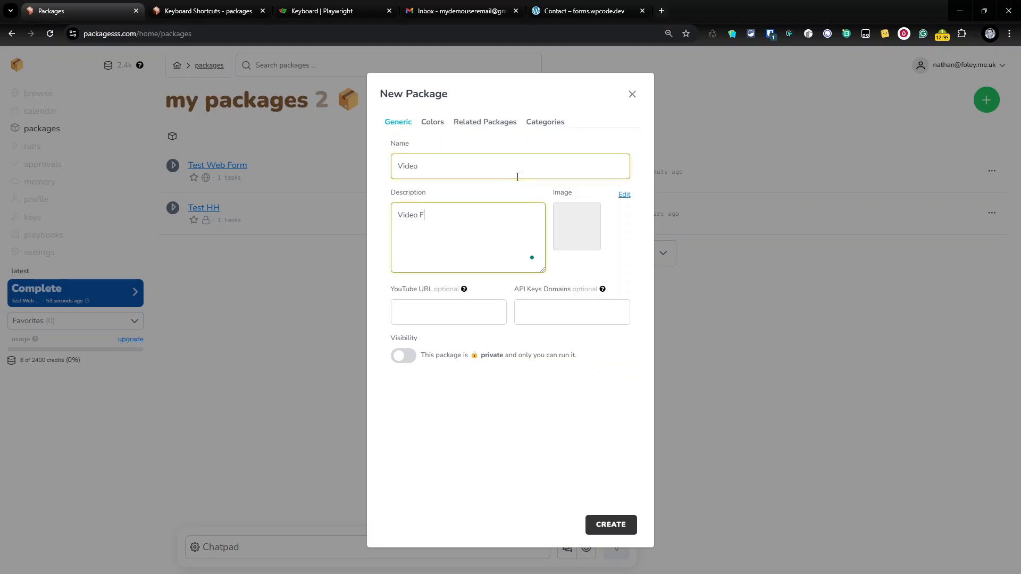
{"action": "type", "text": "deo FOrm"}
{"action": "left_click", "coordinate": [612, 525]}
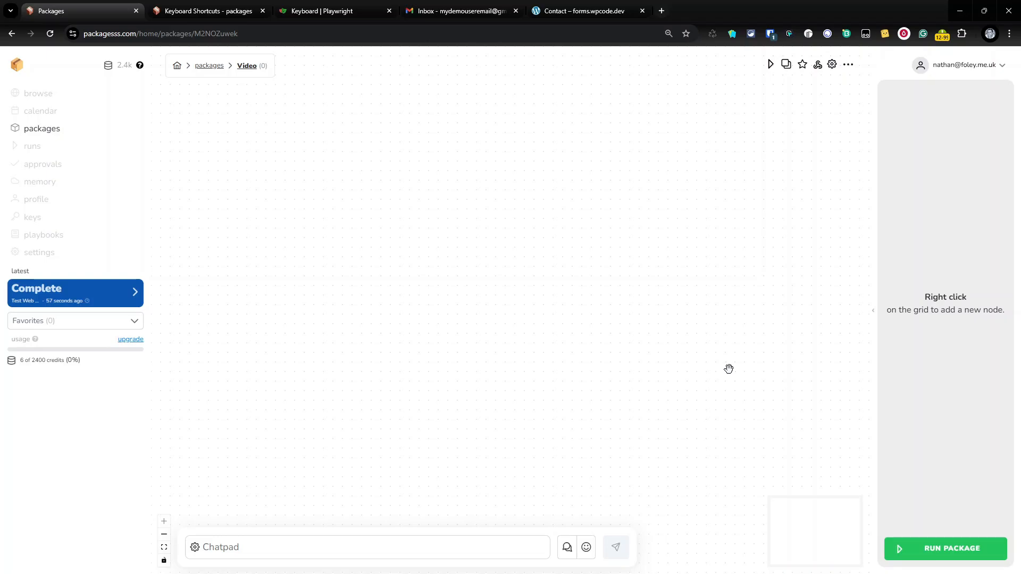
From the Video package canvas's right-click menu, reach the Browser entry under Add More
{"action": "right_click", "coordinate": [399, 201]}
{"action": "mouse_move", "coordinate": [443, 286]}
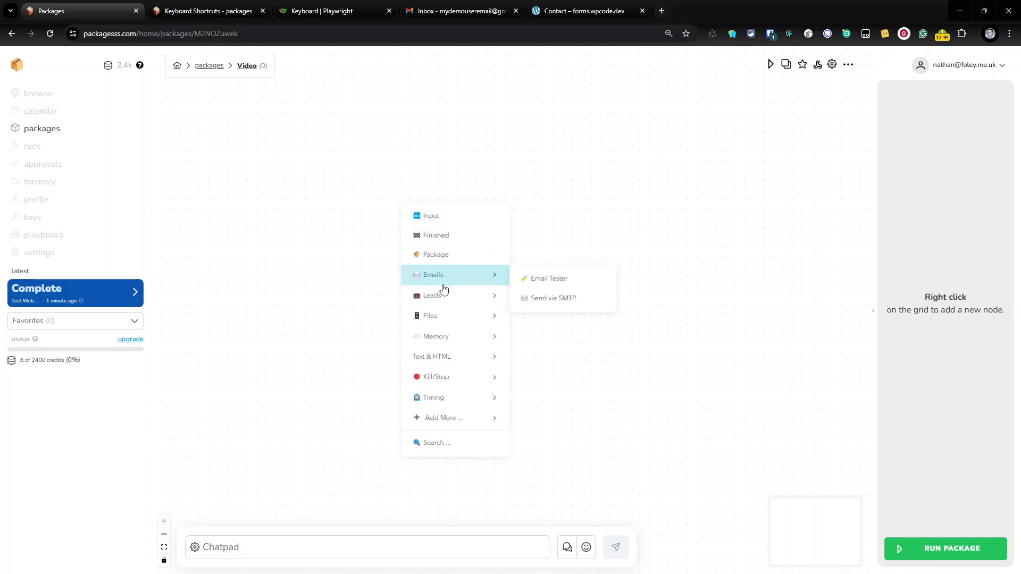
{"action": "mouse_move", "coordinate": [473, 346]}
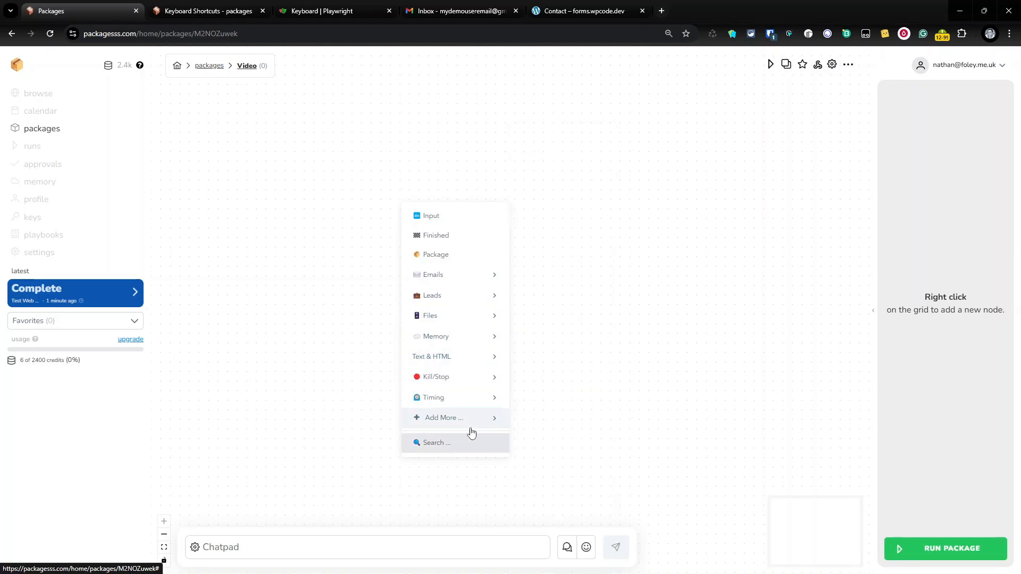
Place a Browser node on the canvas and move it up and left
{"action": "mouse_move", "coordinate": [482, 429]}
{"action": "left_click", "coordinate": [544, 239]}
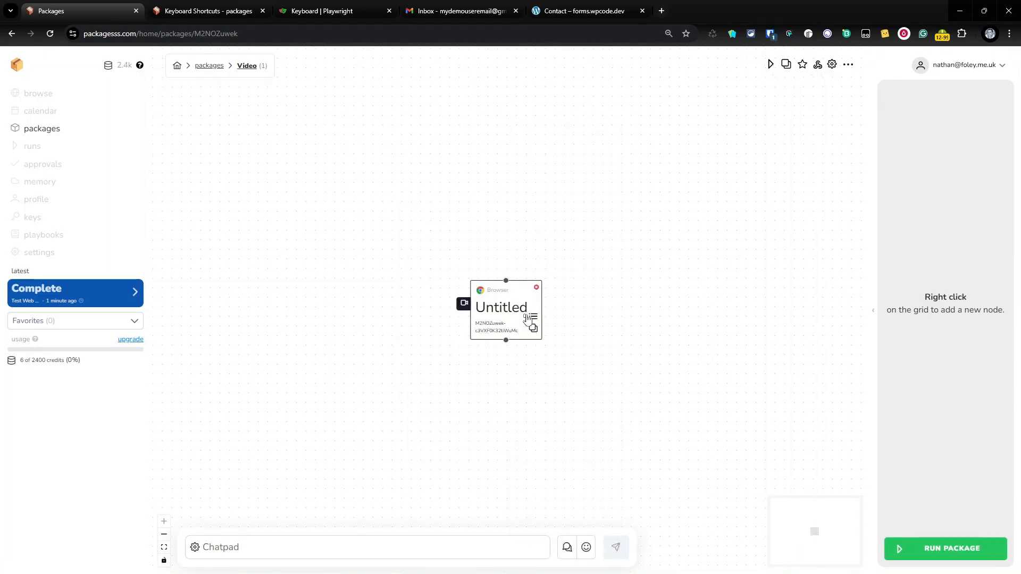
{"action": "left_click_drag", "start_coordinate": [461, 215], "coordinate": [422, 165]}
Rename the node 'Web Form', add its first Untitled Step, and open that step's settings
{"action": "left_click_drag", "start_coordinate": [924, 122], "coordinate": [769, 121]}
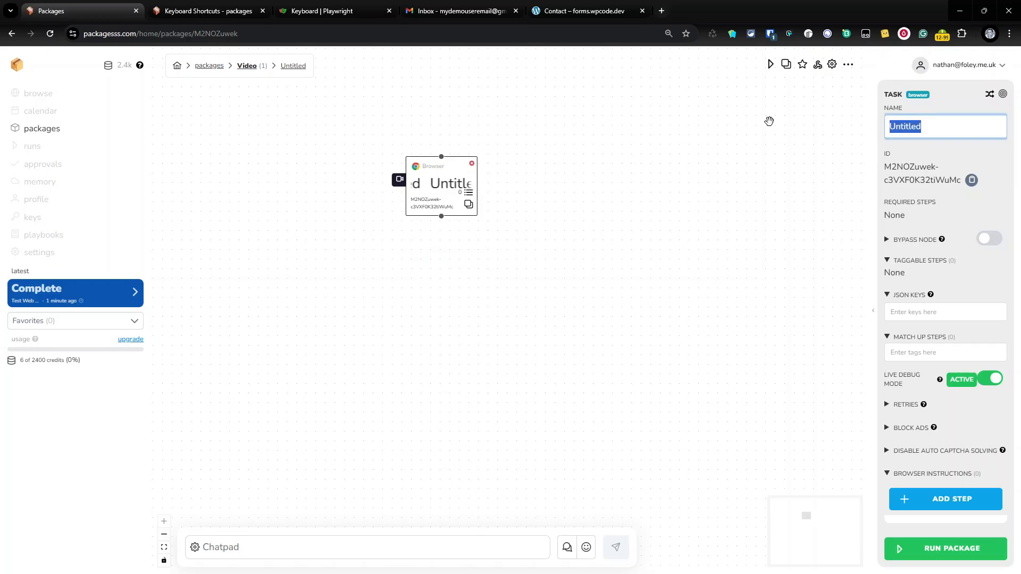
{"action": "type", "text": "Web Form"}
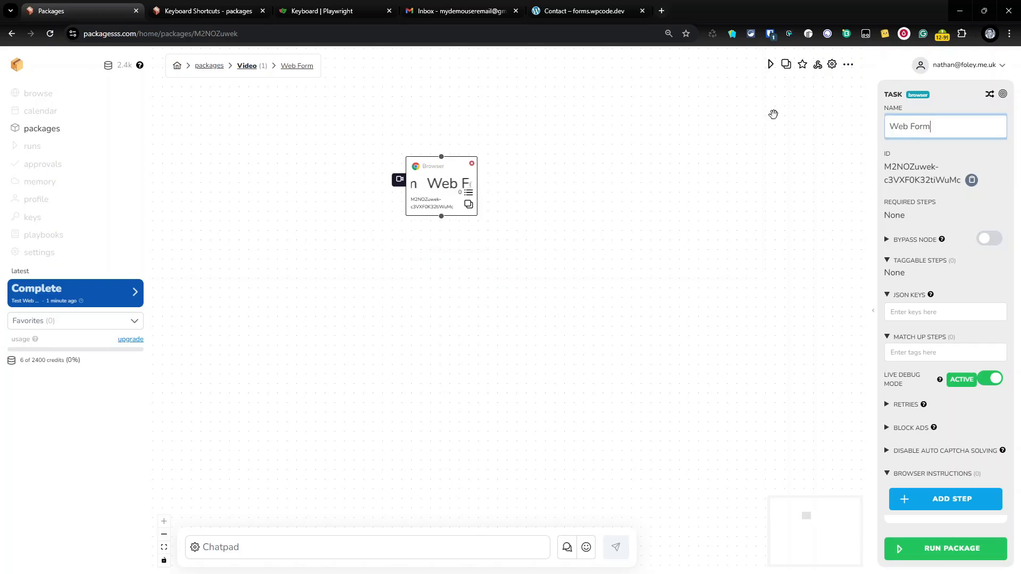
{"action": "scroll", "coordinate": [833, 259], "scroll_direction": "down", "scroll_amount": 5}
{"action": "scroll", "coordinate": [814, 269], "scroll_direction": "up", "scroll_amount": 5}
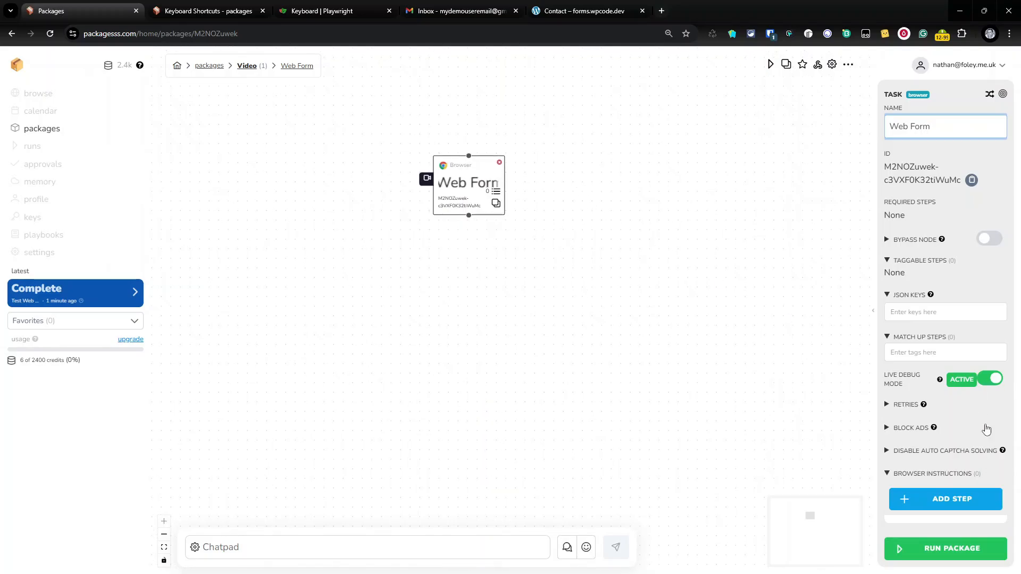
{"action": "left_click", "coordinate": [943, 500]}
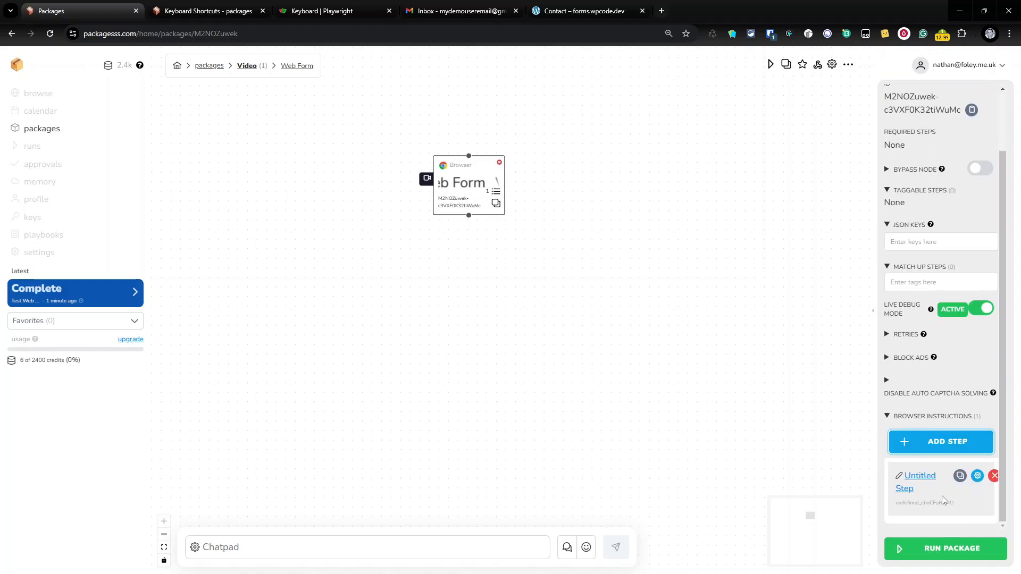
{"action": "left_click", "coordinate": [977, 476]}
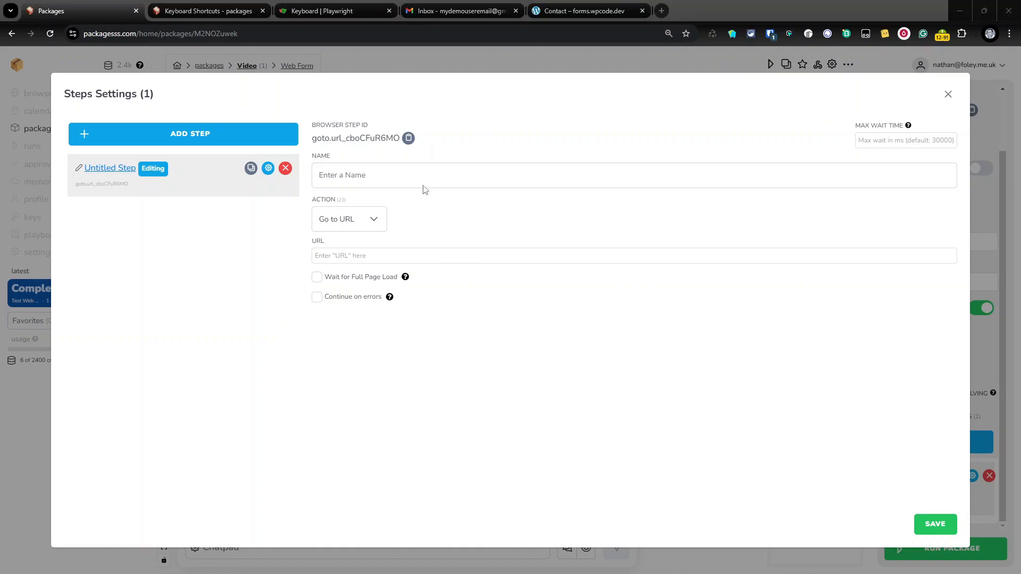
Name the first step 'Go to Site' and paste the contact page address as its URL
{"action": "left_click", "coordinate": [368, 171]}
{"action": "type", "text": "Go to Site"}
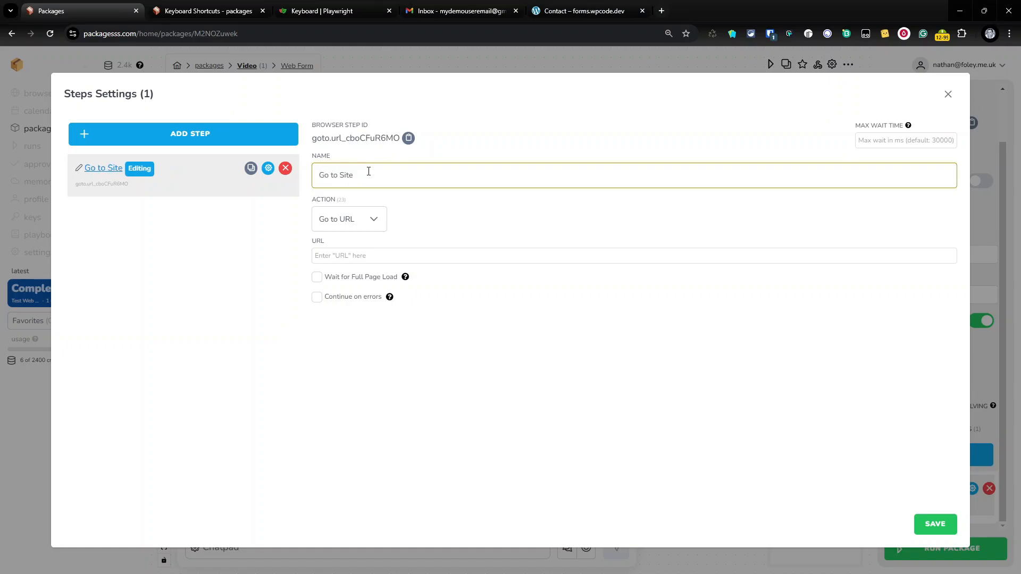
{"action": "left_click", "coordinate": [364, 256]}
{"action": "type", "text": "https://forms.wpcode.dev/contact"}
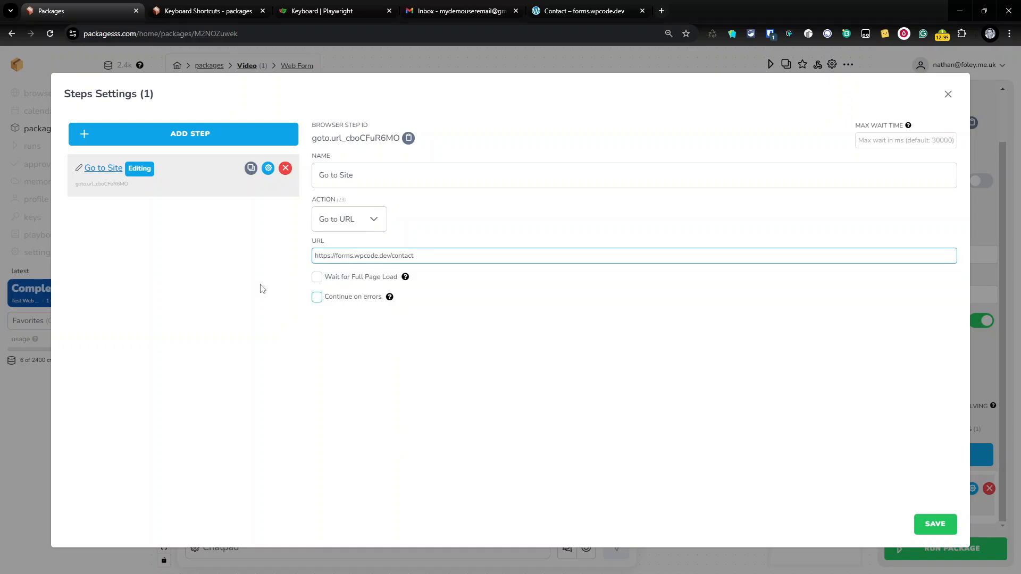
Add a second step named 'Wait'
{"action": "left_click", "coordinate": [212, 139]}
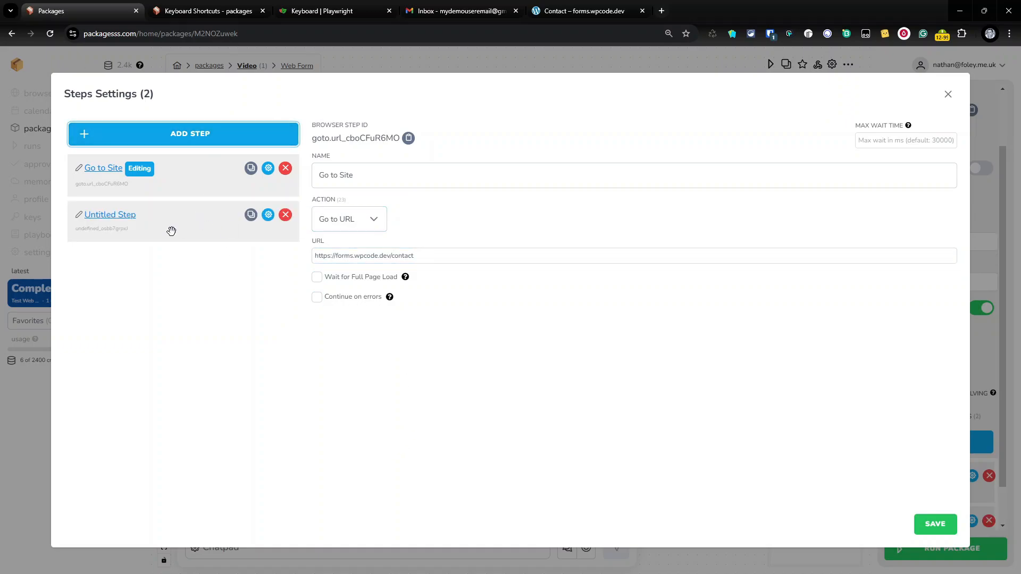
{"action": "left_click", "coordinate": [105, 225]}
{"action": "left_click", "coordinate": [404, 174]}
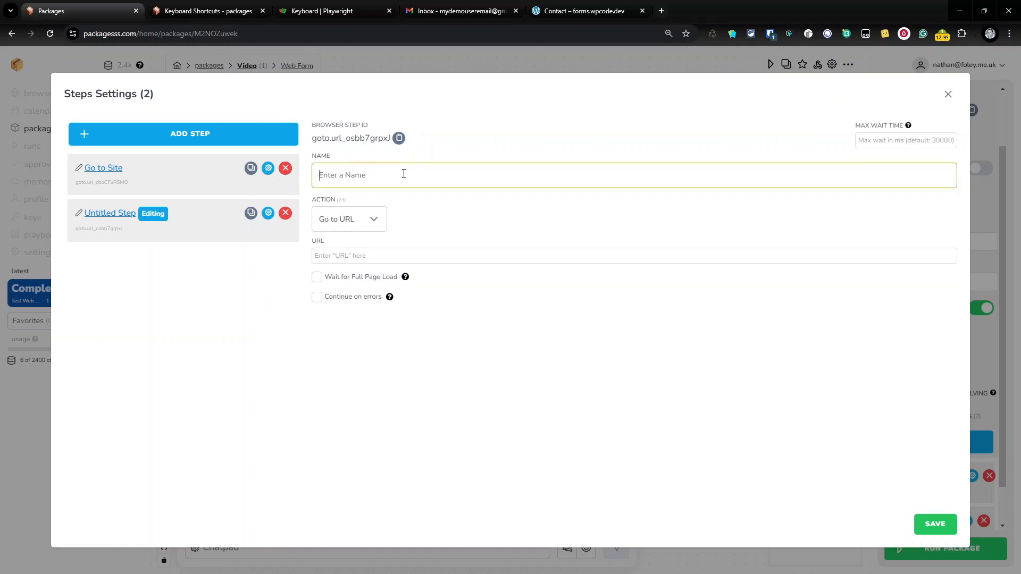
{"action": "type", "text": "Wait"}
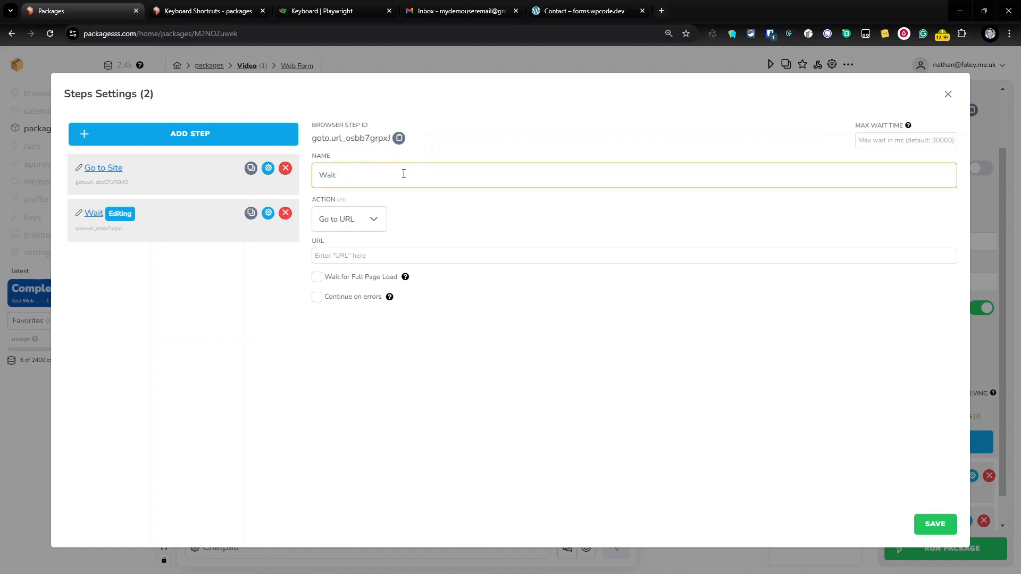
Make the Wait step wait for a 5000 ms timeout, then add a third untitled step
{"action": "left_click", "coordinate": [378, 217]}
{"action": "scroll", "coordinate": [383, 292], "scroll_direction": "down", "scroll_amount": 5}
{"action": "scroll", "coordinate": [384, 305], "scroll_direction": "down", "scroll_amount": 3}
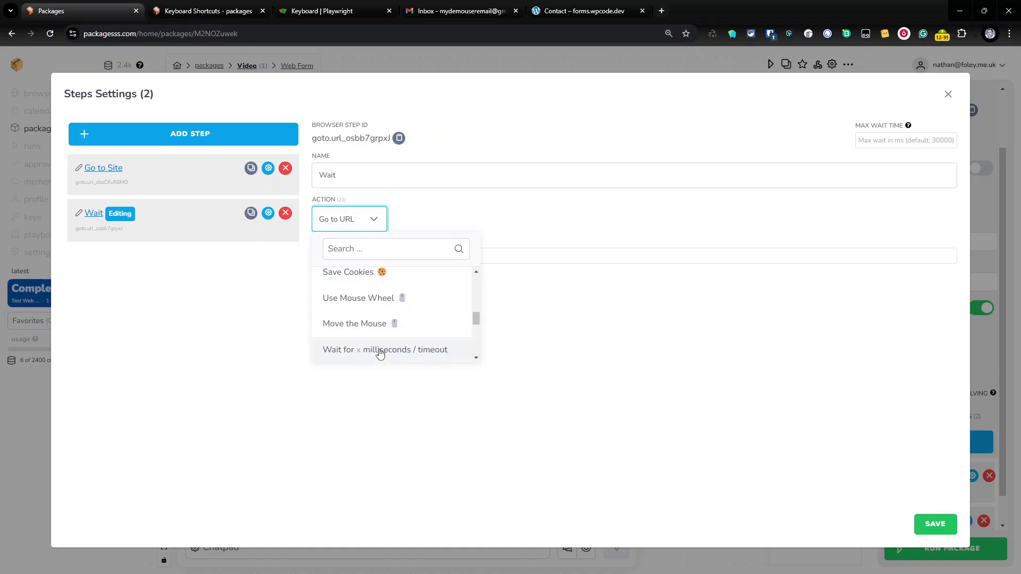
{"action": "left_click", "coordinate": [379, 355]}
{"action": "left_click", "coordinate": [362, 260]}
{"action": "type", "text": "5000"}
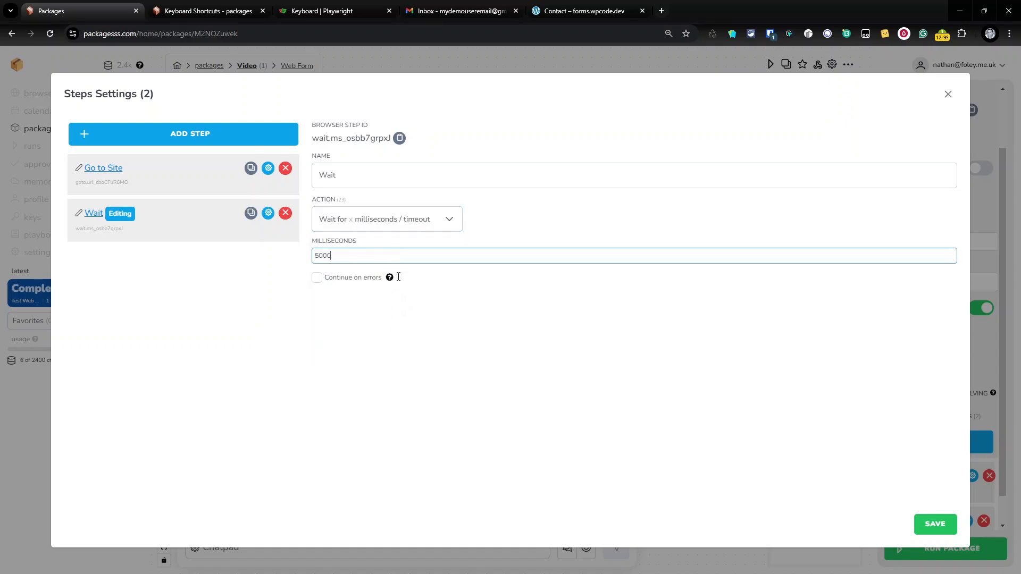
{"action": "left_click", "coordinate": [200, 143]}
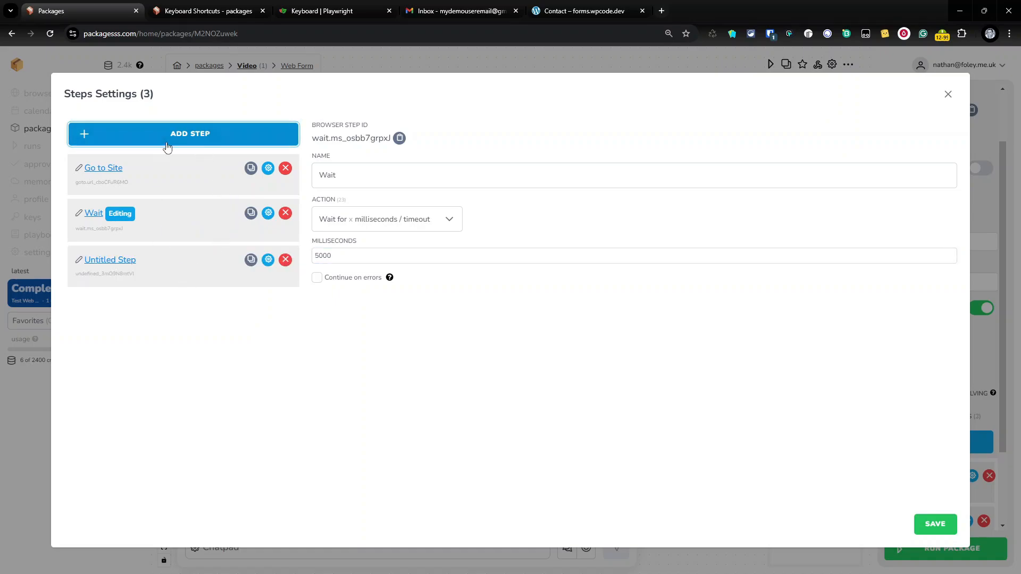
{"action": "left_click", "coordinate": [97, 262]}
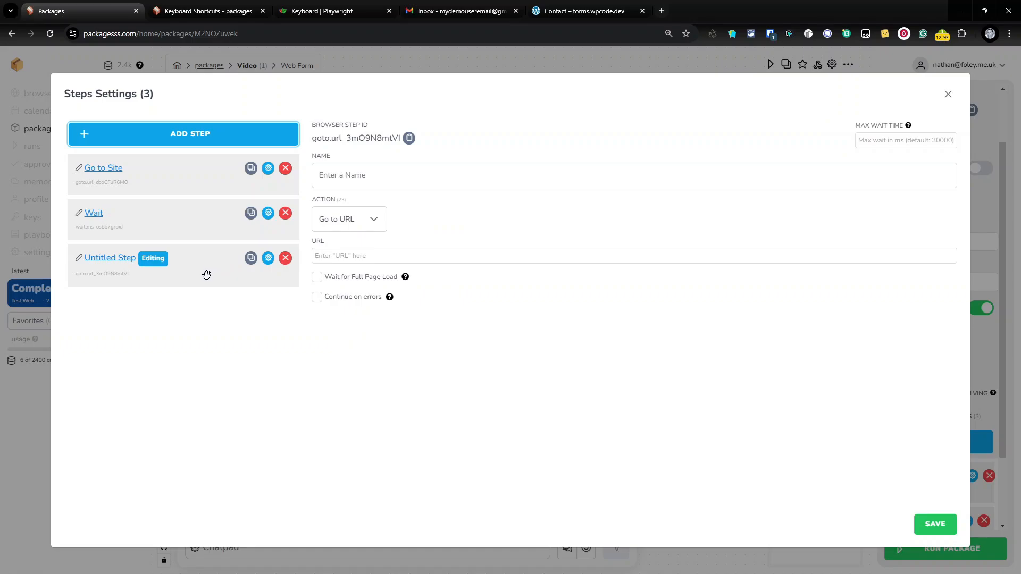
{"action": "left_click", "coordinate": [402, 177]}
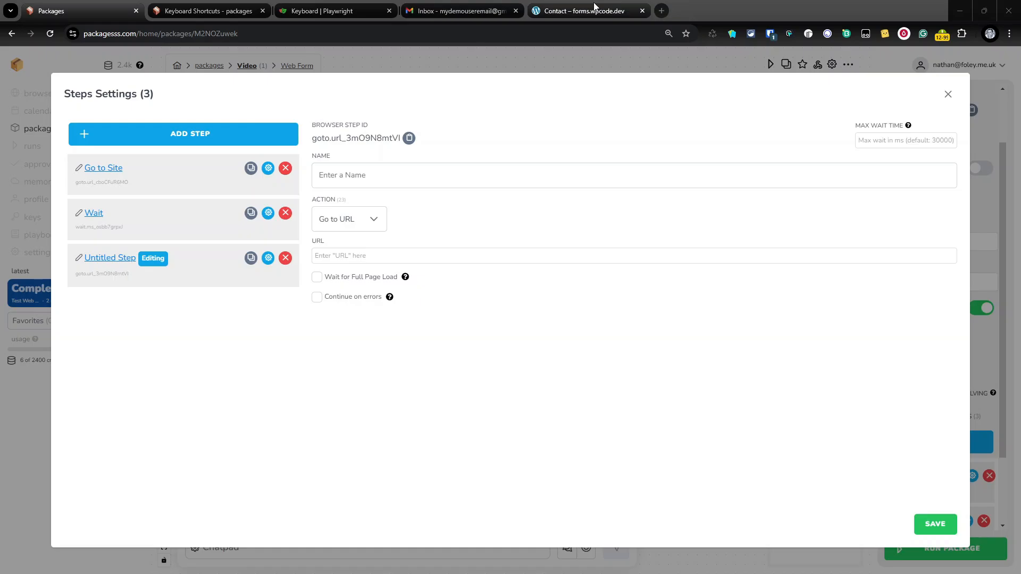
{"action": "mouse_move", "coordinate": [594, 6]}
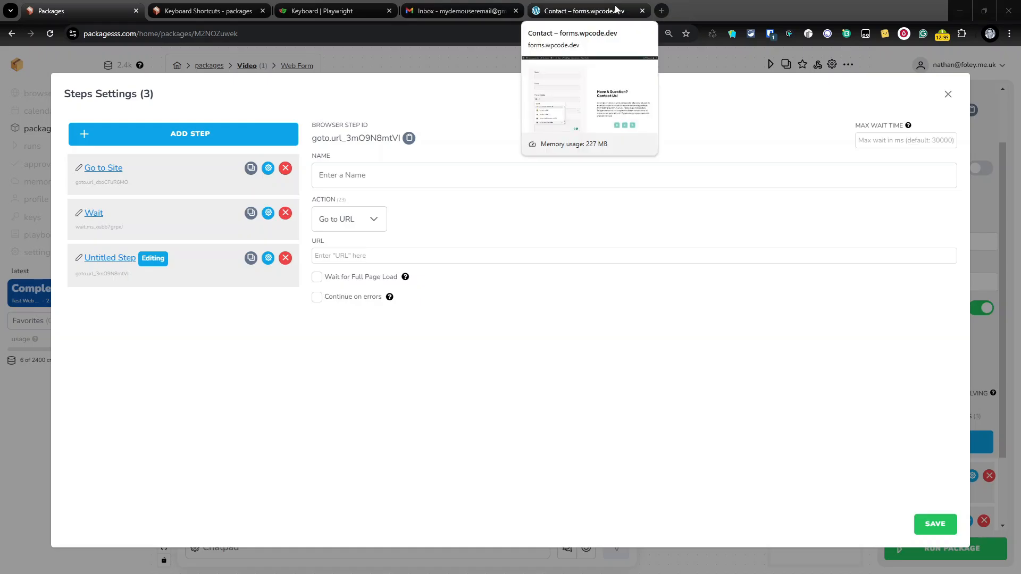
Inspect the contact form's Service Wanted dropdown and select its input id tomselect-1-ts-control
{"action": "left_click", "coordinate": [613, 9]}
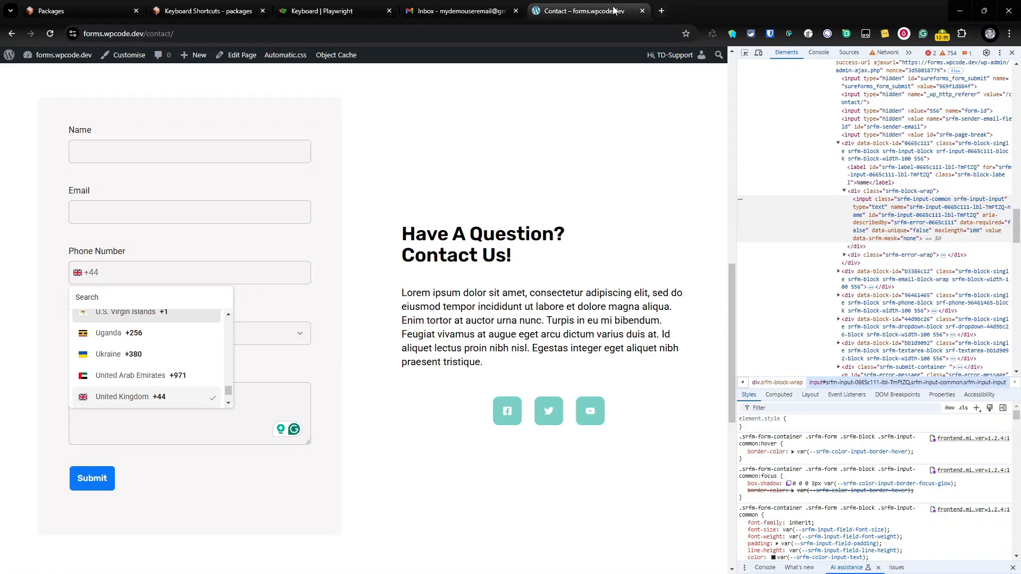
{"action": "left_click", "coordinate": [435, 309]}
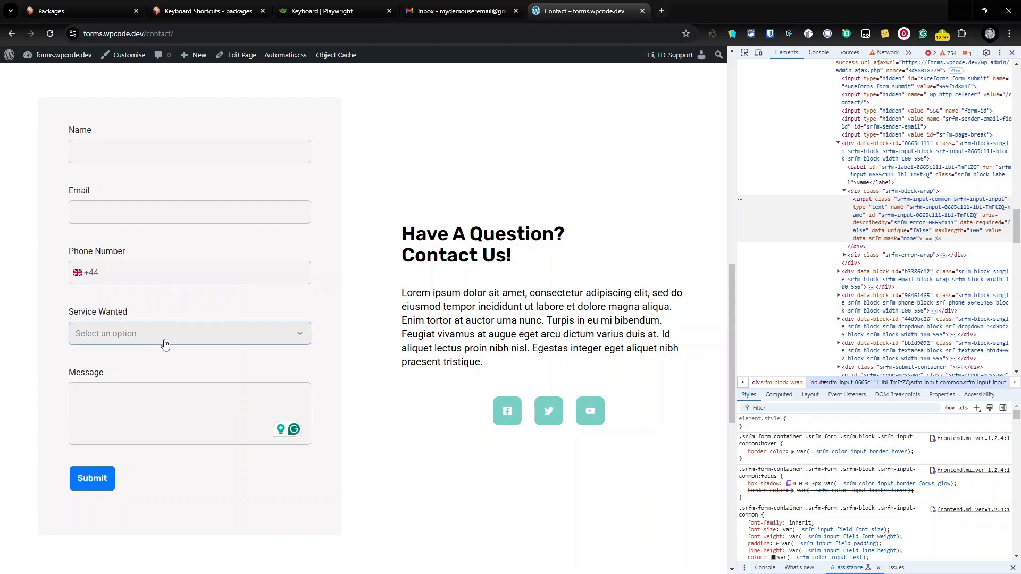
{"action": "right_click", "coordinate": [165, 340]}
{"action": "left_click", "coordinate": [201, 321]}
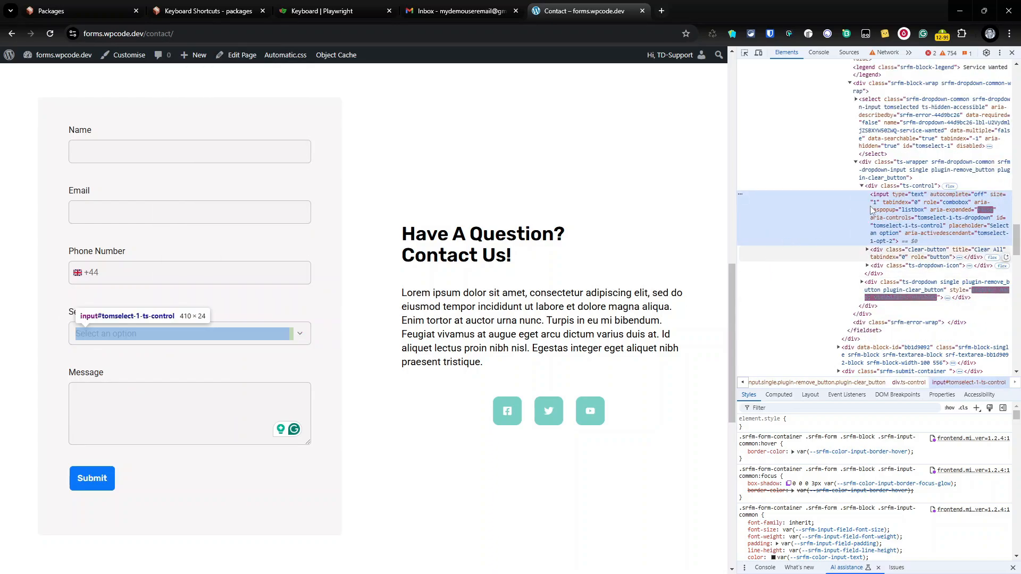
{"action": "double_click", "coordinate": [966, 223]}
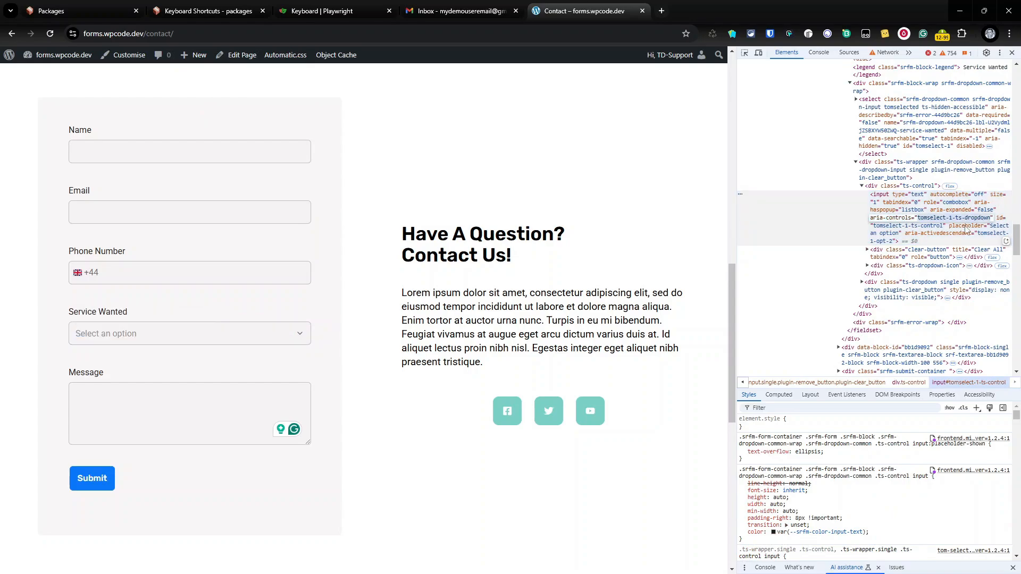
{"action": "left_click", "coordinate": [966, 232]}
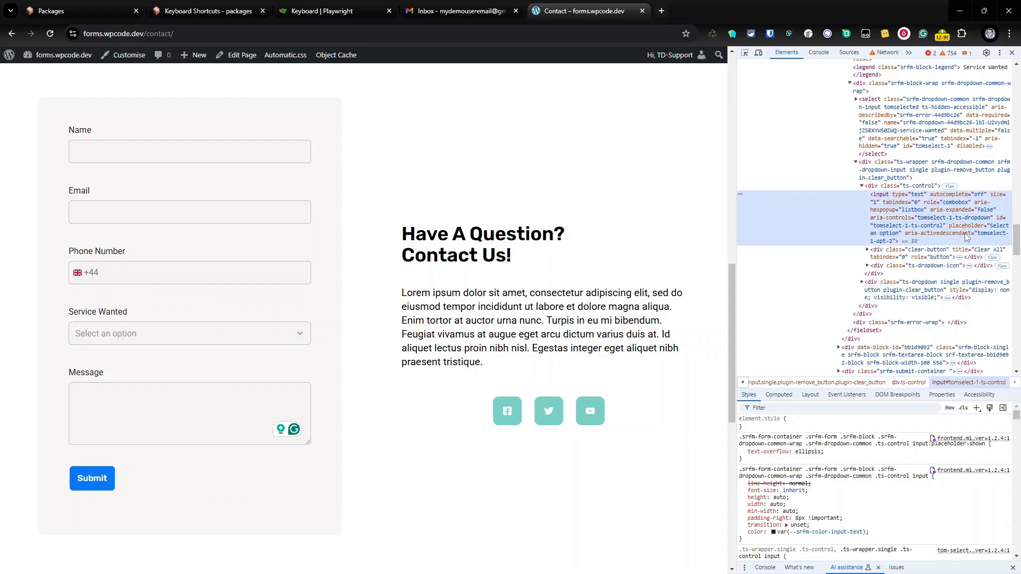
{"action": "double_click", "coordinate": [916, 228]}
{"action": "key", "text": "ctrl+c"}
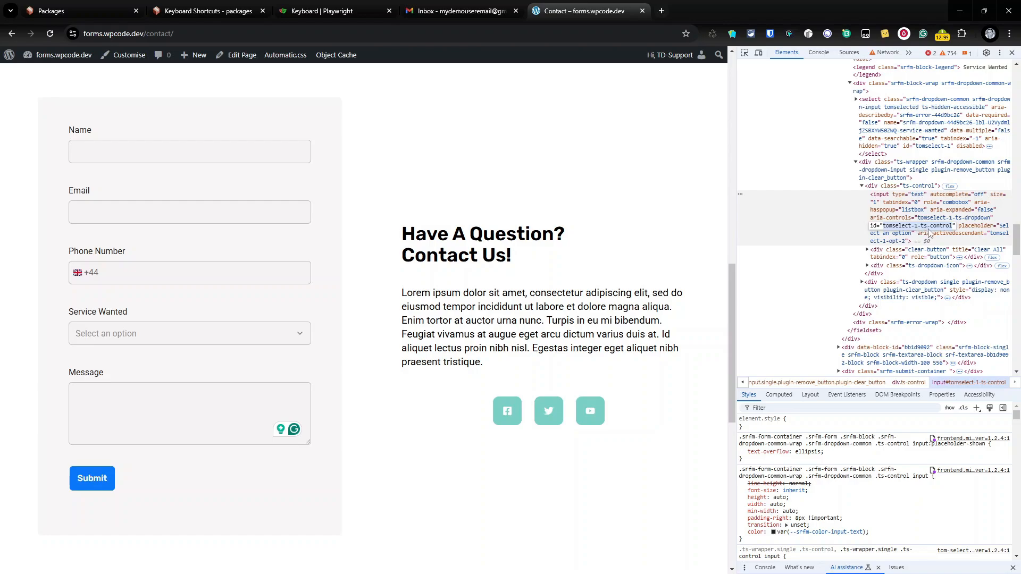
Set the third step's action to Click something with locator as the find method
{"action": "left_click", "coordinate": [102, 14]}
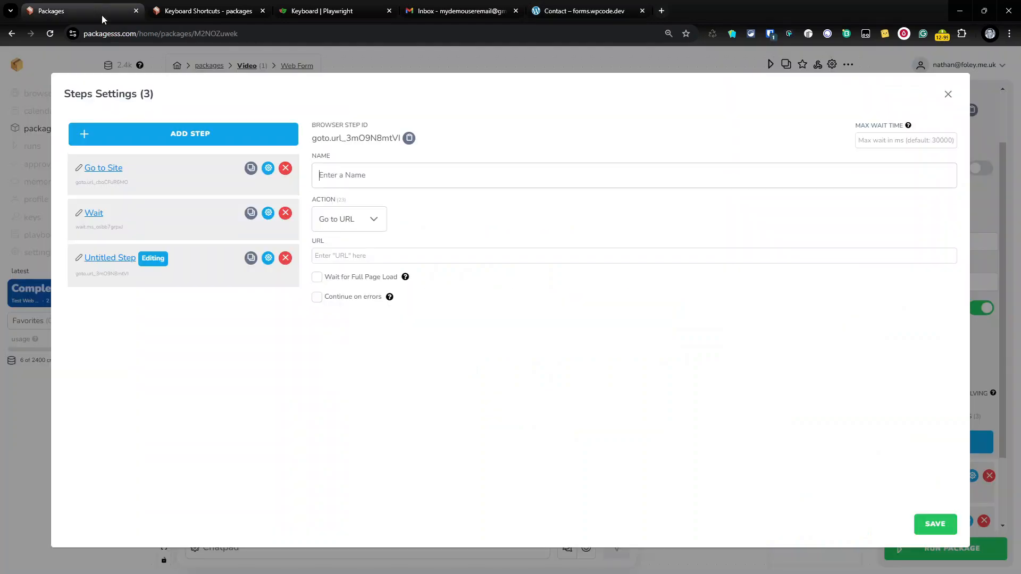
{"action": "left_click", "coordinate": [367, 222]}
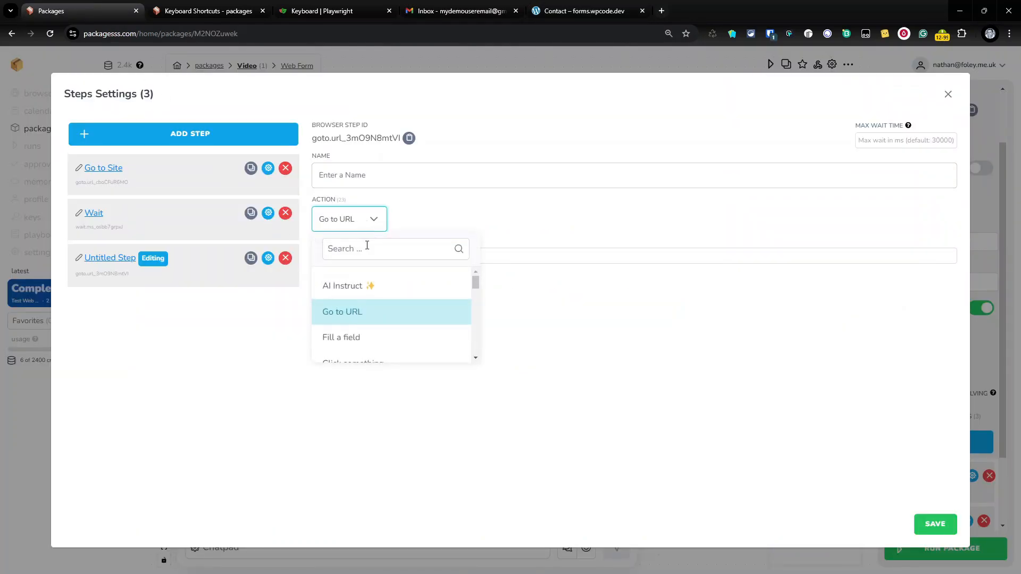
{"action": "scroll", "coordinate": [375, 325], "scroll_direction": "down", "scroll_amount": 3}
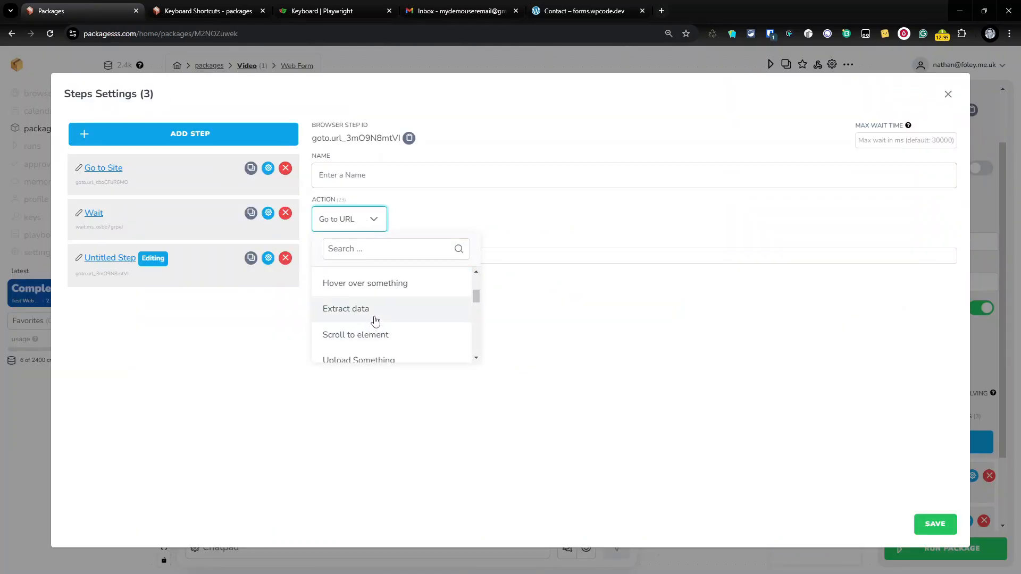
{"action": "scroll", "coordinate": [375, 322], "scroll_direction": "up", "scroll_amount": 2}
{"action": "left_click", "coordinate": [375, 313]}
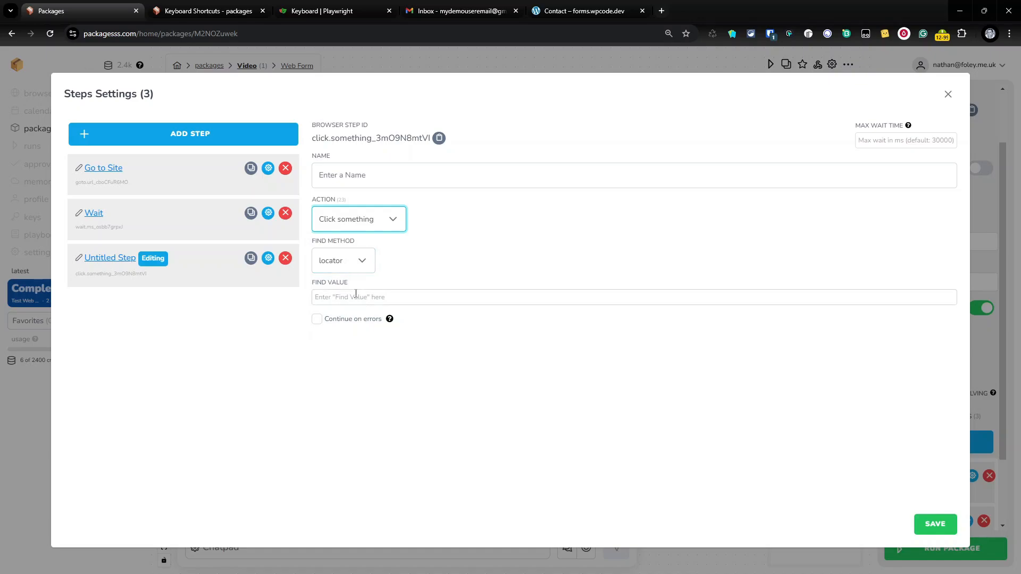
{"action": "left_click", "coordinate": [355, 295]}
{"action": "left_click", "coordinate": [364, 225]}
{"action": "left_click", "coordinate": [408, 263]}
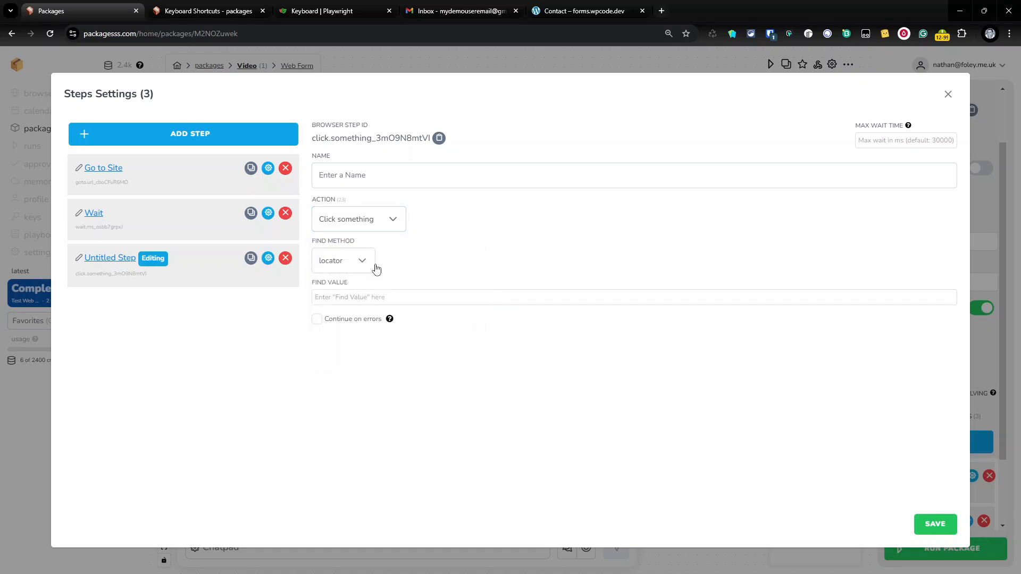
{"action": "left_click", "coordinate": [375, 269]}
{"action": "left_click", "coordinate": [500, 259]}
Set Find Value to #tomselect-1-ts-control and name the step 'Click on Dropdown'
{"action": "left_click", "coordinate": [330, 297]}
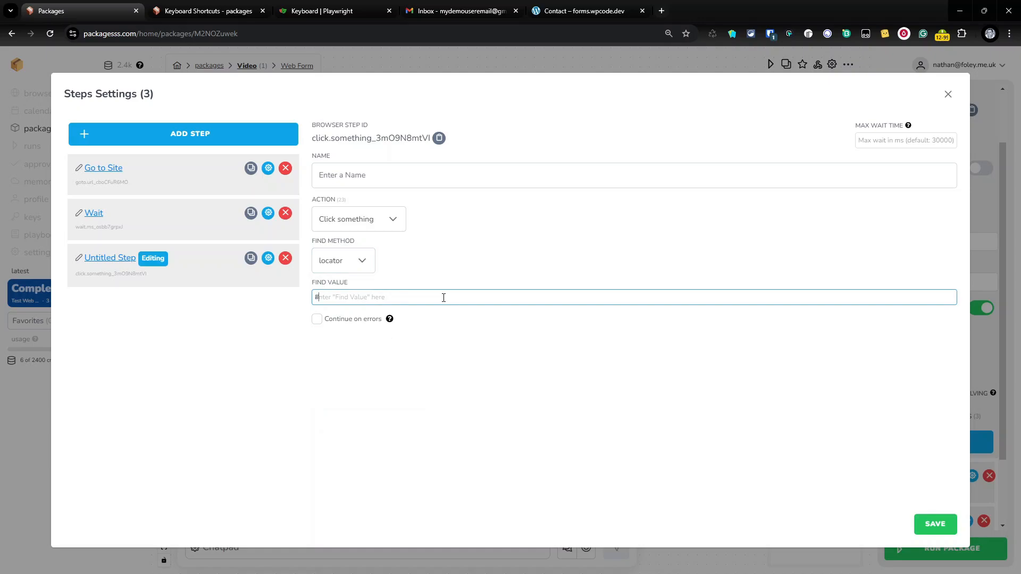
{"action": "type", "text": "#"}
{"action": "key", "text": "ctrl+v"}
{"action": "left_click", "coordinate": [367, 174]}
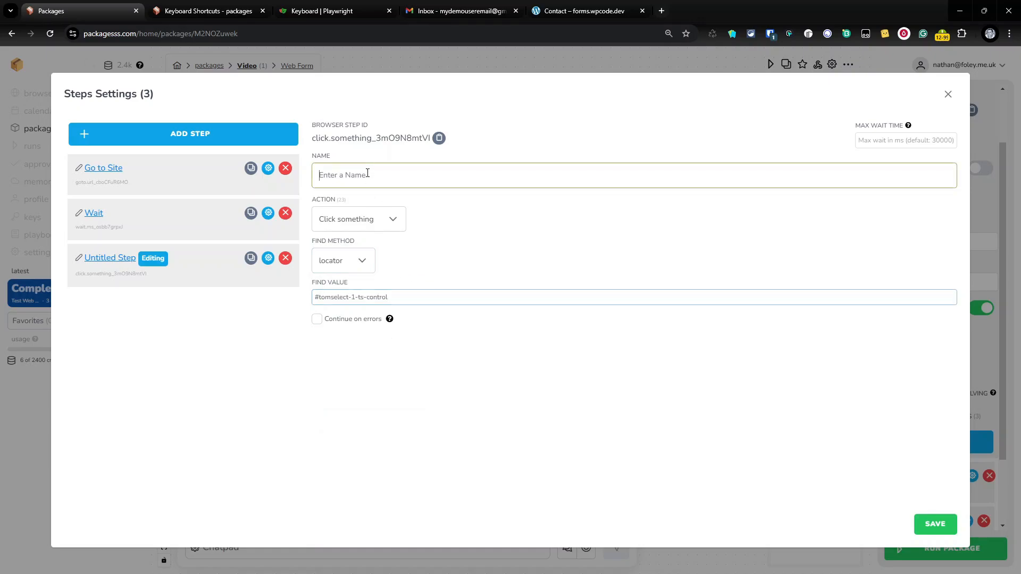
{"action": "type", "text": "Click on Dropdown"}
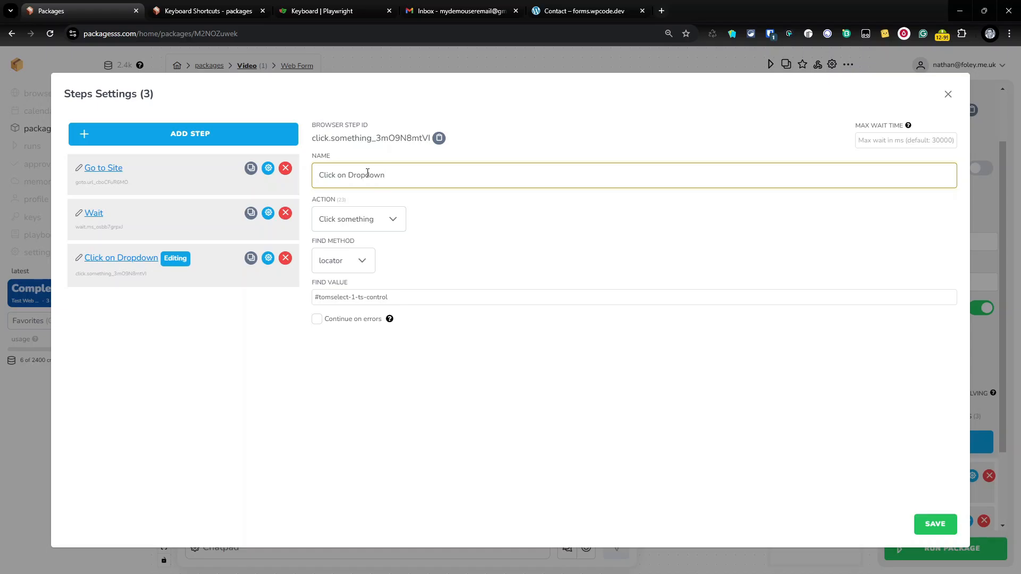
{"action": "left_click", "coordinate": [580, 10]}
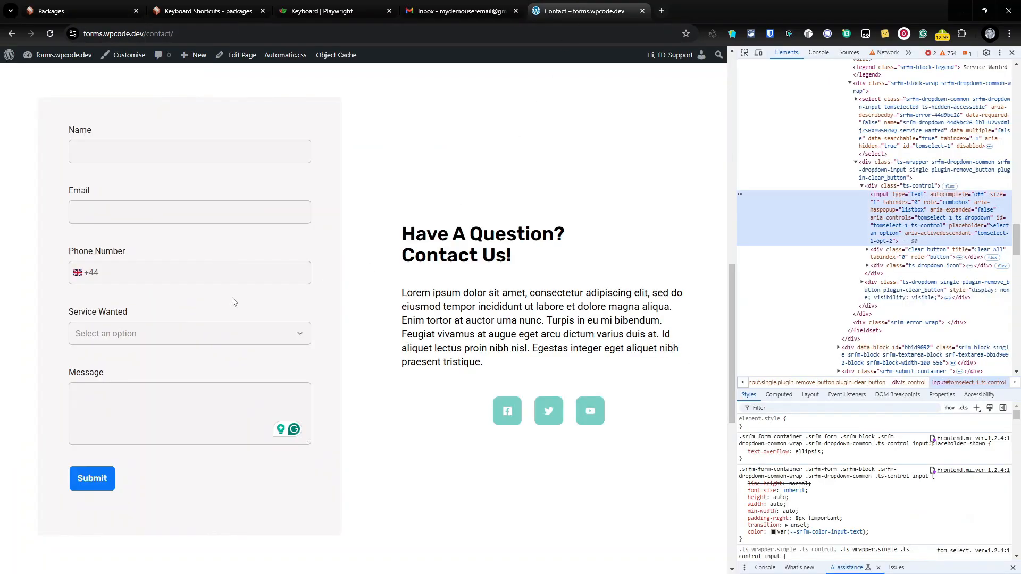
{"action": "left_click", "coordinate": [176, 337]}
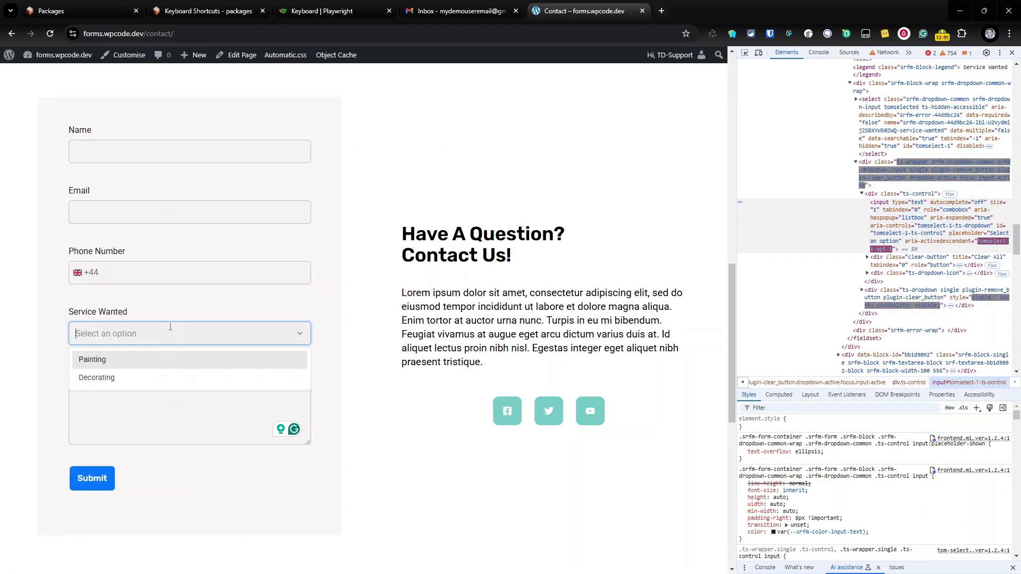
{"action": "left_click", "coordinate": [188, 337]}
{"action": "left_click", "coordinate": [191, 339]}
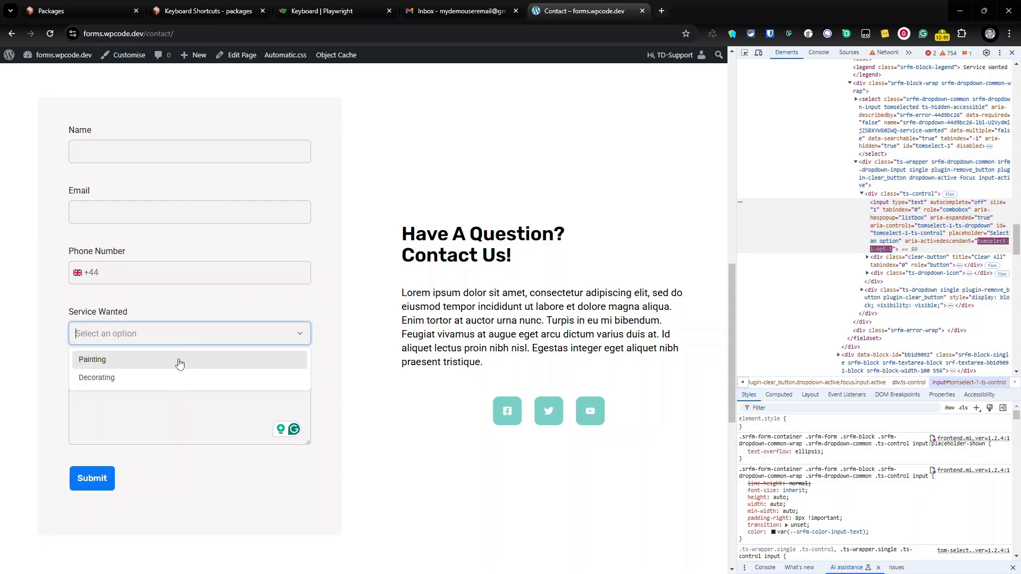
{"action": "left_click", "coordinate": [185, 339]}
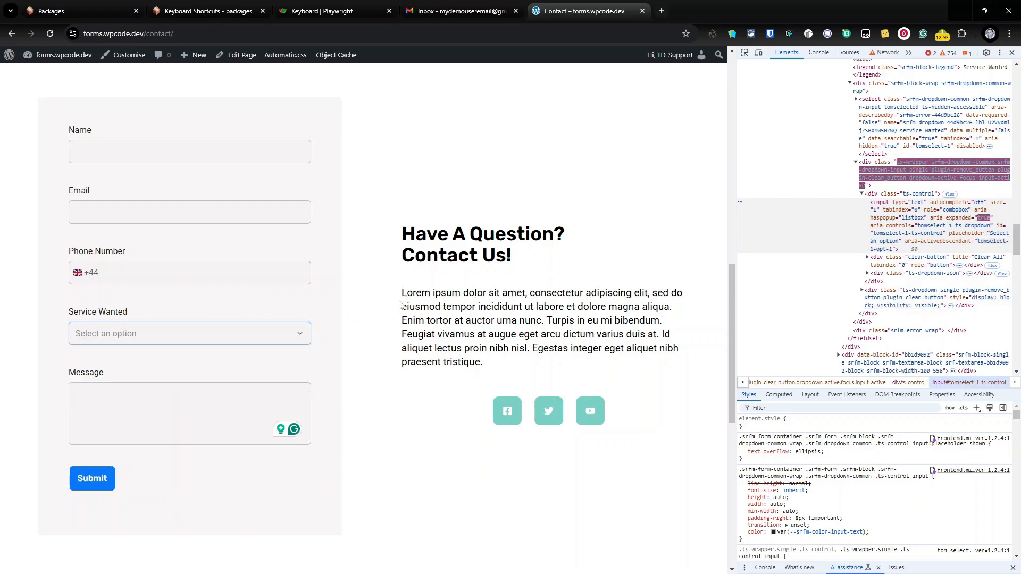
{"action": "left_click", "coordinate": [277, 340]}
{"action": "left_click", "coordinate": [370, 260]}
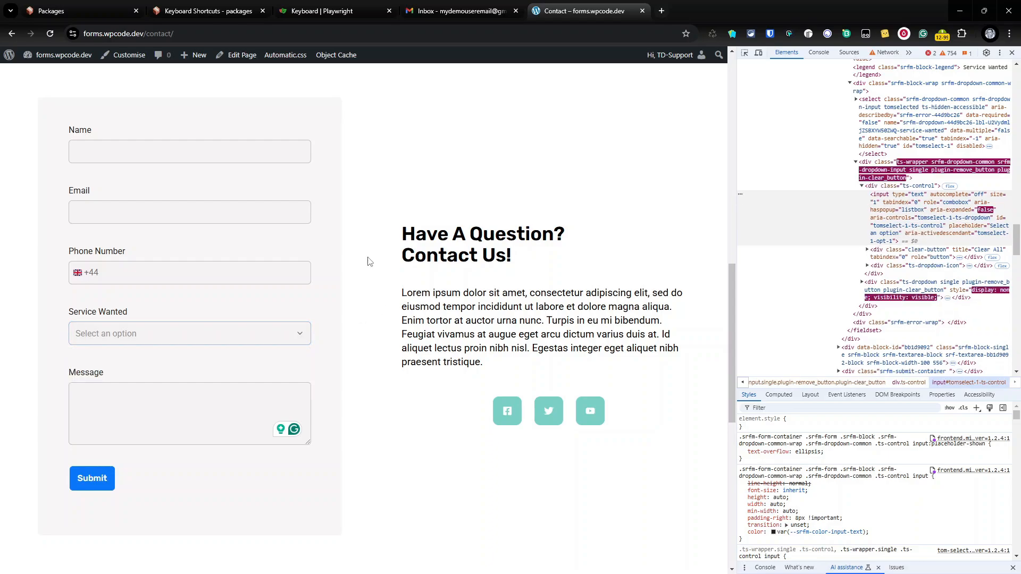
{"action": "left_click", "coordinate": [82, 7]}
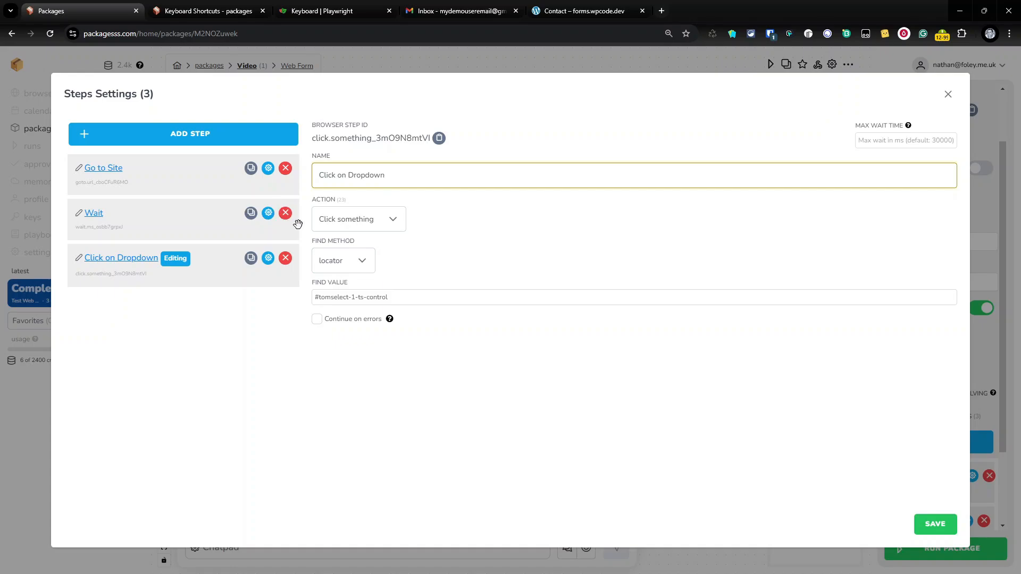
Leave the maximum wait time unset, then add a fourth step using the Press a Key action
{"action": "left_click", "coordinate": [878, 141]}
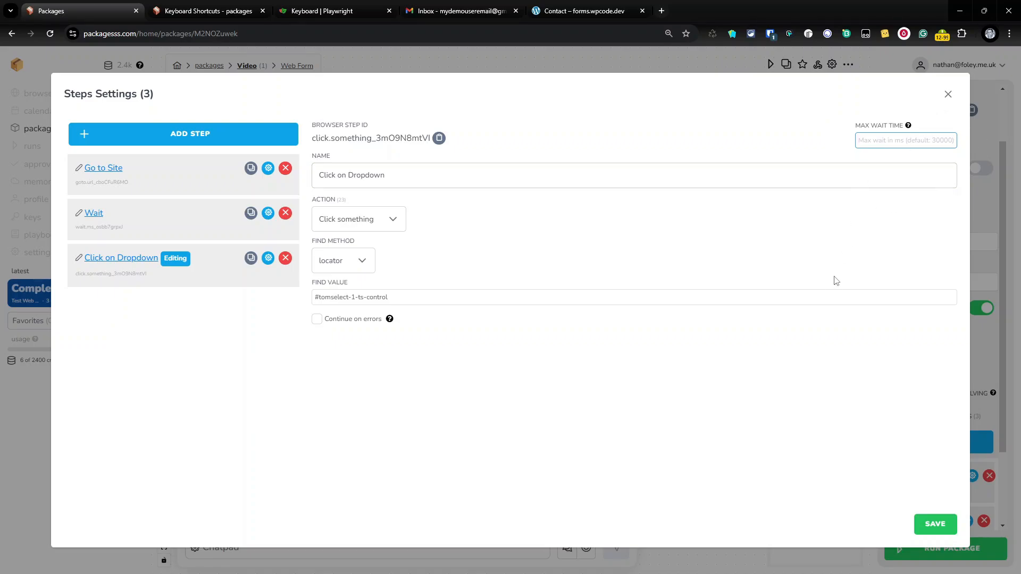
{"action": "left_click", "coordinate": [799, 192]}
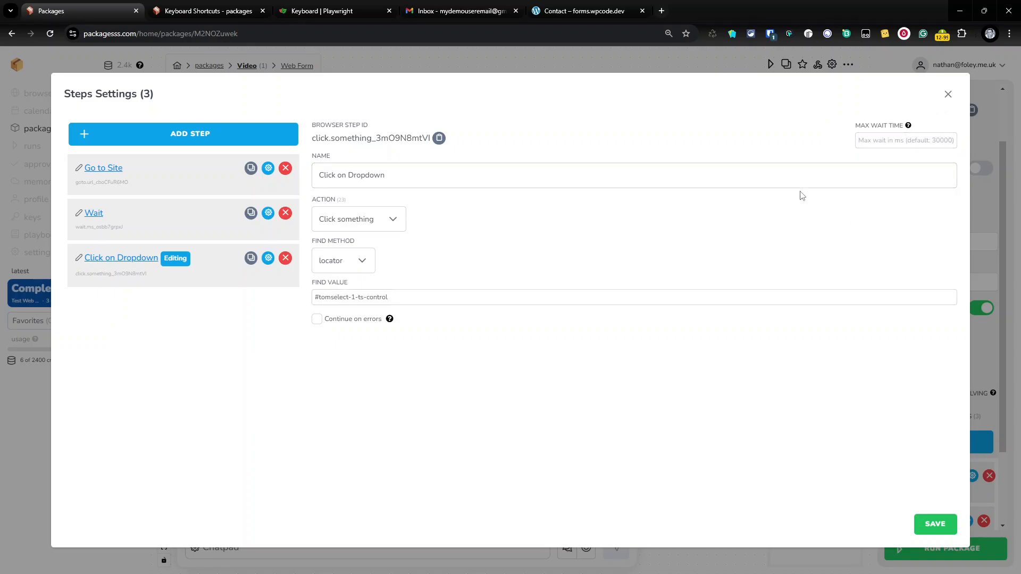
{"action": "left_click", "coordinate": [206, 134]}
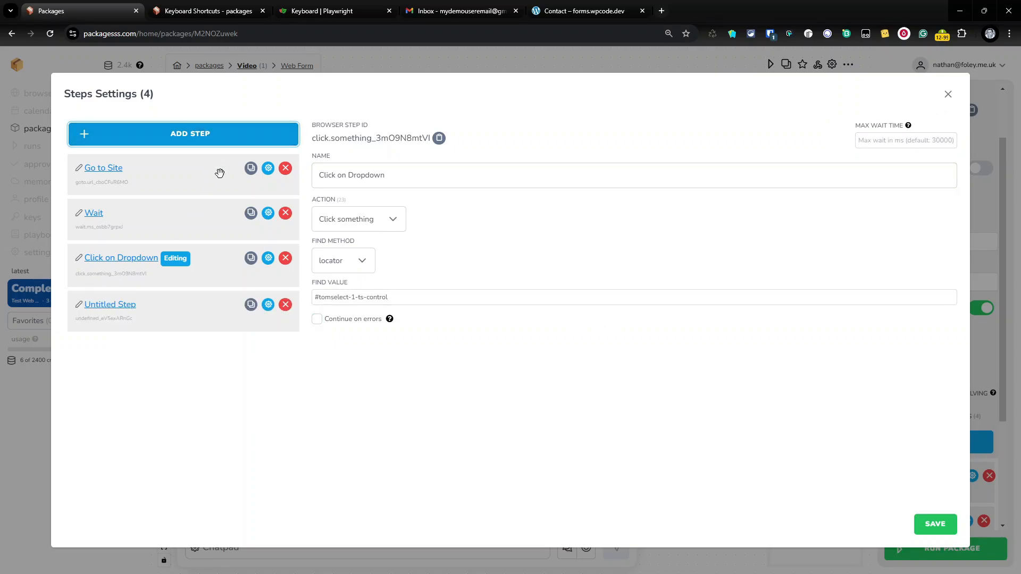
{"action": "left_click", "coordinate": [105, 310]}
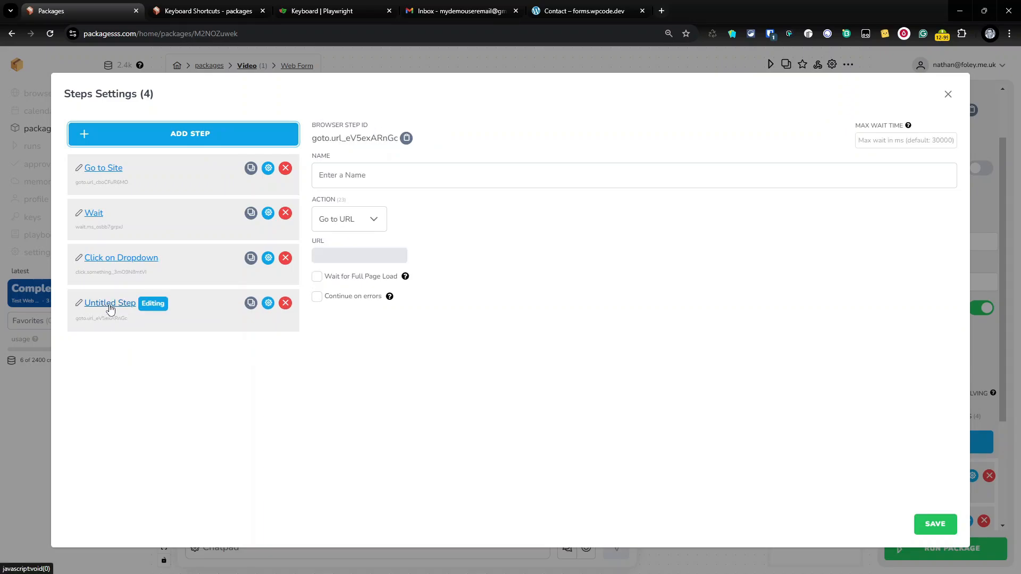
{"action": "left_click", "coordinate": [373, 221]}
{"action": "scroll", "coordinate": [377, 322], "scroll_direction": "down", "scroll_amount": 1}
{"action": "scroll", "coordinate": [378, 321], "scroll_direction": "down", "scroll_amount": 4}
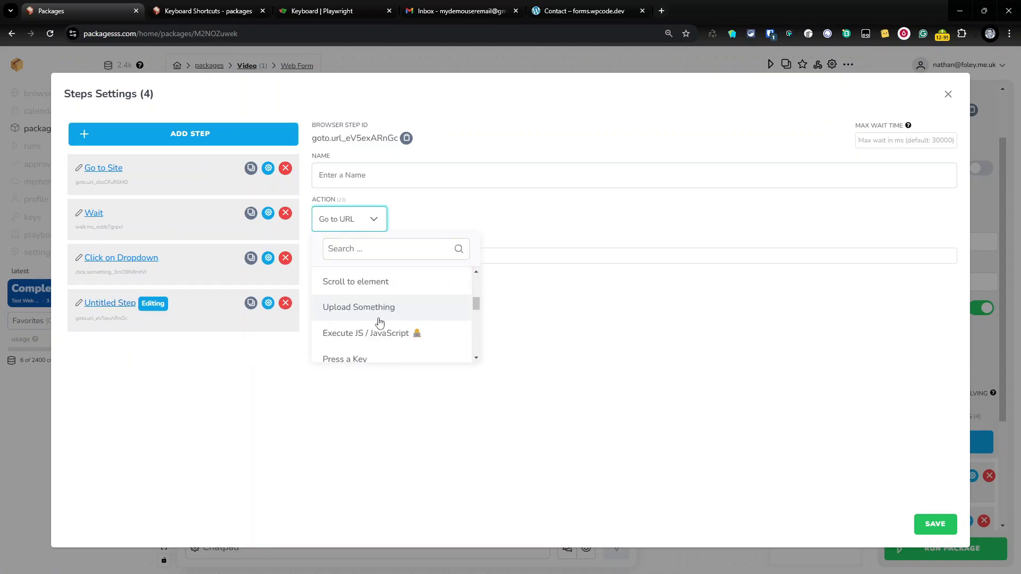
{"action": "left_click", "coordinate": [385, 307]}
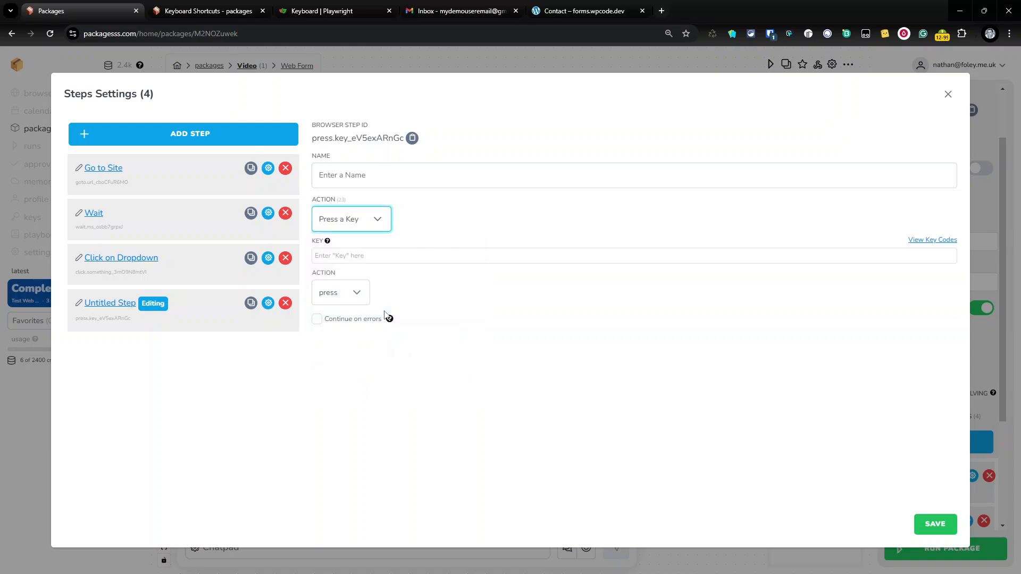
Set the key action to down, name the step 'Key Press', and save it
{"action": "left_click", "coordinate": [355, 292]}
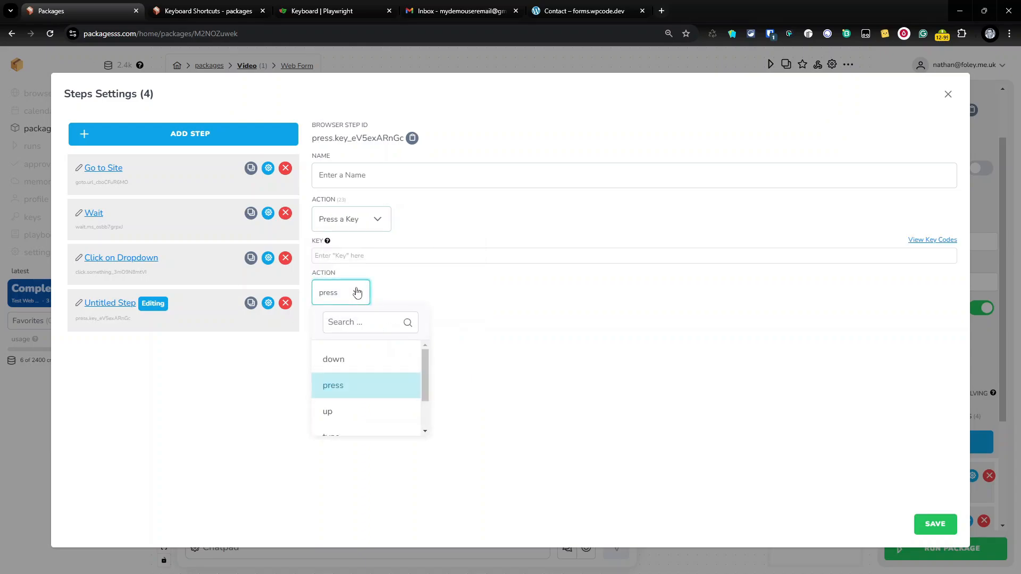
{"action": "left_click", "coordinate": [359, 368]}
{"action": "left_click", "coordinate": [359, 368]}
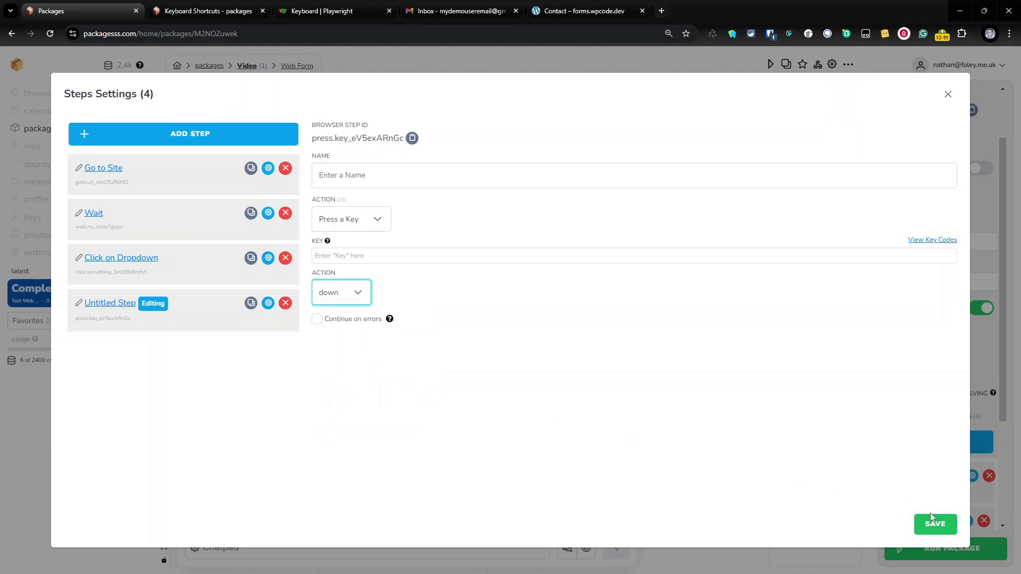
{"action": "left_click", "coordinate": [380, 176]}
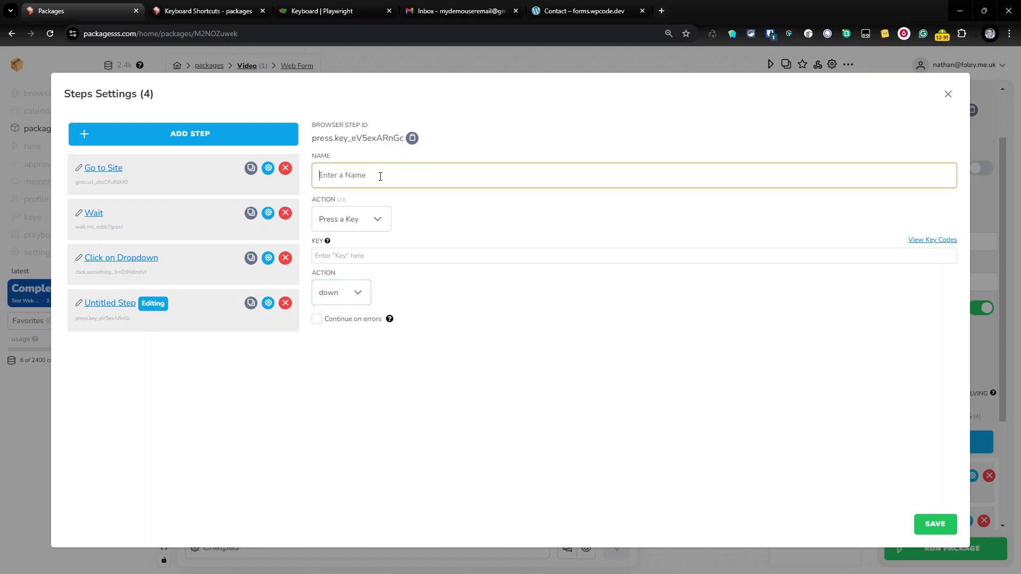
{"action": "type", "text": "Key Press"}
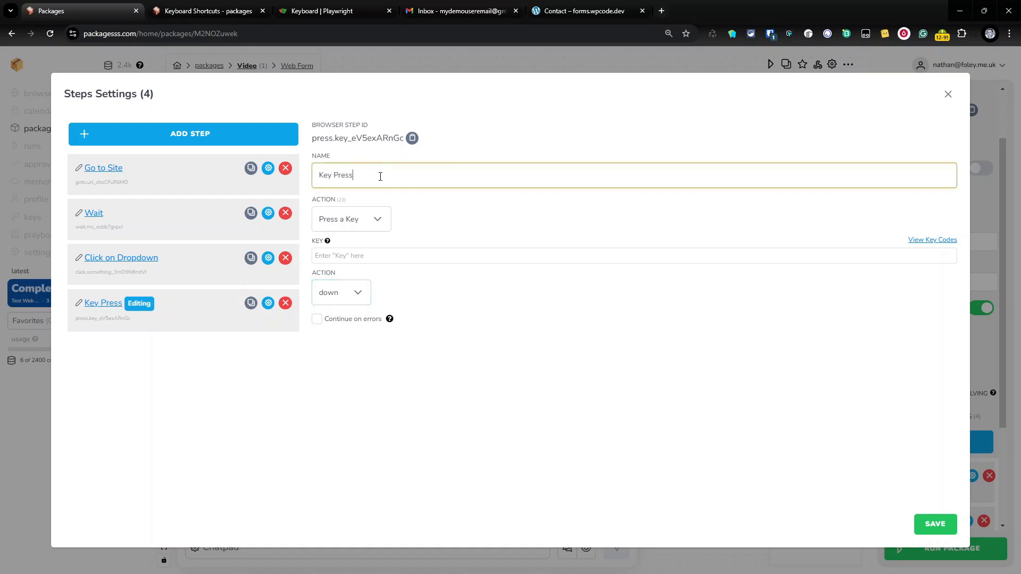
{"action": "left_click", "coordinate": [936, 524]}
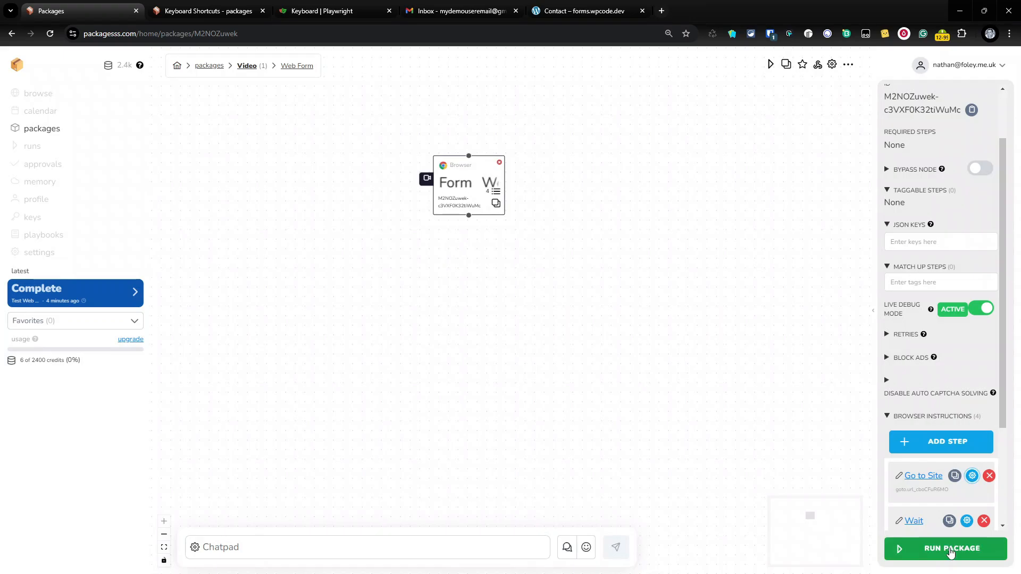
Run the Video package immediately
{"action": "left_click", "coordinate": [952, 549]}
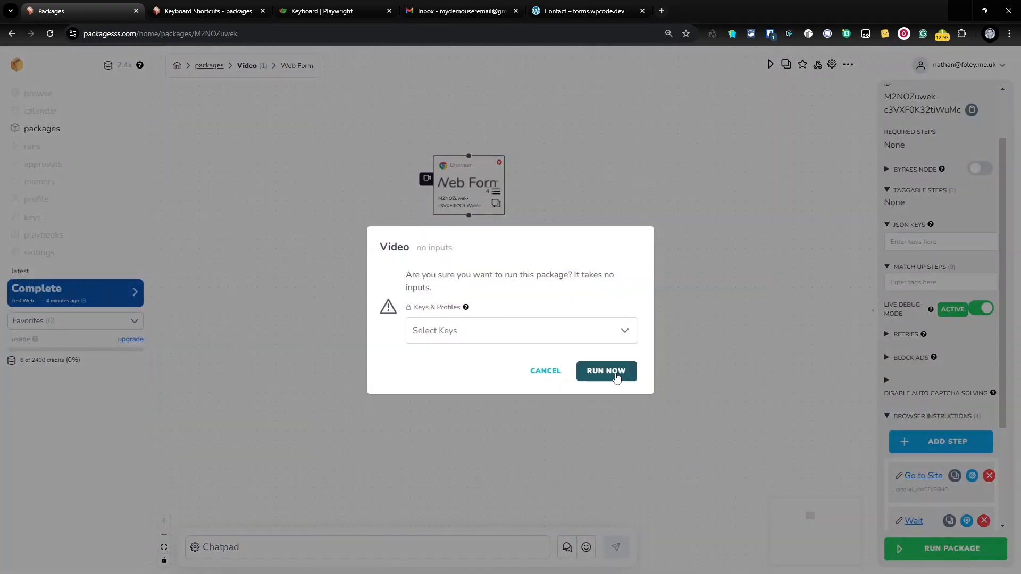
{"action": "left_click", "coordinate": [613, 373]}
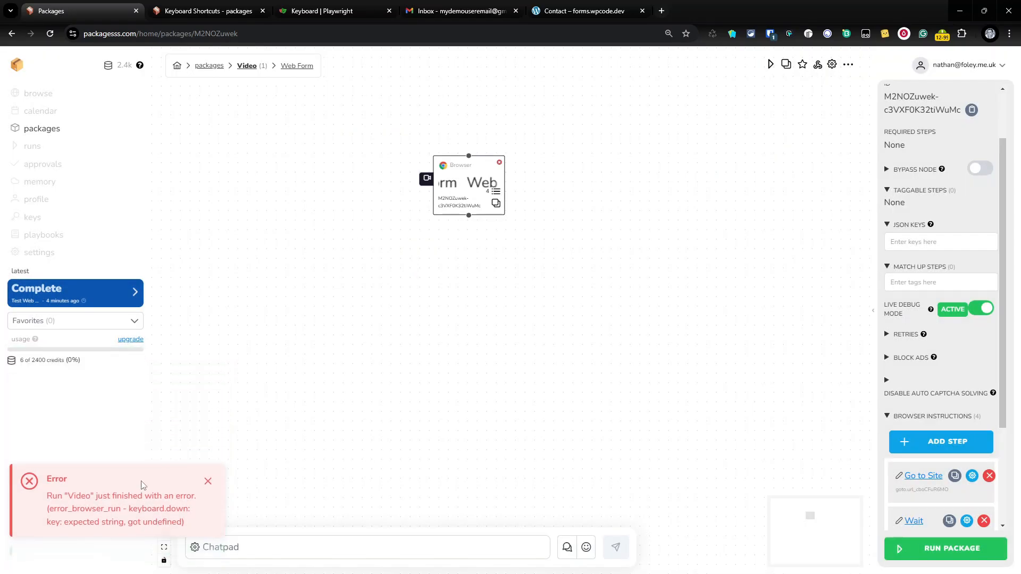
Highlight the keyboard.down 'expected string, got undefined' error and deselect the node
{"action": "left_click_drag", "start_coordinate": [73, 541], "coordinate": [187, 541]}
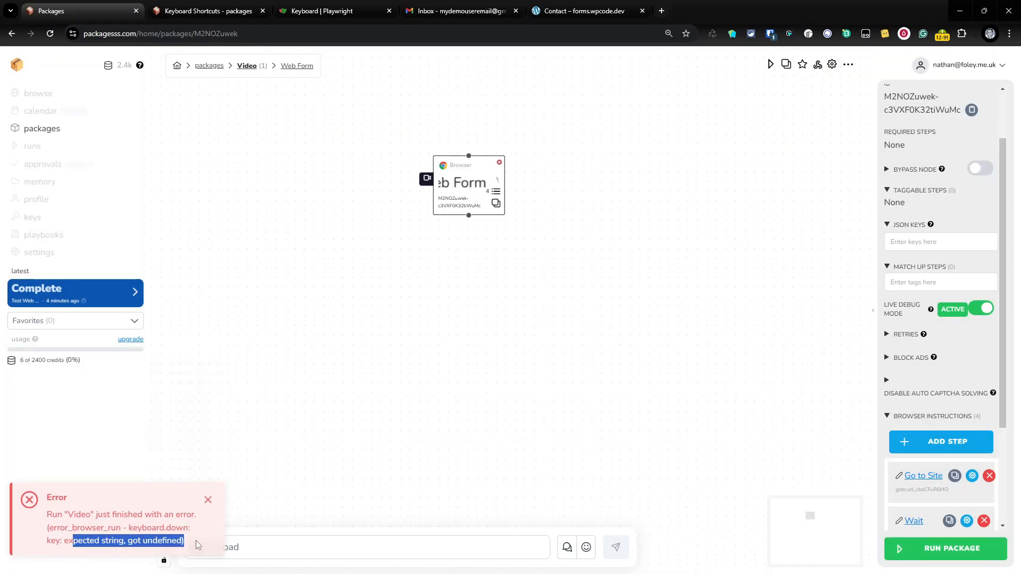
{"action": "left_click", "coordinate": [391, 419]}
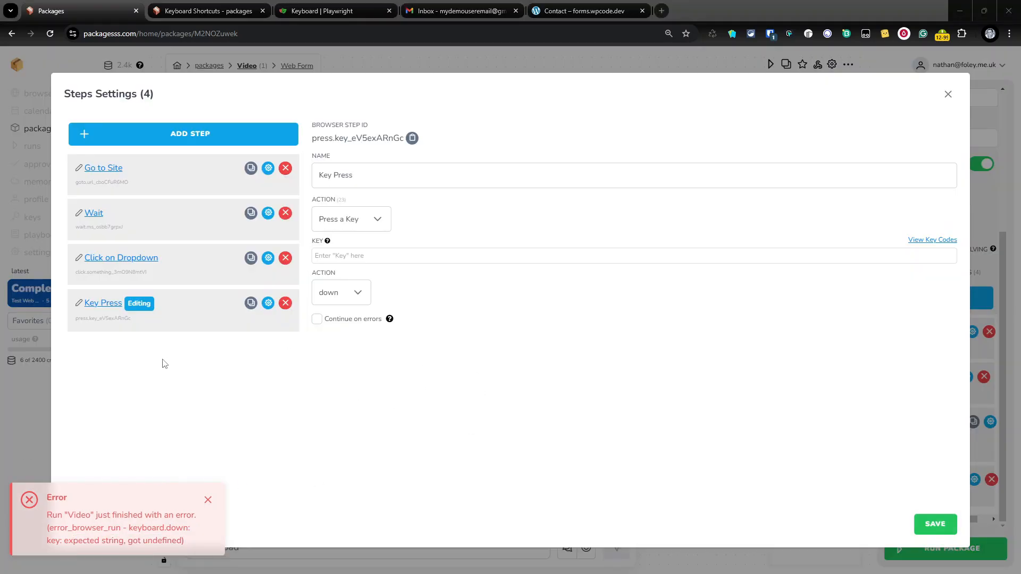
Change the Key Press step's key action from down to press and focus its Key field
{"action": "left_click", "coordinate": [110, 305]}
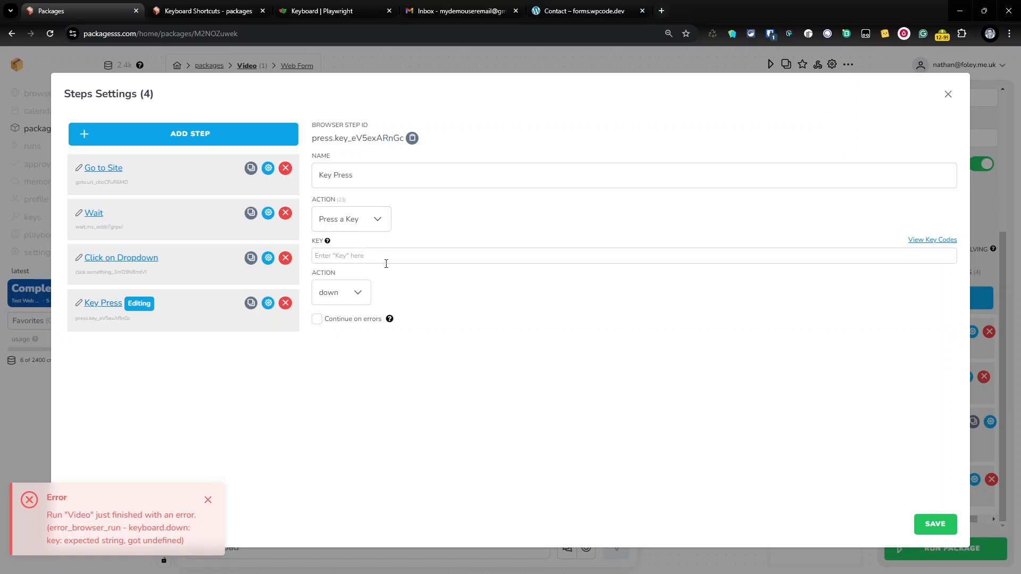
{"action": "left_click", "coordinate": [368, 292]}
{"action": "scroll", "coordinate": [358, 372], "scroll_direction": "down", "scroll_amount": 2}
{"action": "scroll", "coordinate": [358, 356], "scroll_direction": "up", "scroll_amount": 1}
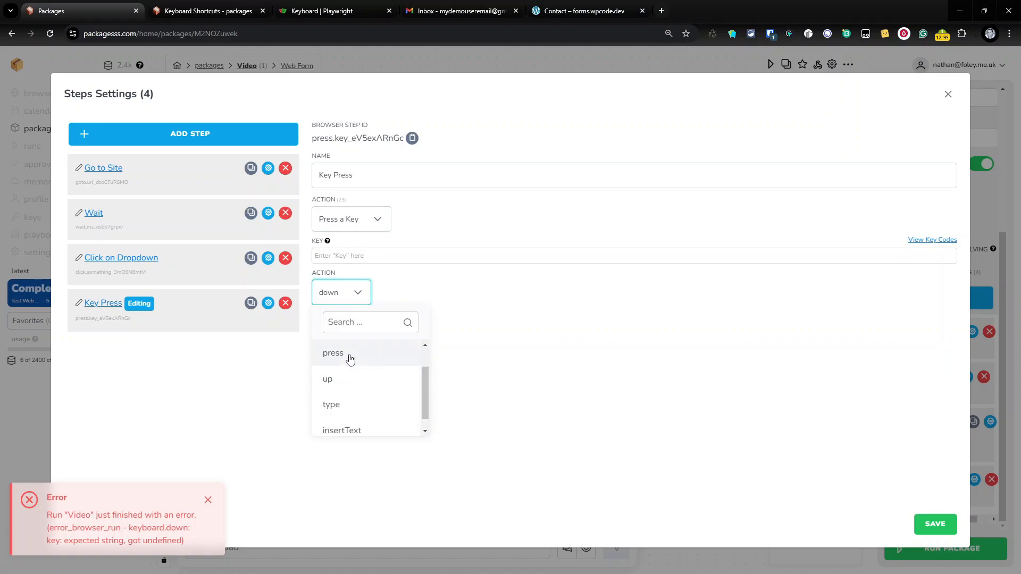
{"action": "left_click", "coordinate": [350, 360]}
{"action": "left_click", "coordinate": [349, 255]}
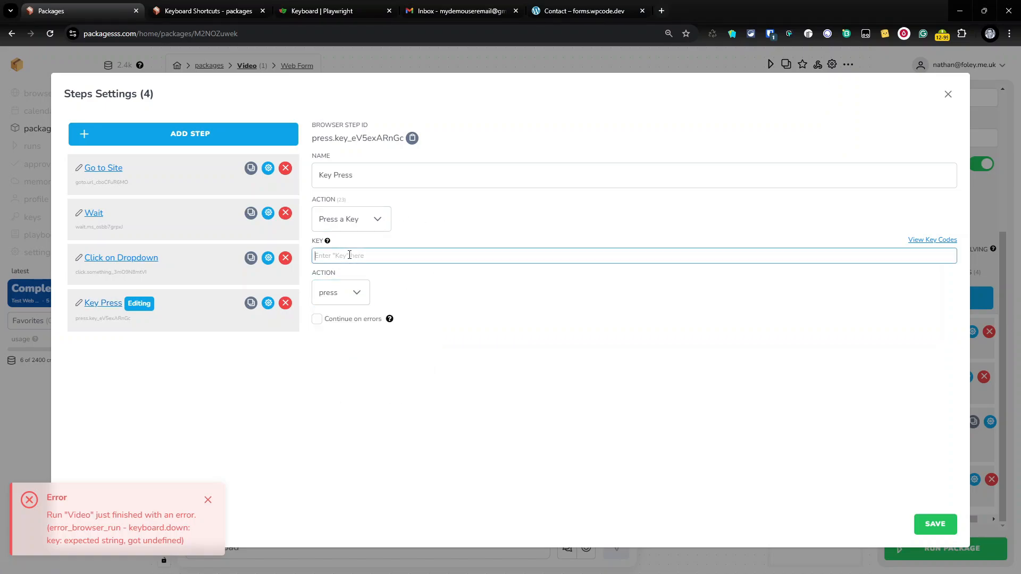
{"action": "left_click", "coordinate": [195, 14]}
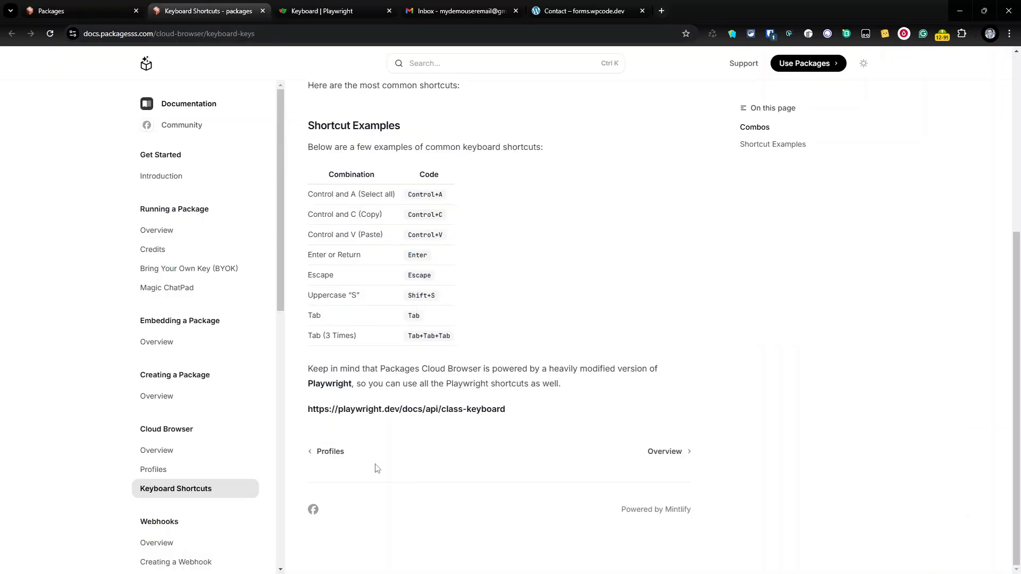
Copy the key name ArrowDown from Playwright's Keyboard docs and return to the step settings
{"action": "left_click", "coordinate": [334, 12]}
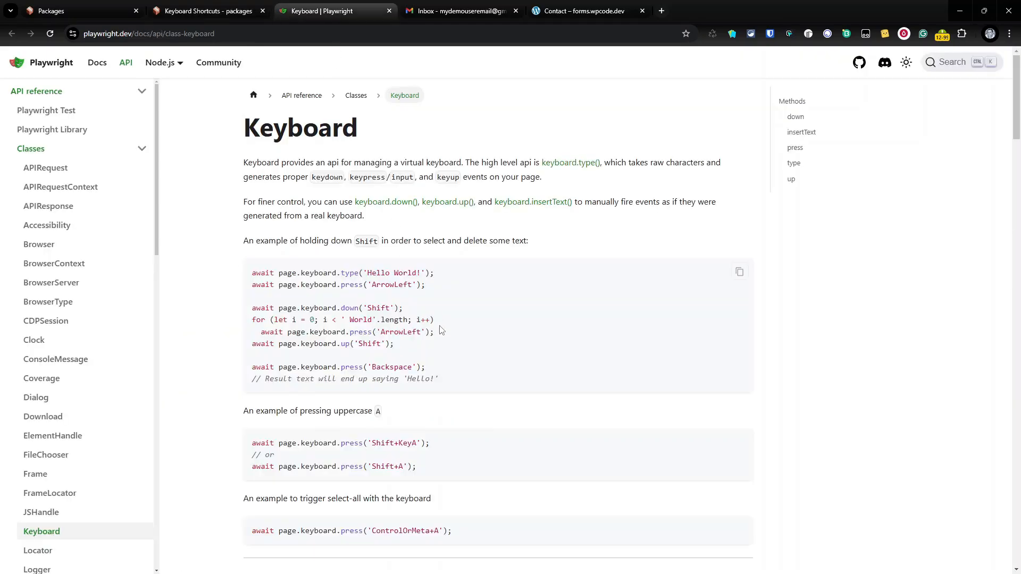
{"action": "scroll", "coordinate": [442, 329], "scroll_direction": "down", "scroll_amount": 7}
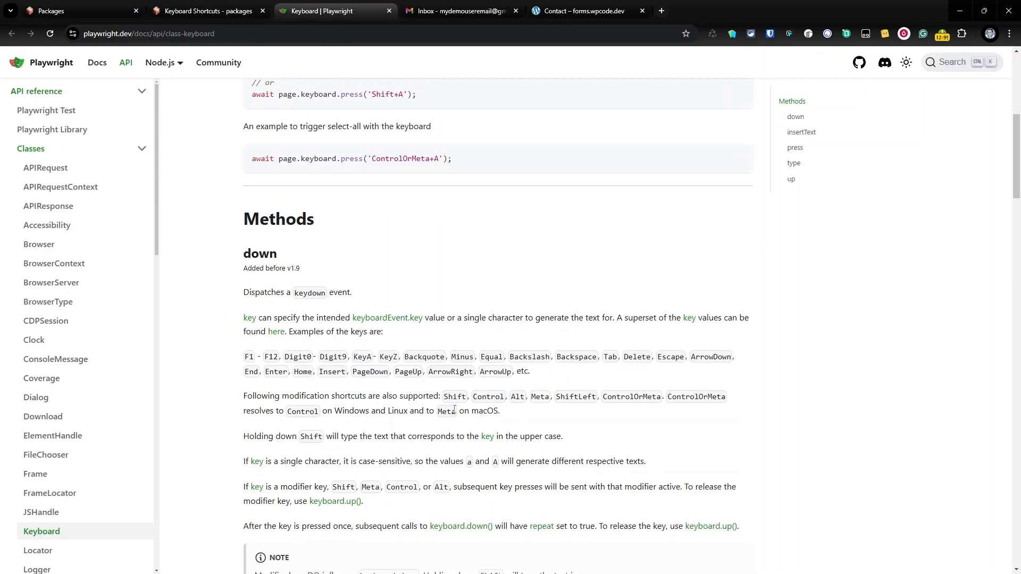
{"action": "double_click", "coordinate": [705, 355]}
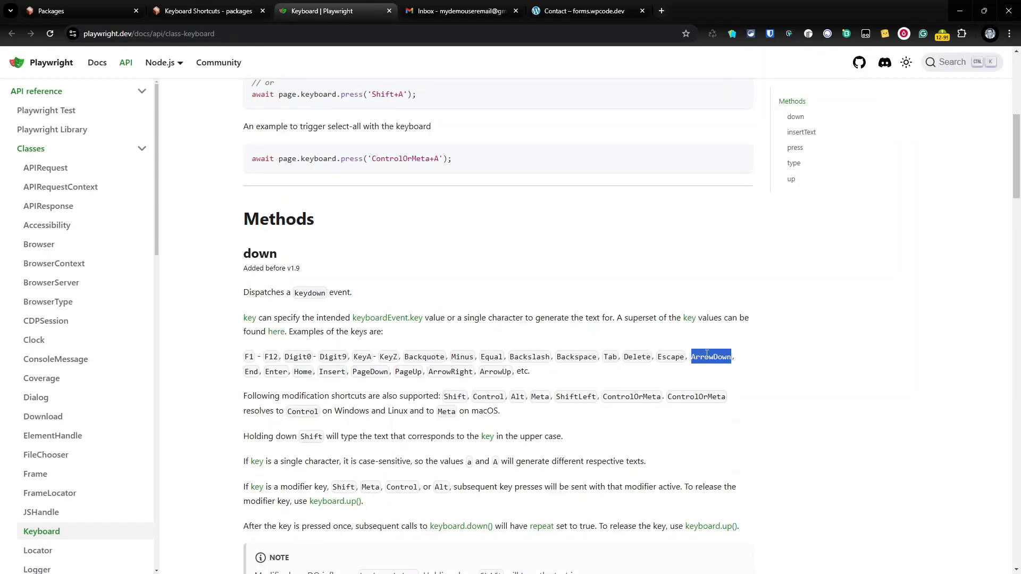
{"action": "right_click", "coordinate": [705, 355]}
{"action": "left_click", "coordinate": [746, 372]}
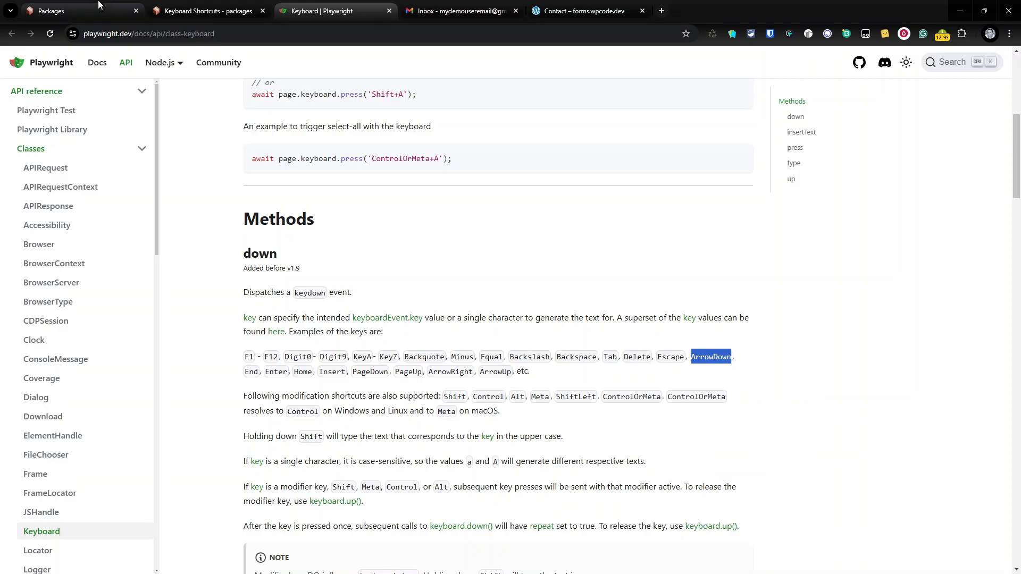
{"action": "left_click", "coordinate": [80, 11]}
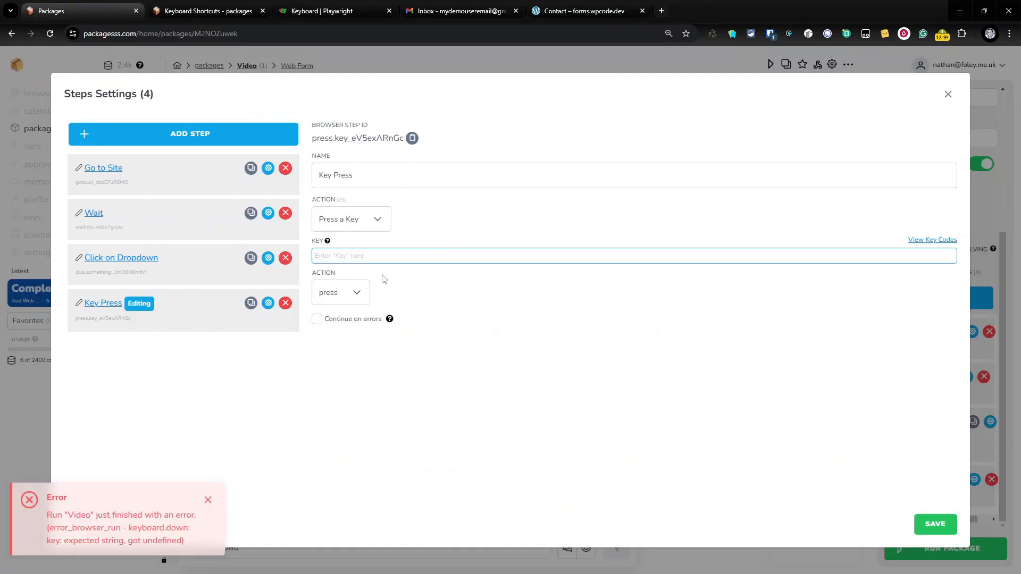
Set the Key Press step's key to ArrowDown+ArrowDown
{"action": "key", "text": "ctrl+v"}
{"action": "type", "text": "+"}
{"action": "key", "text": "ctrl+v"}
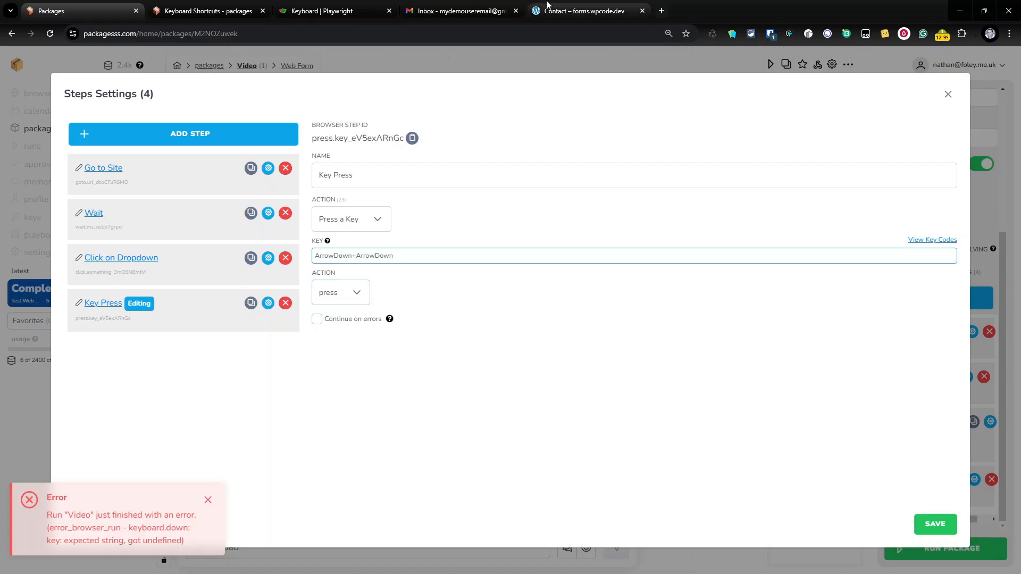
Check the Service Wanted dropdown options on the contact form, then save the Key Press step
{"action": "left_click", "coordinate": [585, 10]}
{"action": "left_click", "coordinate": [187, 334]}
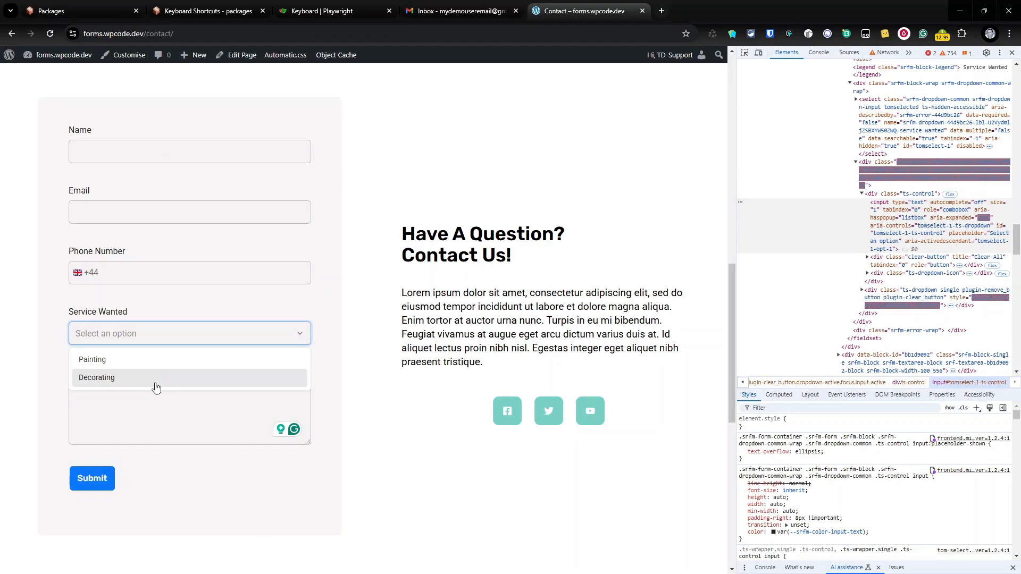
{"action": "left_click", "coordinate": [515, 272]}
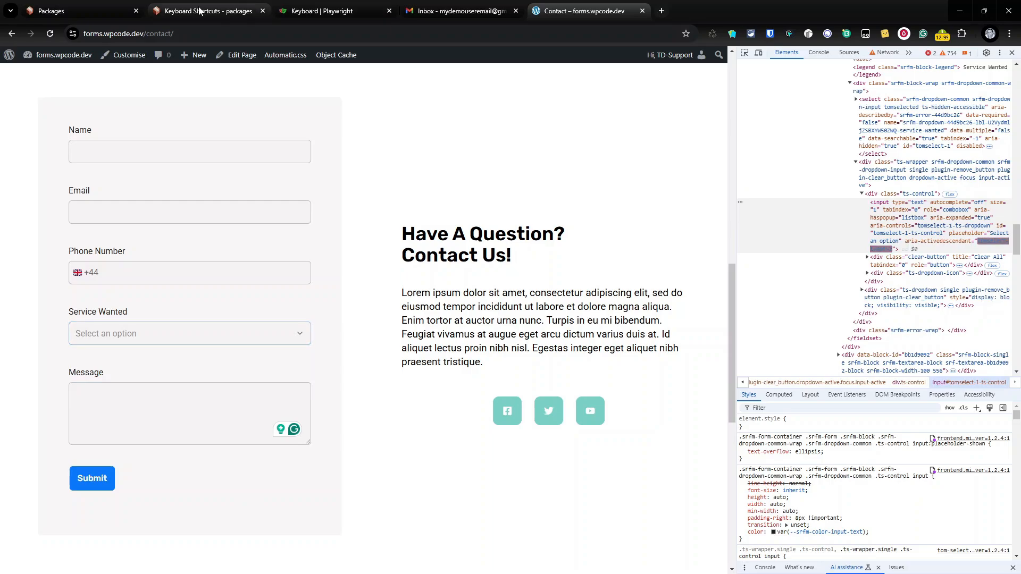
{"action": "left_click", "coordinate": [80, 11]}
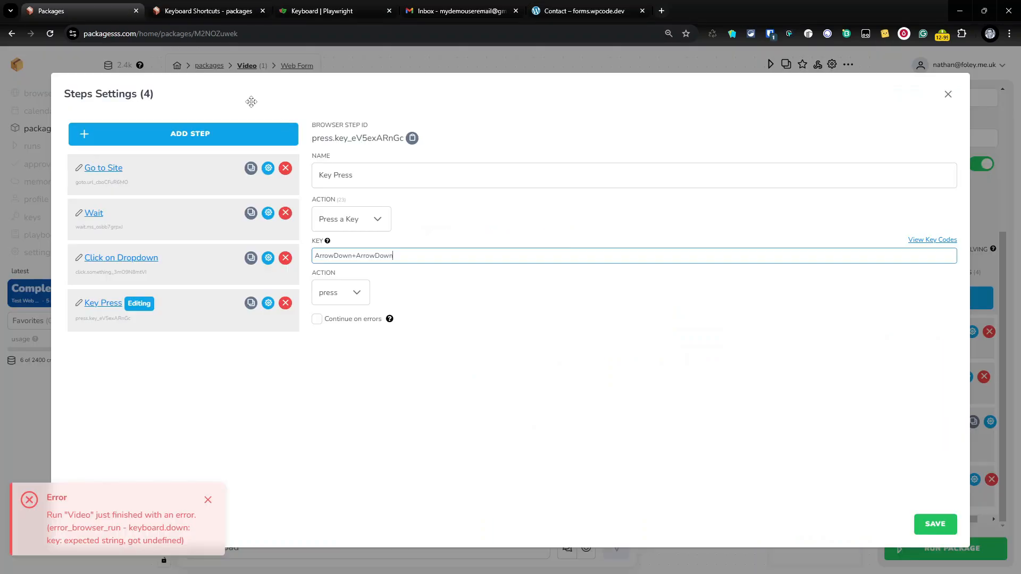
{"action": "left_click", "coordinate": [934, 524]}
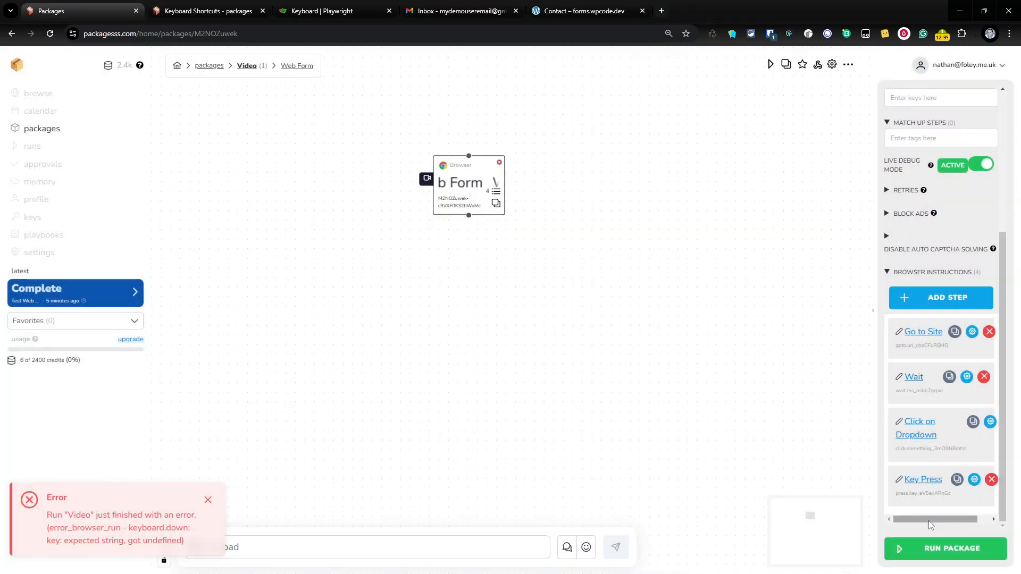
Change the Wait step from 5000 to 75000 milliseconds, save it, and start another package run
{"action": "left_click", "coordinate": [917, 546]}
{"action": "left_click", "coordinate": [606, 369]}
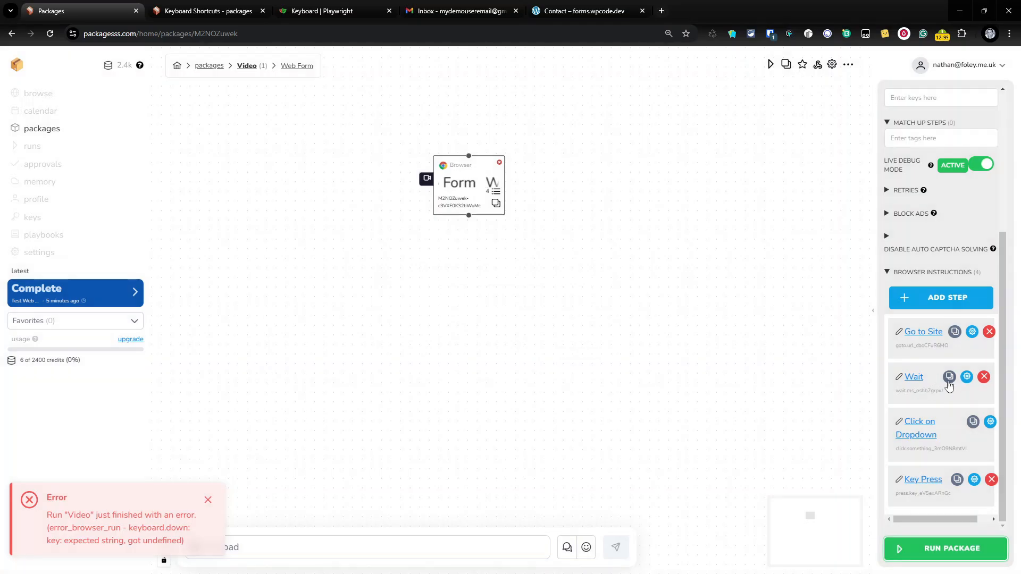
{"action": "left_click", "coordinate": [966, 376]}
{"action": "double_click", "coordinate": [440, 256]}
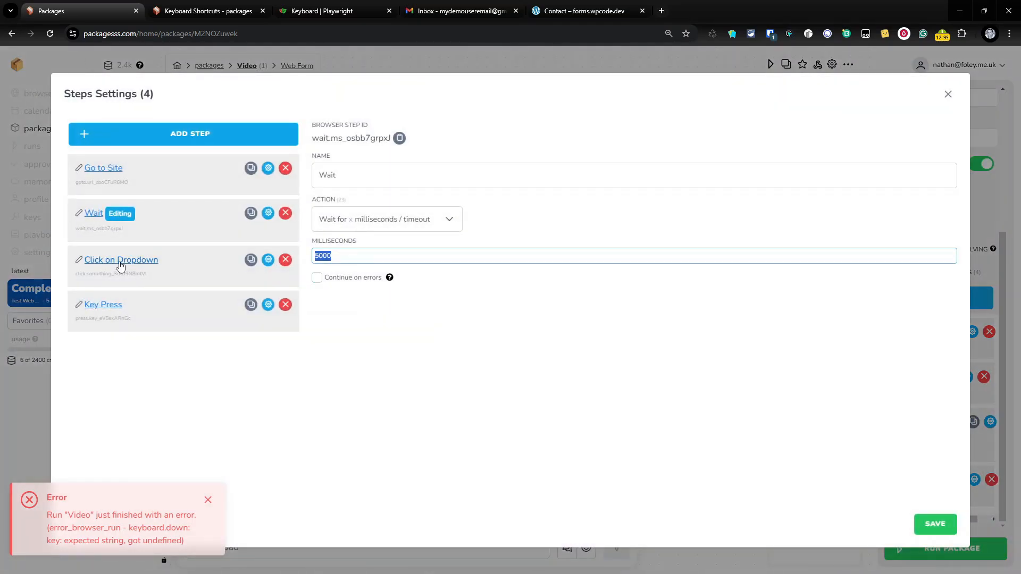
{"action": "type", "text": "7"}
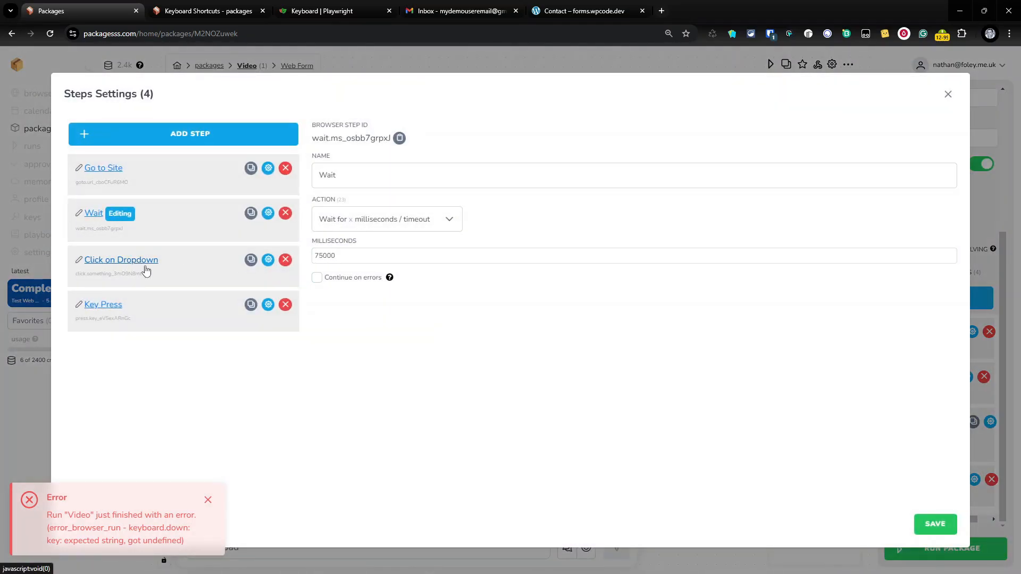
{"action": "left_click", "coordinate": [951, 528]}
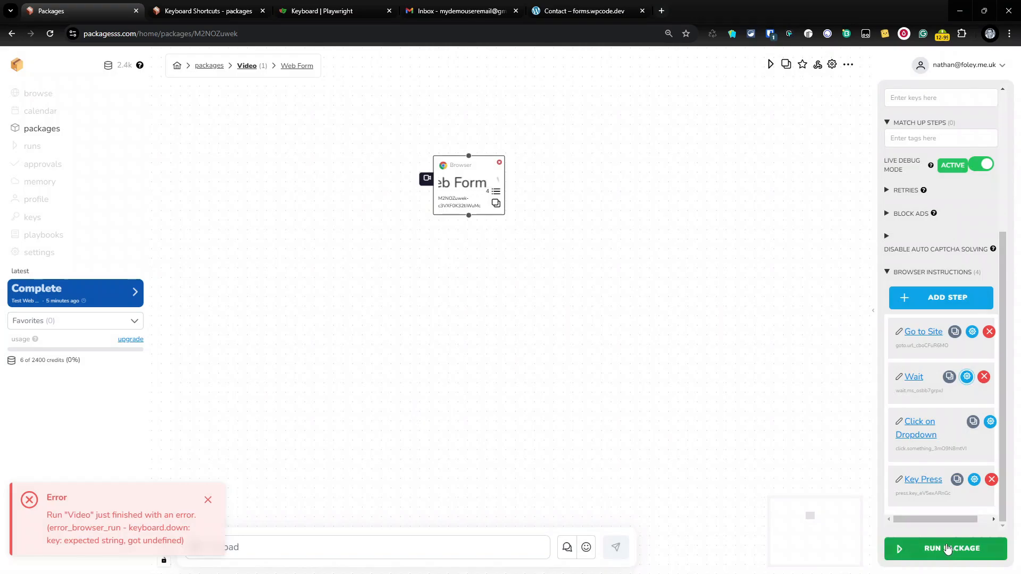
{"action": "left_click", "coordinate": [937, 549]}
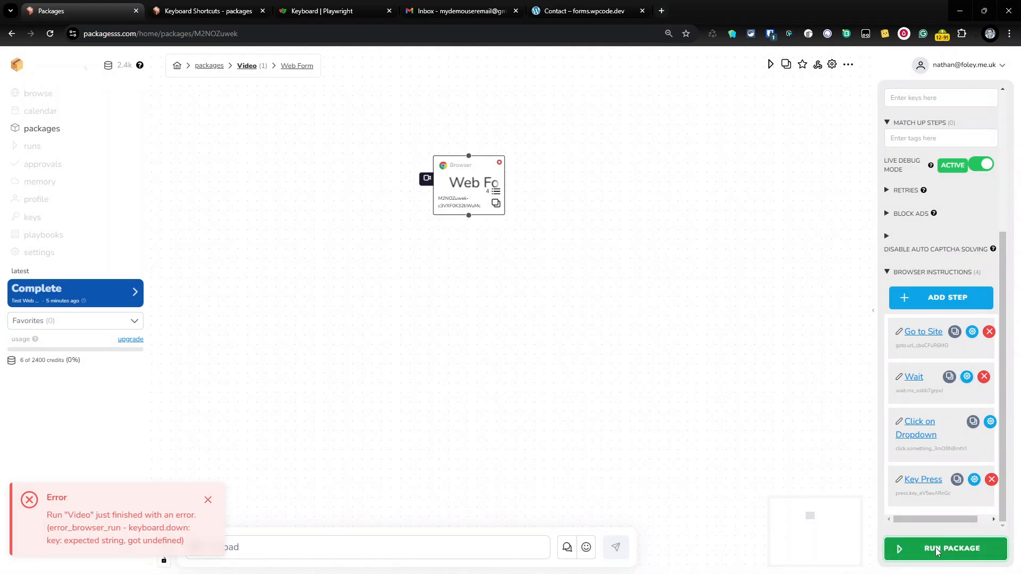
Confirm the package run, dismiss the earlier error notice, and let the run finish
{"action": "left_click", "coordinate": [606, 370]}
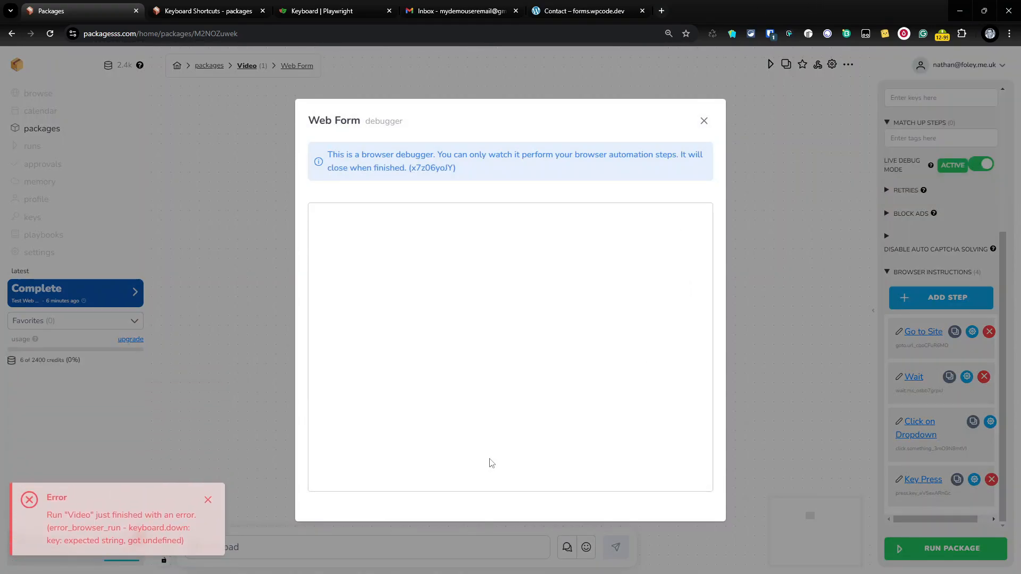
{"action": "left_click", "coordinate": [208, 500]}
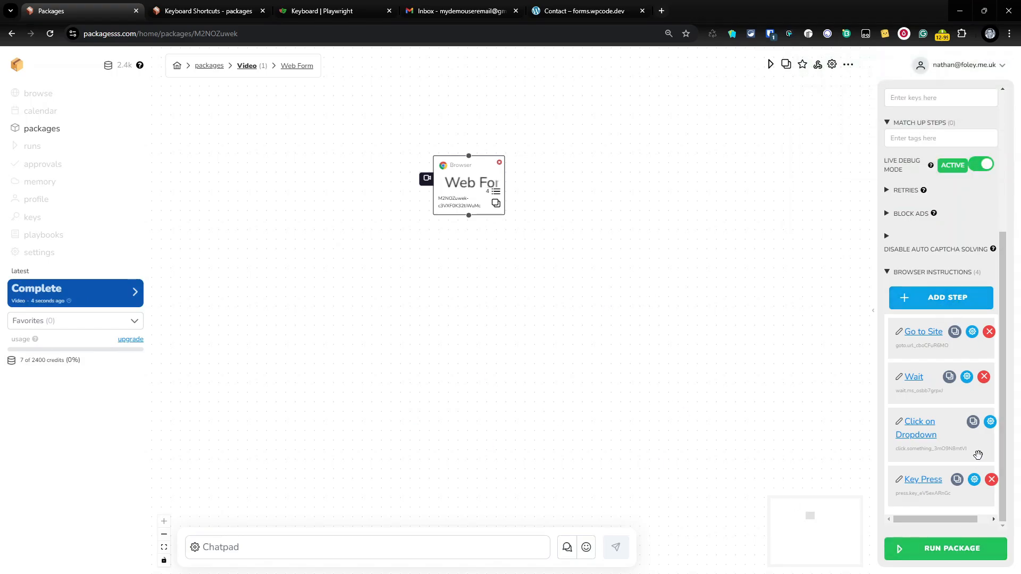
Add a new untitled step and move it third, between Wait and Click on Dropdown
{"action": "left_click", "coordinate": [974, 481]}
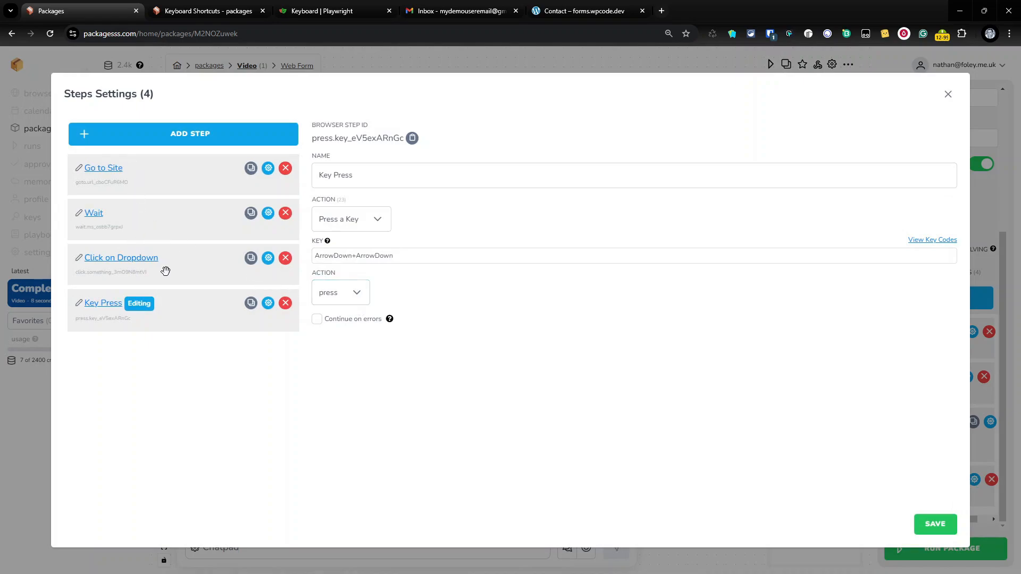
{"action": "left_click", "coordinate": [180, 140]}
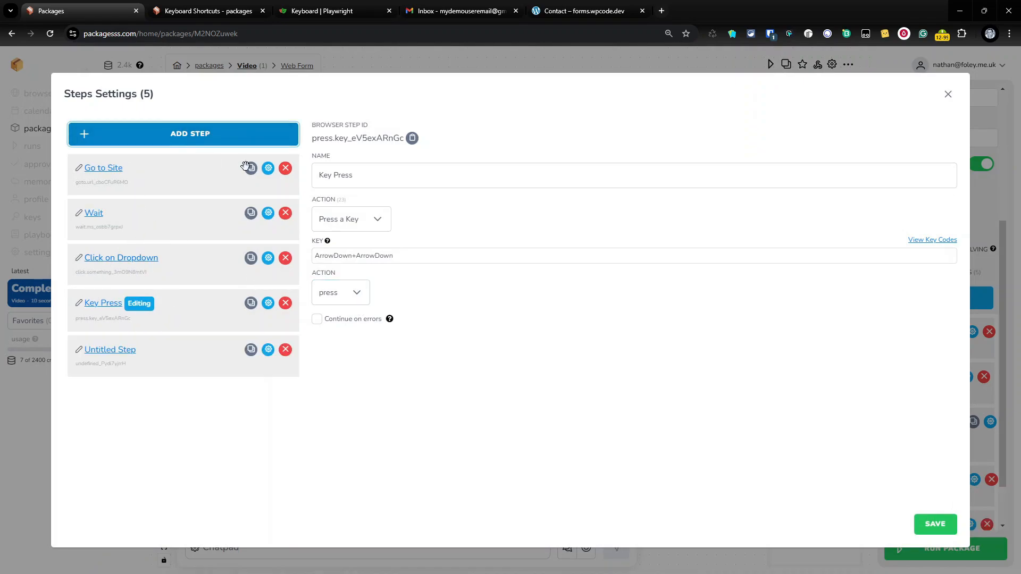
{"action": "left_click_drag", "start_coordinate": [146, 360], "coordinate": [148, 264]}
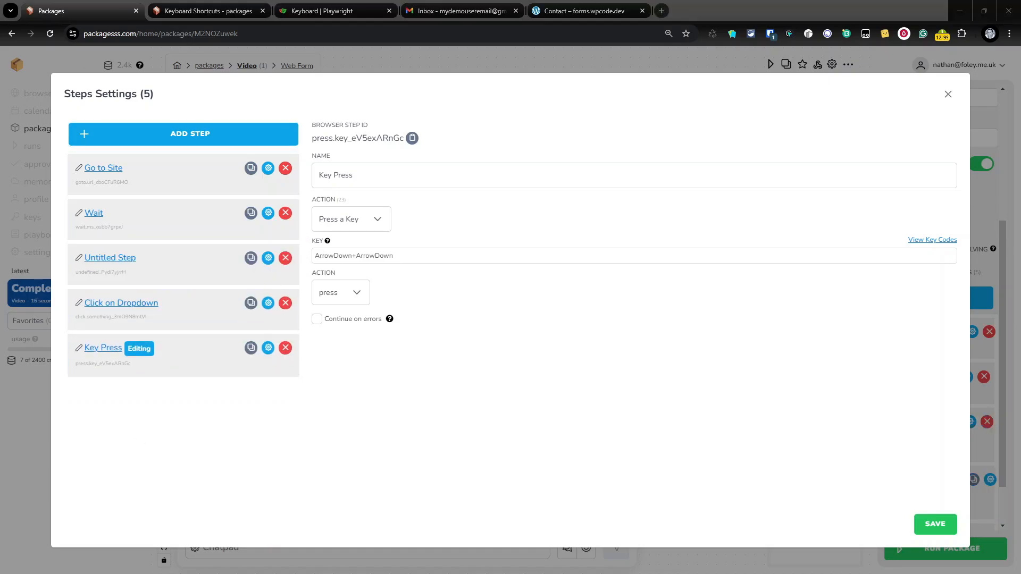
{"action": "left_click", "coordinate": [582, 11]}
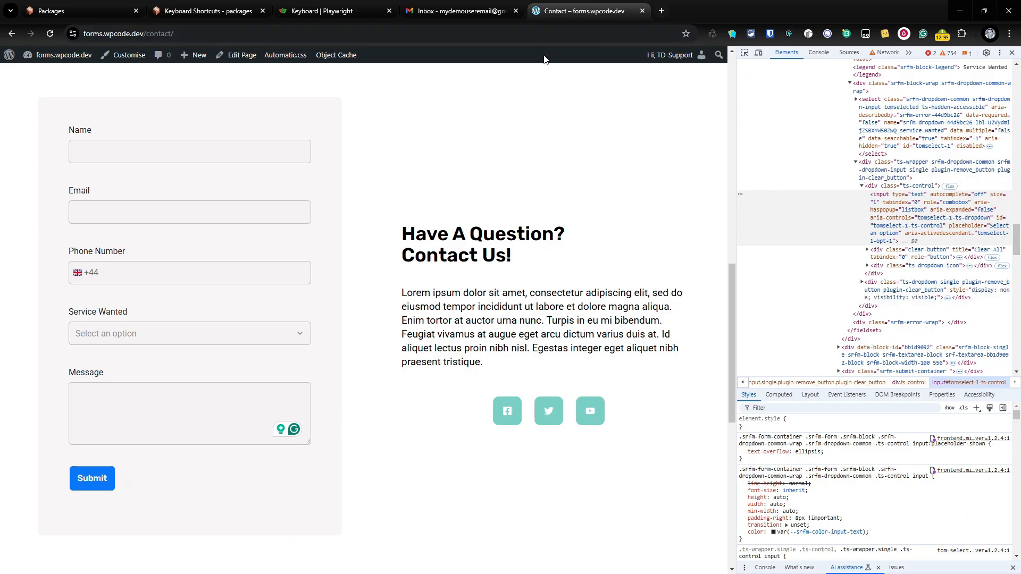
Return to the Packagesss tab showing the Key Press step settings with ArrowDown+ArrowDown
{"action": "left_click", "coordinate": [106, 11]}
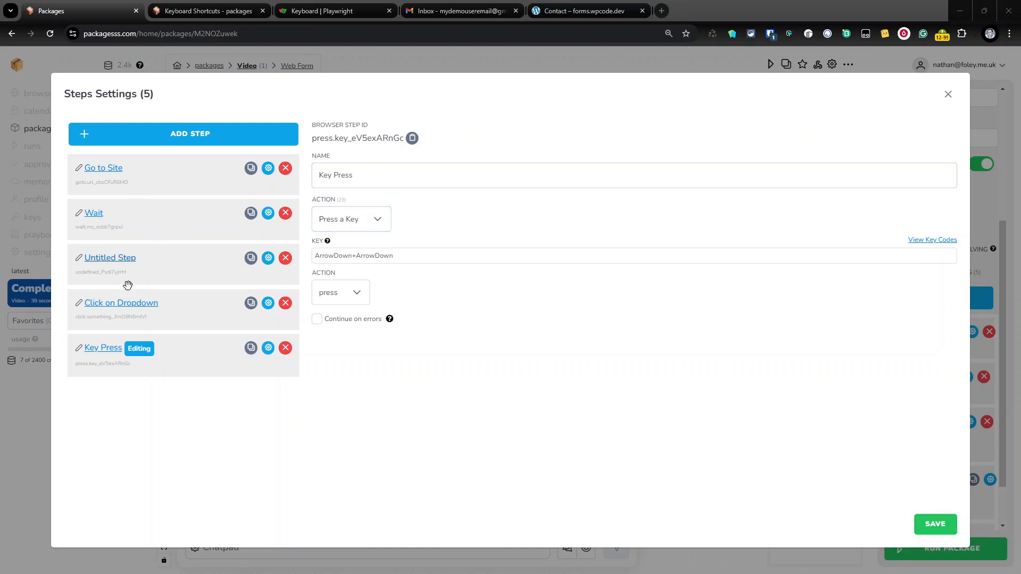
Make the untitled step a 'Fill a field' action targeting the form's name input selector
{"action": "left_click", "coordinate": [113, 258]}
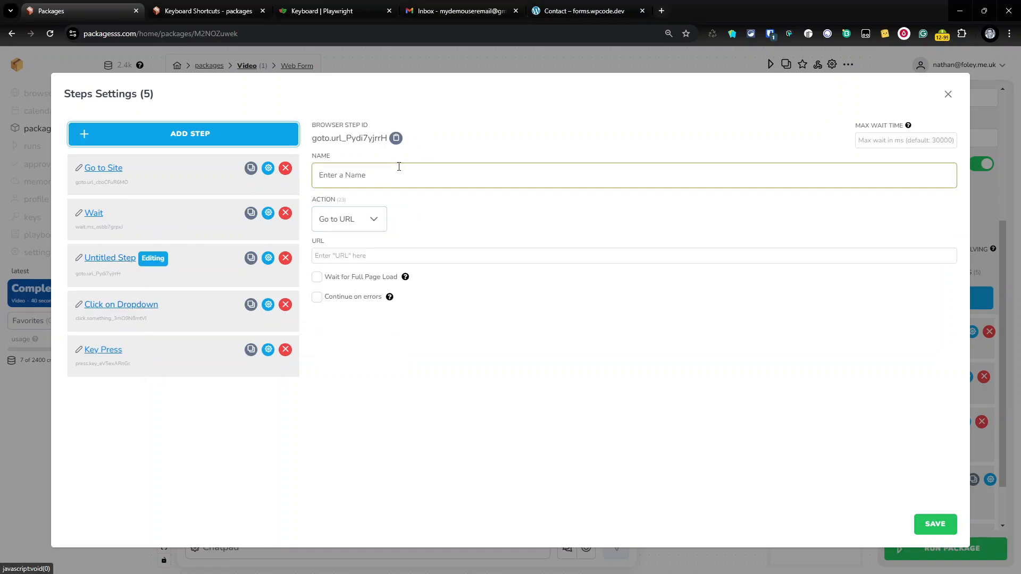
{"action": "left_click", "coordinate": [377, 220]}
{"action": "scroll", "coordinate": [385, 313], "scroll_direction": "down", "scroll_amount": 1}
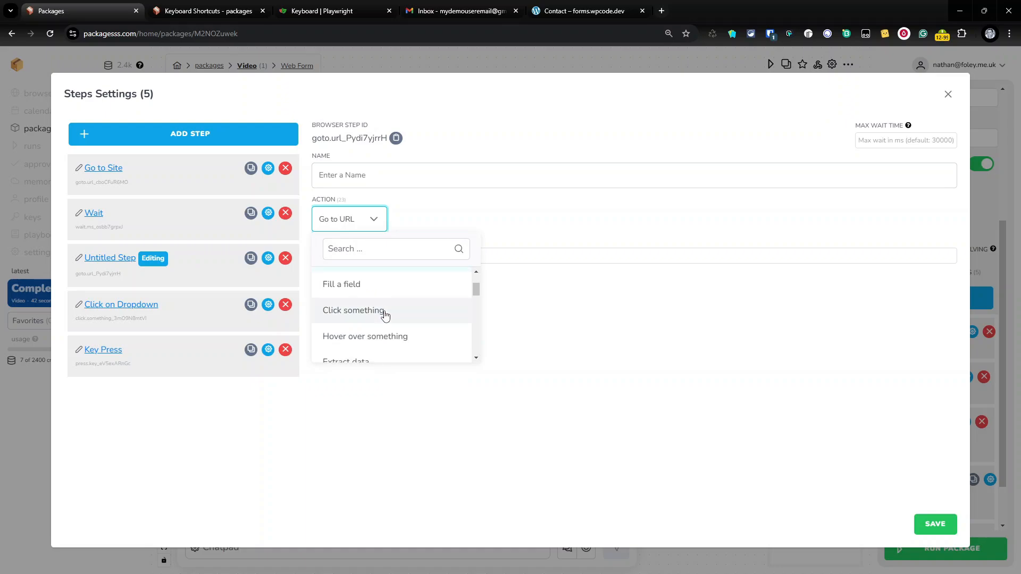
{"action": "scroll", "coordinate": [385, 316], "scroll_direction": "down", "scroll_amount": 1}
{"action": "scroll", "coordinate": [386, 318], "scroll_direction": "down", "scroll_amount": 3}
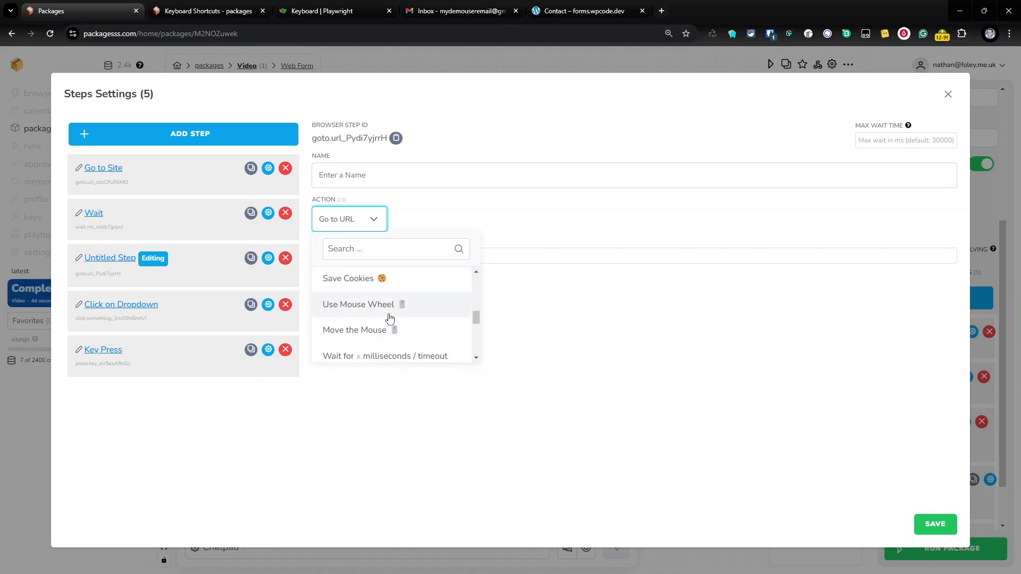
{"action": "scroll", "coordinate": [388, 318], "scroll_direction": "up", "scroll_amount": 4}
{"action": "scroll", "coordinate": [391, 317], "scroll_direction": "up", "scroll_amount": 1}
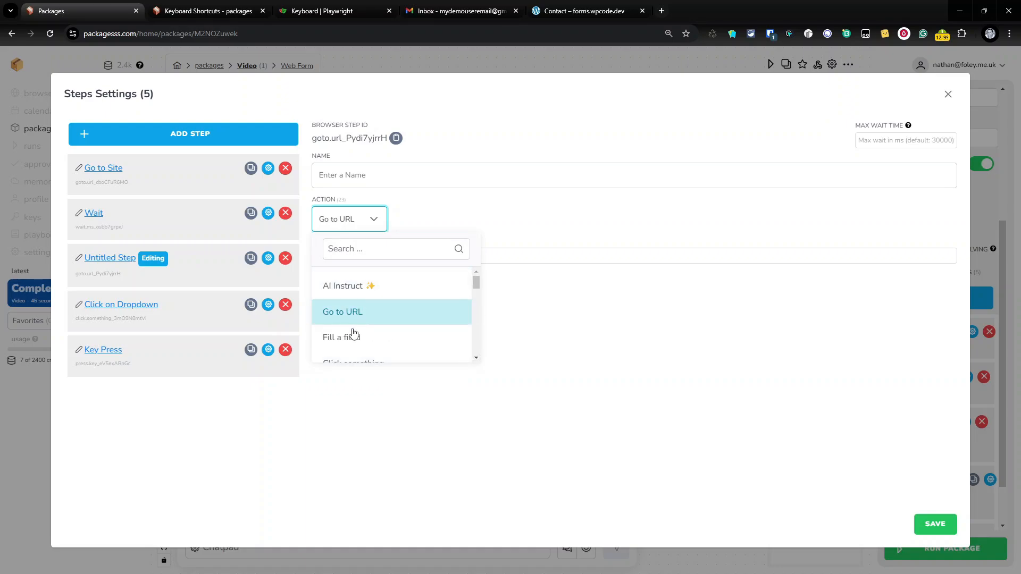
{"action": "left_click", "coordinate": [354, 334]}
{"action": "left_click", "coordinate": [351, 300]}
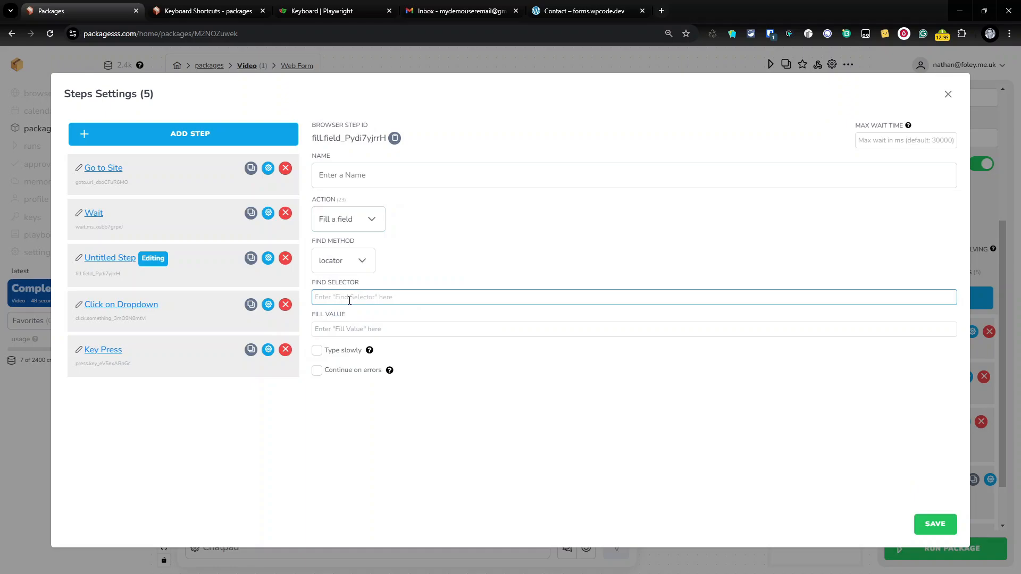
{"action": "type", "text": "#"}
{"action": "type", "text": "#srfm-input-0665c111-lbl-TmFtZQ"}
{"action": "key", "text": "Delete"}
Give it a sample name as the fill value and name the step 'Add Name'
{"action": "left_click", "coordinate": [361, 329]}
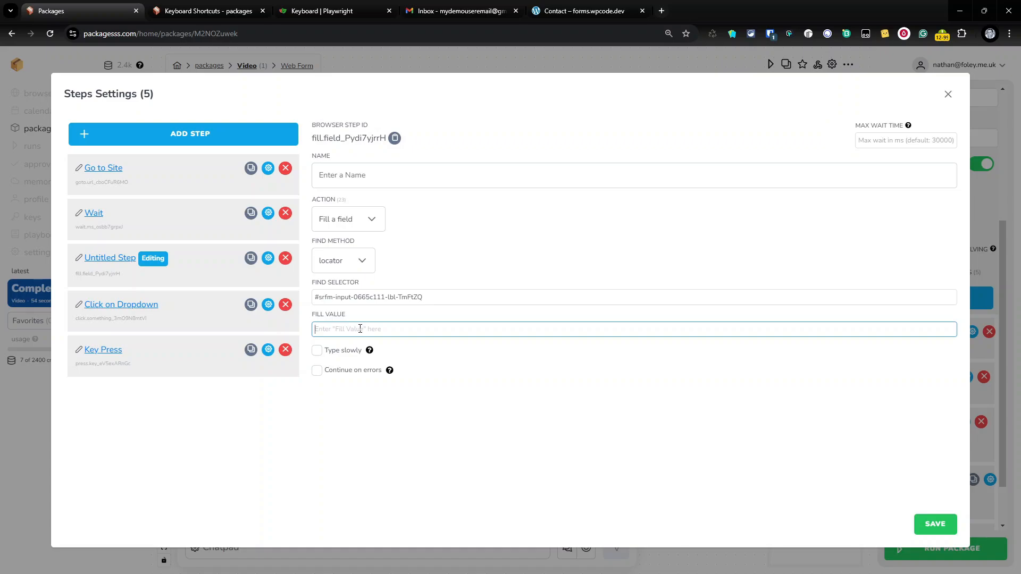
{"action": "type", "text": "John Doe"}
{"action": "left_click", "coordinate": [377, 177]}
{"action": "type", "text": "Add Name"}
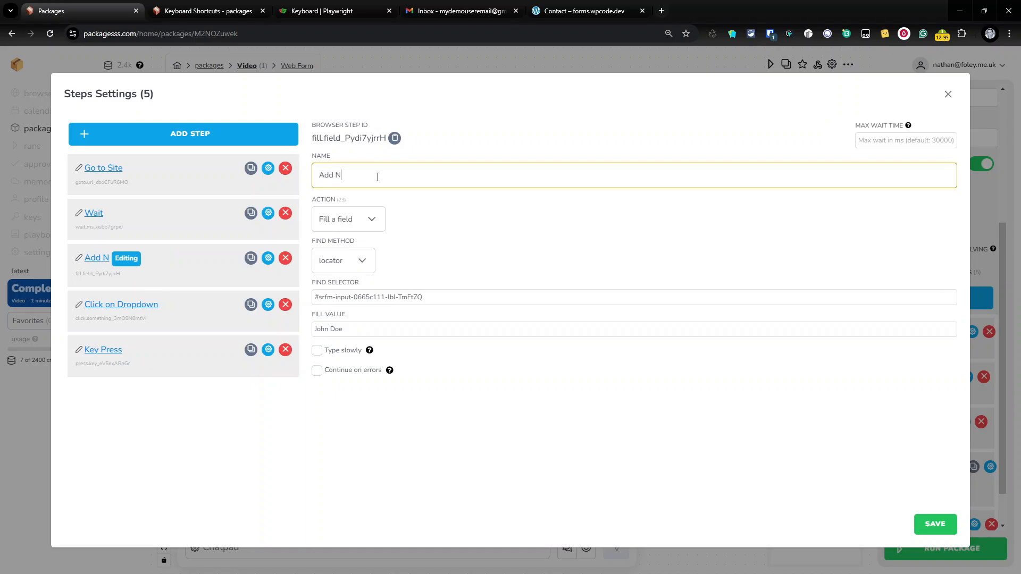
Add another step and move it to fourth place, right after Add Name
{"action": "left_click", "coordinate": [198, 141]}
{"action": "left_click_drag", "start_coordinate": [132, 401], "coordinate": [132, 302]}
{"action": "left_click", "coordinate": [115, 303]}
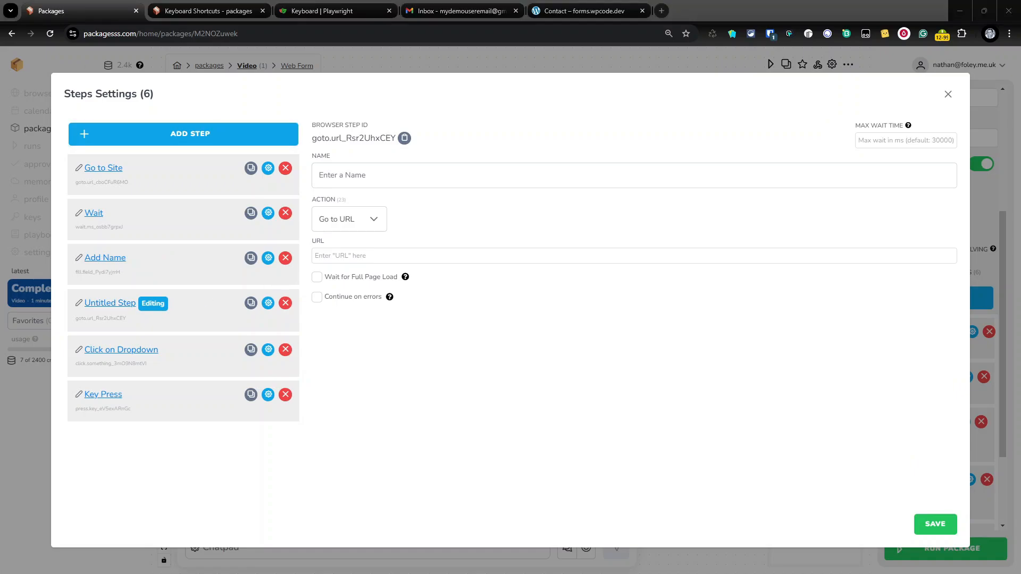
Make step four 'Email Address', filling #srfm-email-b3386c12-lbl-RW1haWw with a sample e-mail address
{"action": "left_click", "coordinate": [350, 222]}
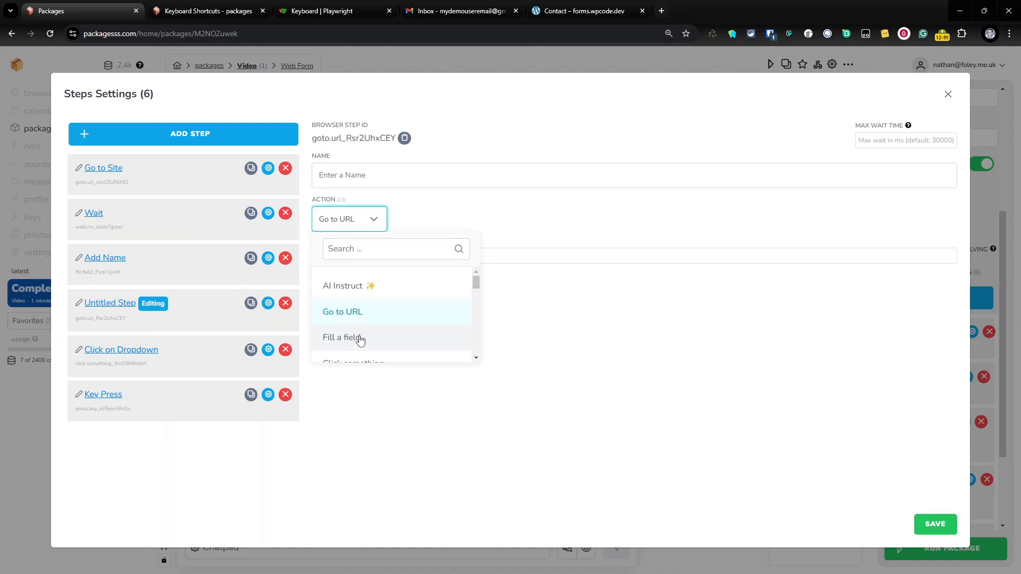
{"action": "left_click", "coordinate": [364, 334]}
{"action": "left_click", "coordinate": [365, 297]}
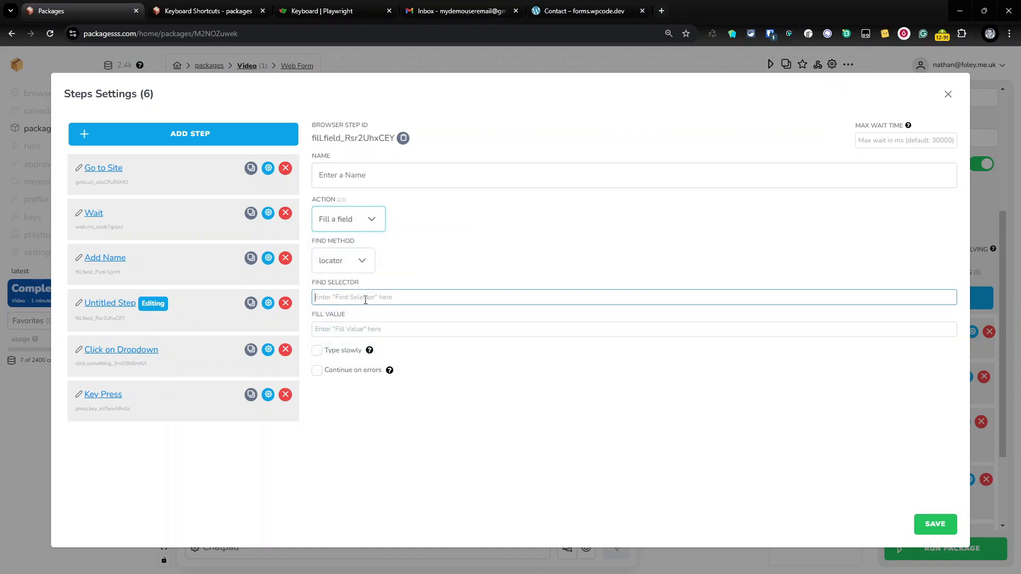
{"action": "type", "text": "#srfm-email-b3386c12-lbl-RW1haWw"}
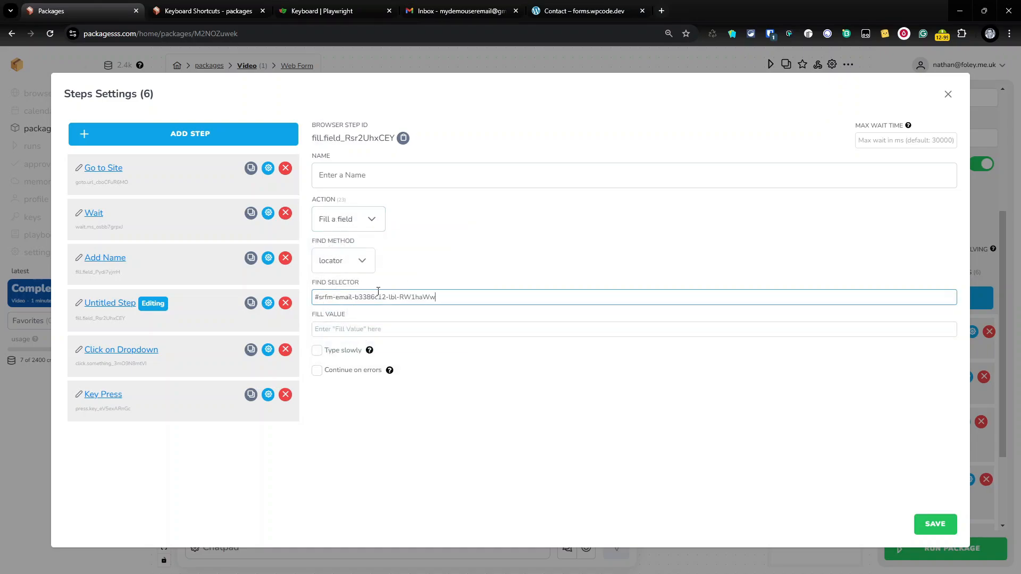
{"action": "left_click", "coordinate": [354, 330]}
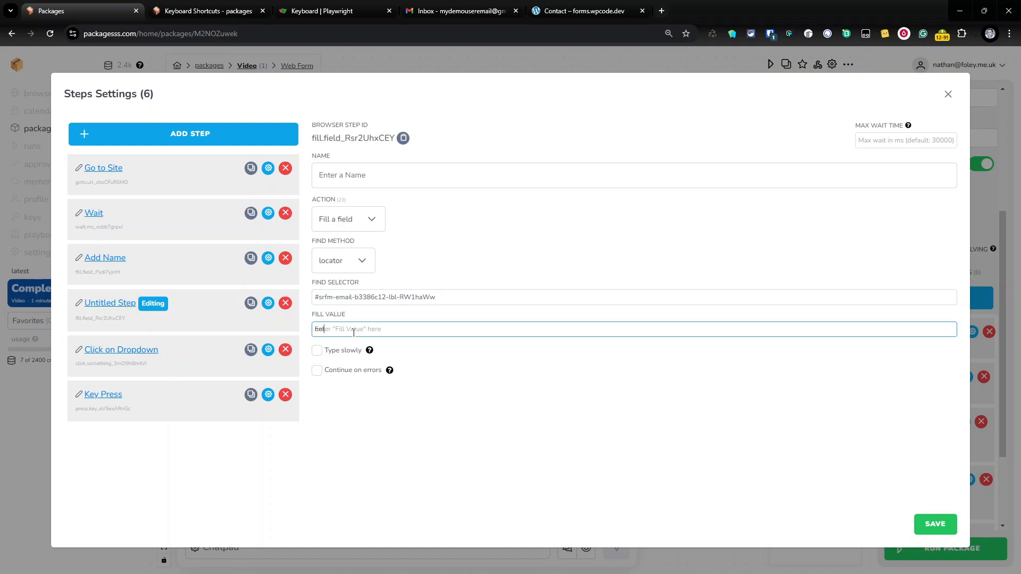
{"action": "left_click", "coordinate": [361, 171]}
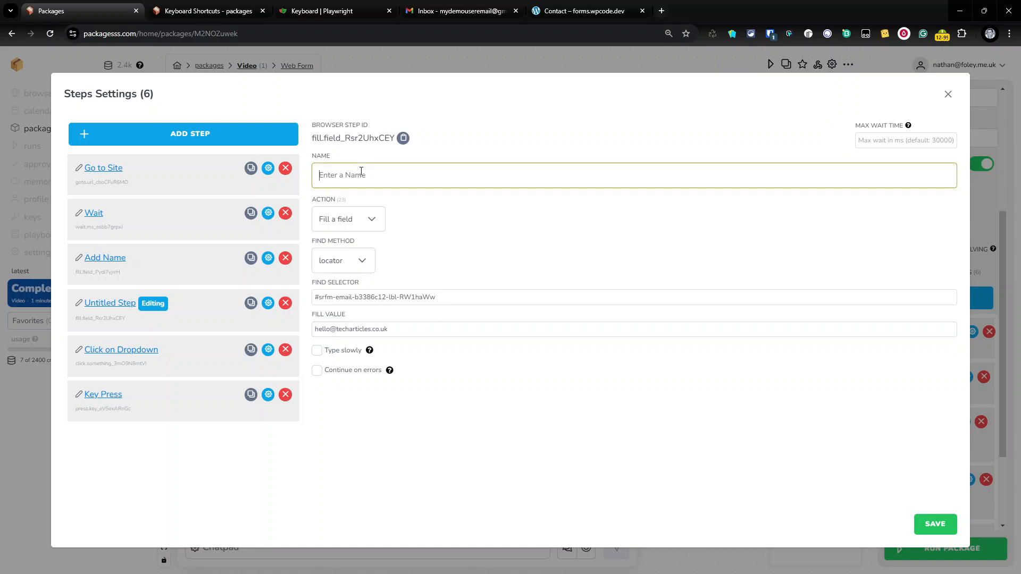
{"action": "type", "text": "Email Address"}
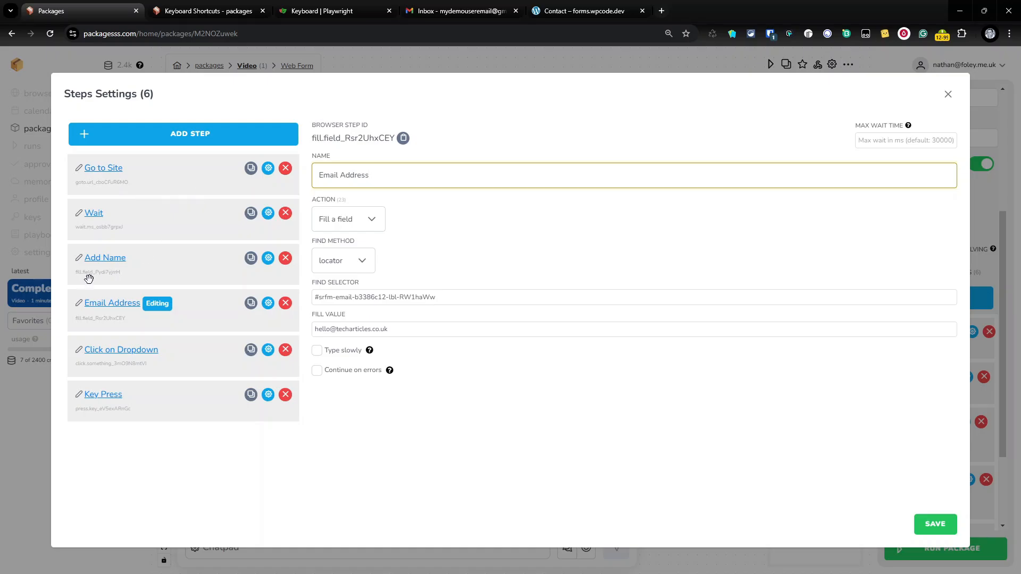
Look at the contact form's Message box, then return to the step settings
{"action": "key", "text": "ctrl+5"}
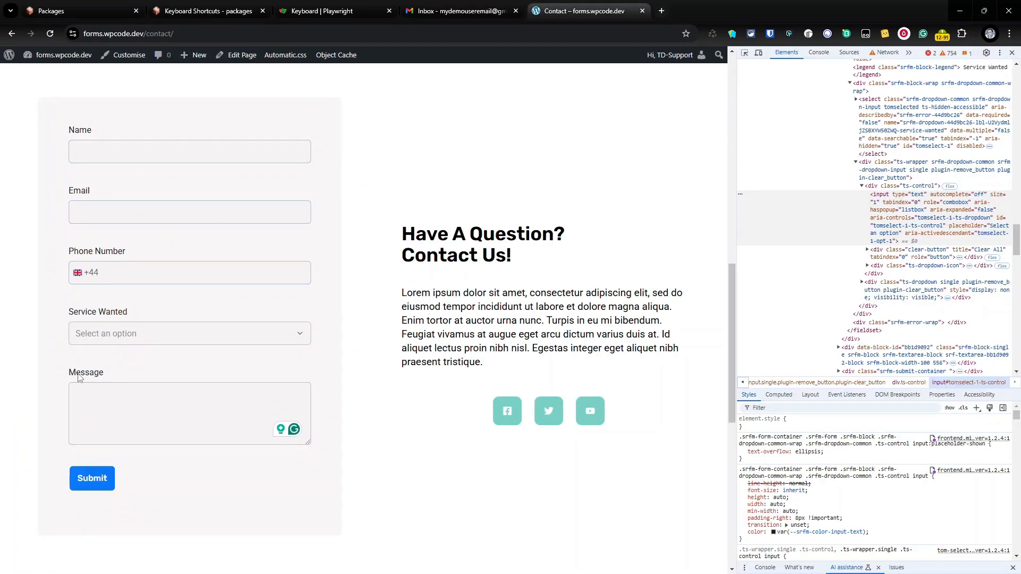
{"action": "left_click", "coordinate": [145, 408]}
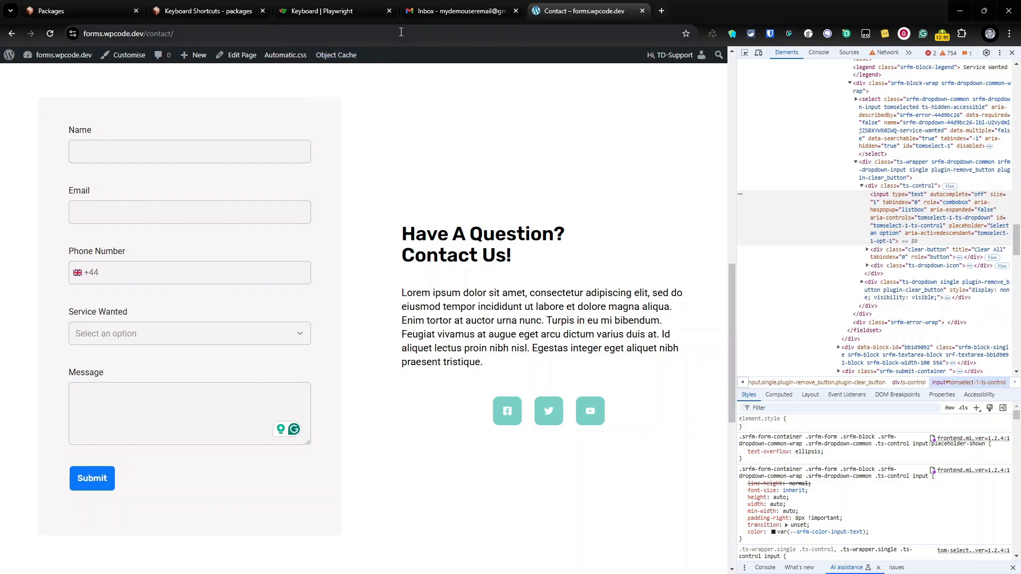
{"action": "left_click", "coordinate": [91, 7]}
Add a seventh step and name it 'Enter Message'
{"action": "left_click", "coordinate": [319, 446]}
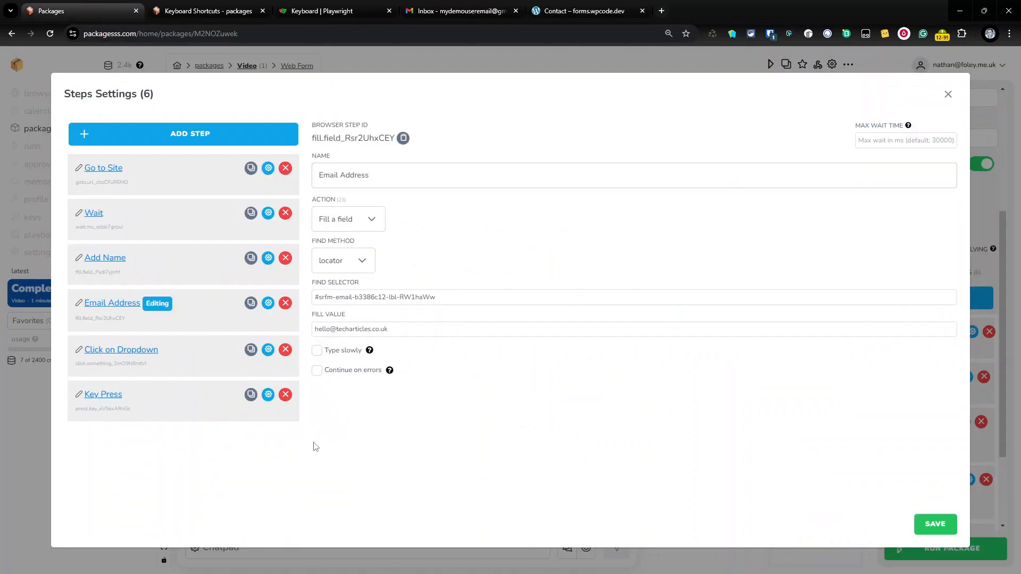
{"action": "left_click", "coordinate": [190, 137]}
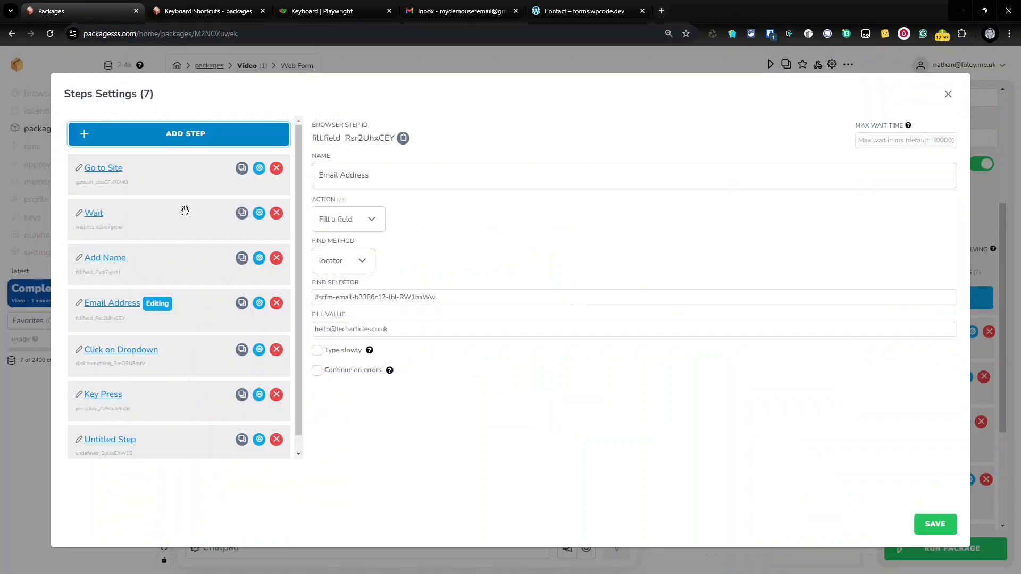
{"action": "left_click", "coordinate": [372, 178]}
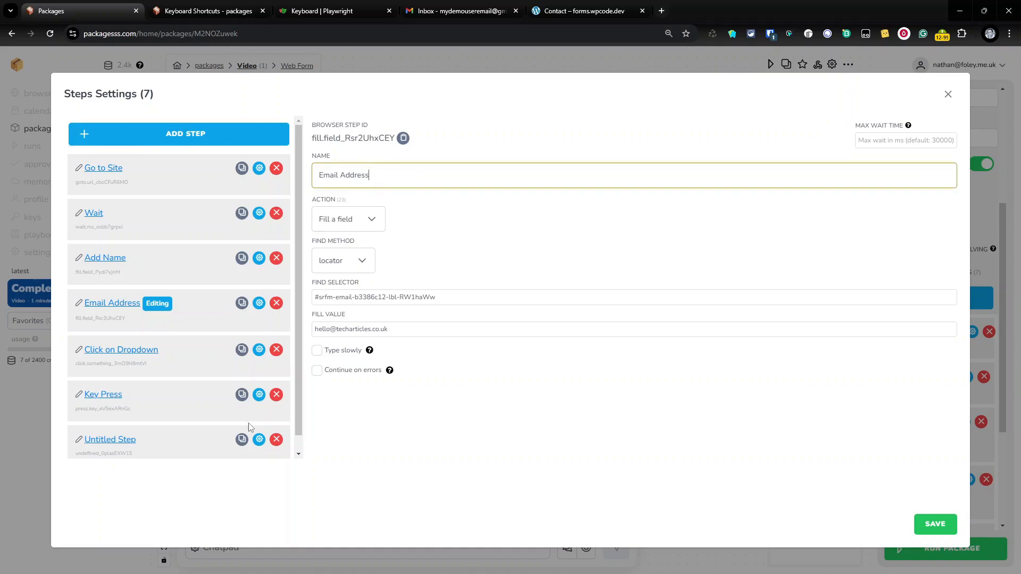
{"action": "left_click", "coordinate": [124, 445]}
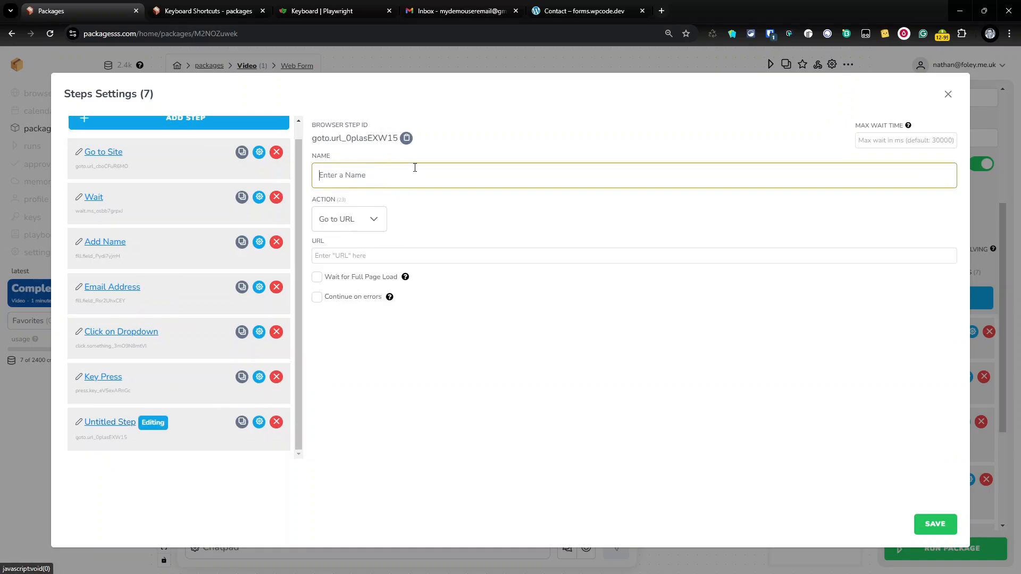
{"action": "type", "text": "E"}
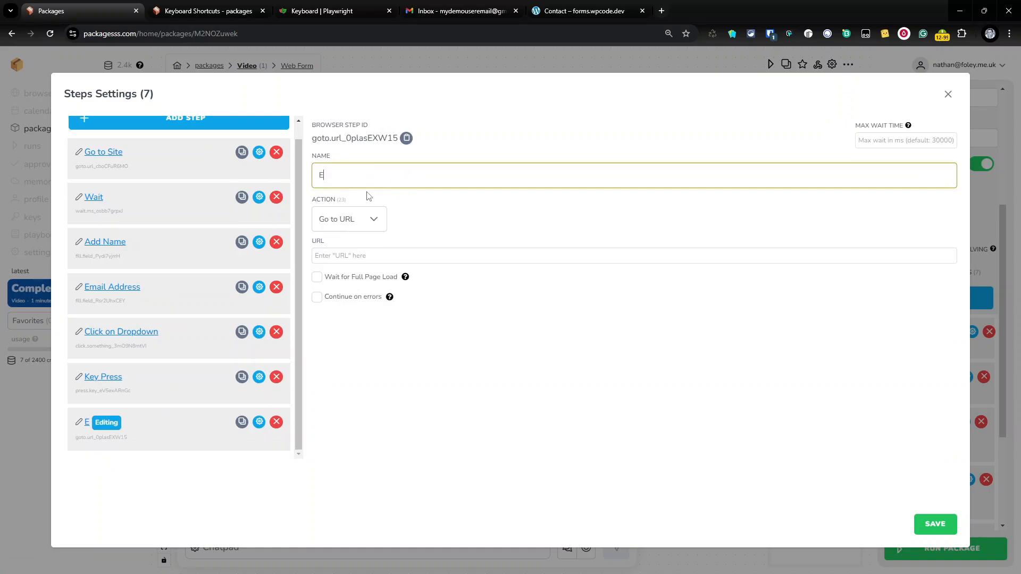
{"action": "type", "text": "nter "}
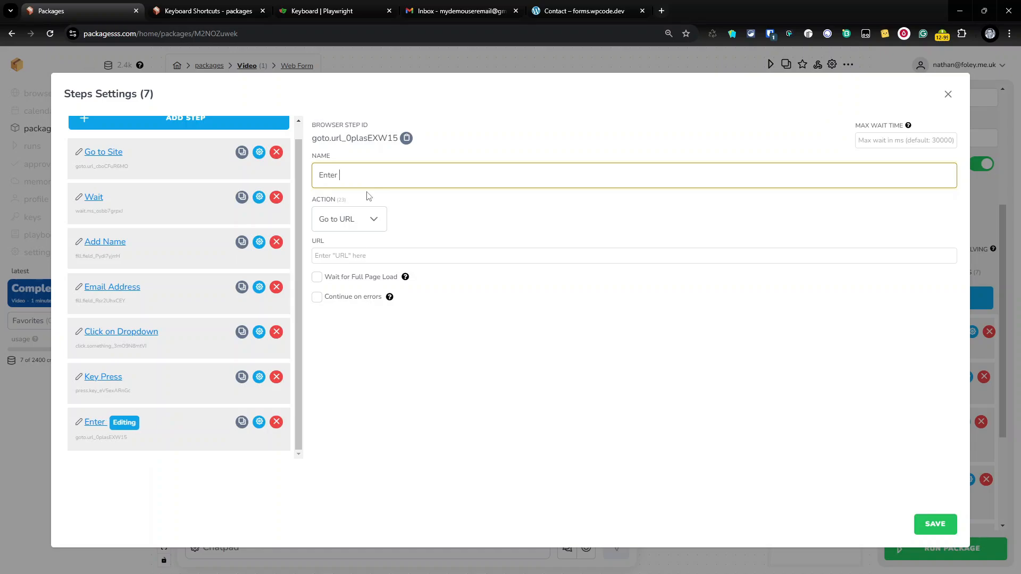
{"action": "type", "text": "Message"}
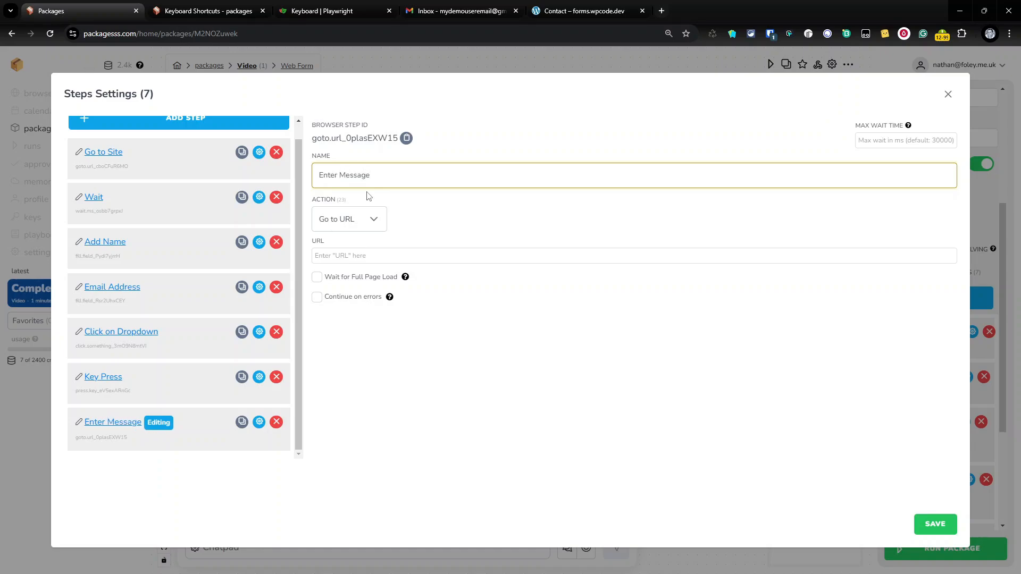
Make Enter Message fill the message textarea with 'This is an automatic Form Test please ignore', then add an eighth step
{"action": "left_click", "coordinate": [370, 220]}
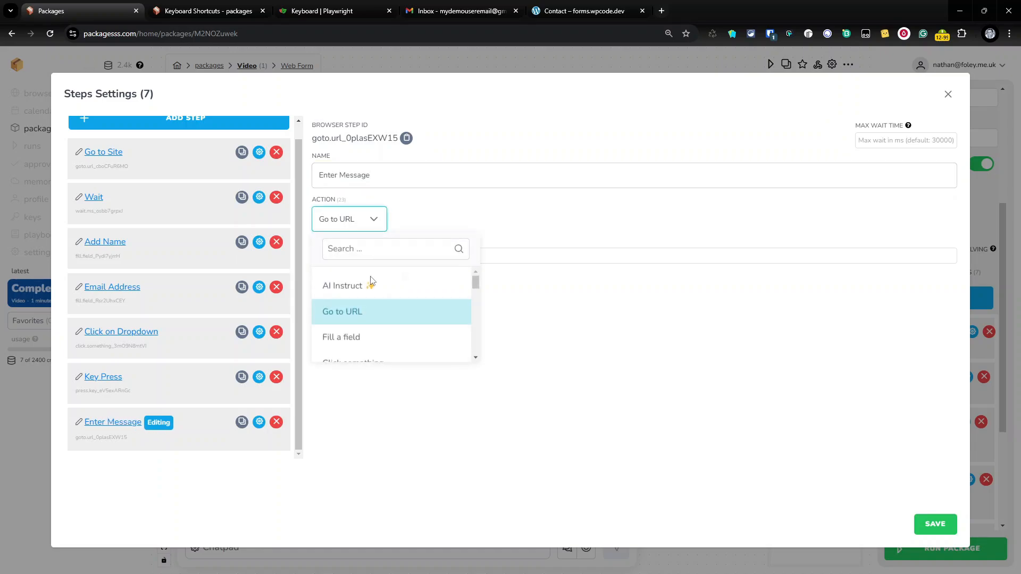
{"action": "left_click", "coordinate": [372, 336]}
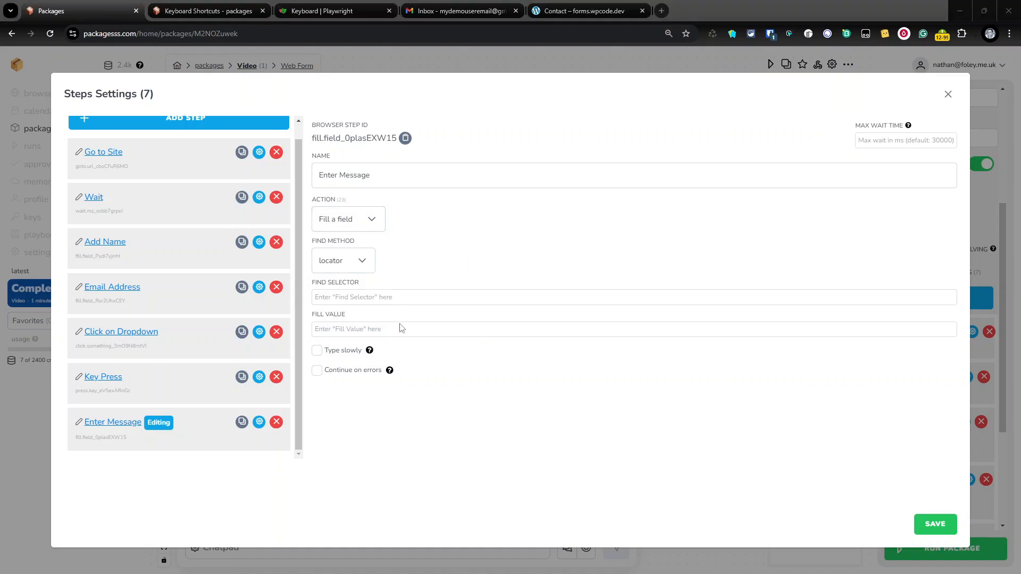
{"action": "left_click", "coordinate": [355, 299]}
{"action": "type", "text": "#srfm-textarea-bb1d9092-lbl-TWVzc2FnZQ"}
{"action": "key", "text": "Tab"}
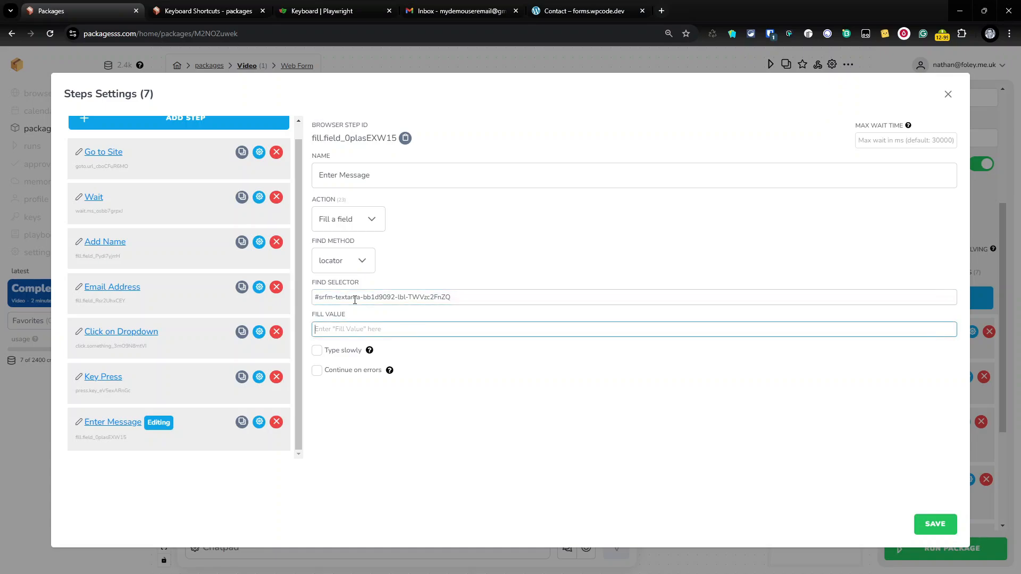
{"action": "type", "text": "This is an automatic Form Test please ignore"}
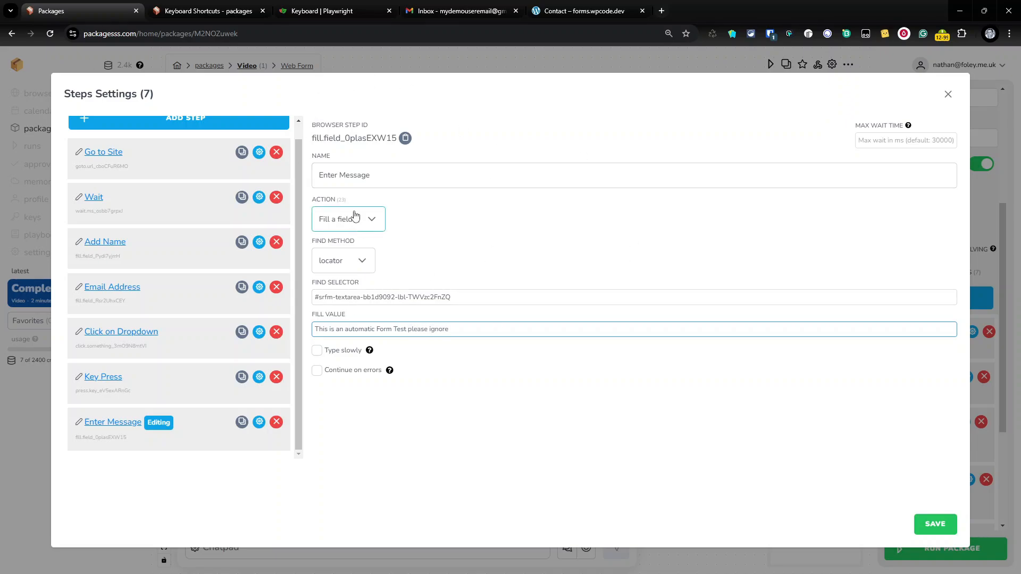
{"action": "left_click", "coordinate": [203, 128]}
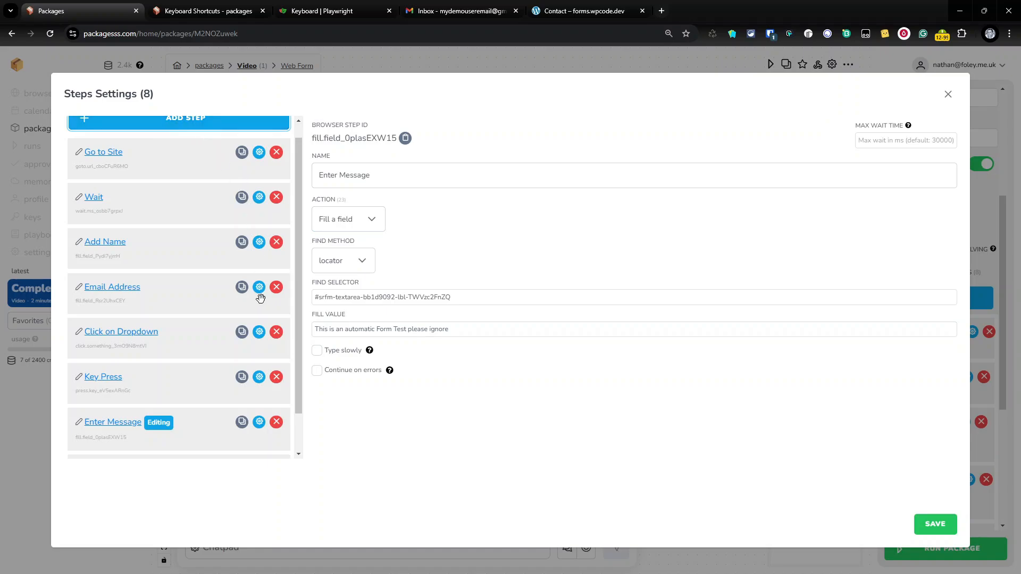
Name the eighth step 'Submit Form' and set its action to Click something
{"action": "scroll", "coordinate": [141, 373], "scroll_direction": "down", "scroll_amount": 1}
{"action": "left_click", "coordinate": [105, 438]}
{"action": "left_click", "coordinate": [109, 423]}
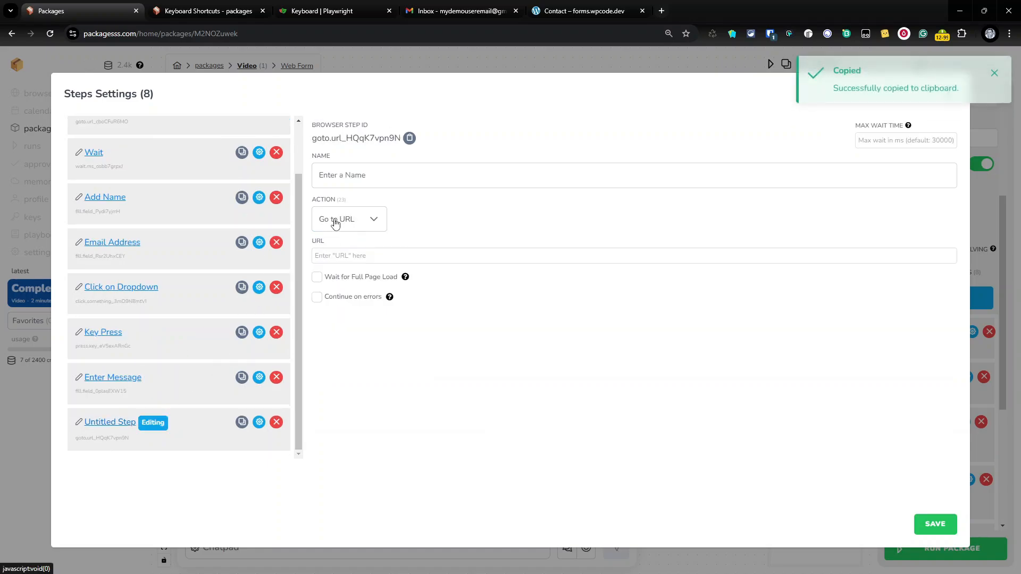
{"action": "left_click", "coordinate": [347, 179]}
{"action": "type", "text": "Su"}
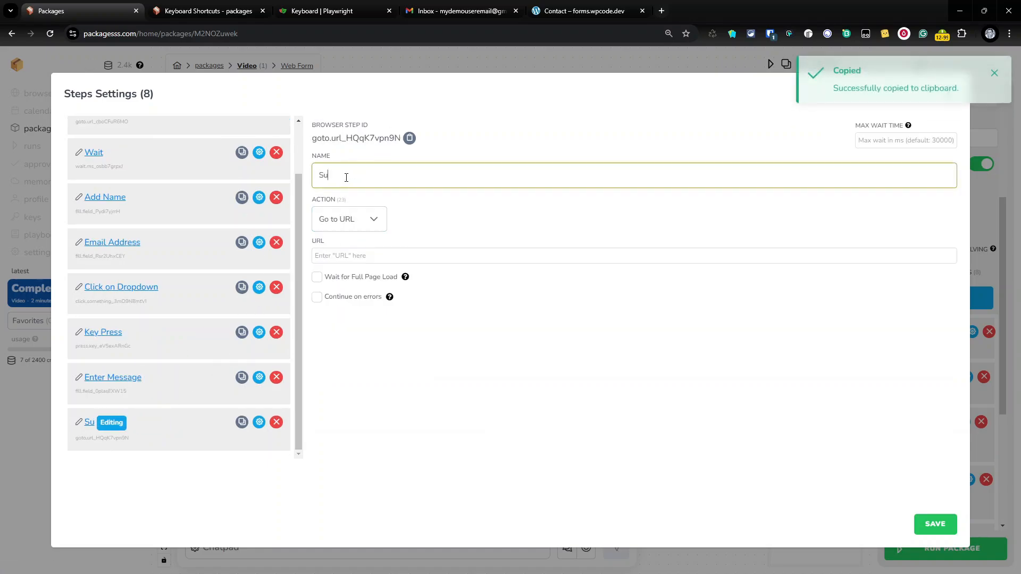
{"action": "type", "text": "bmit Form"}
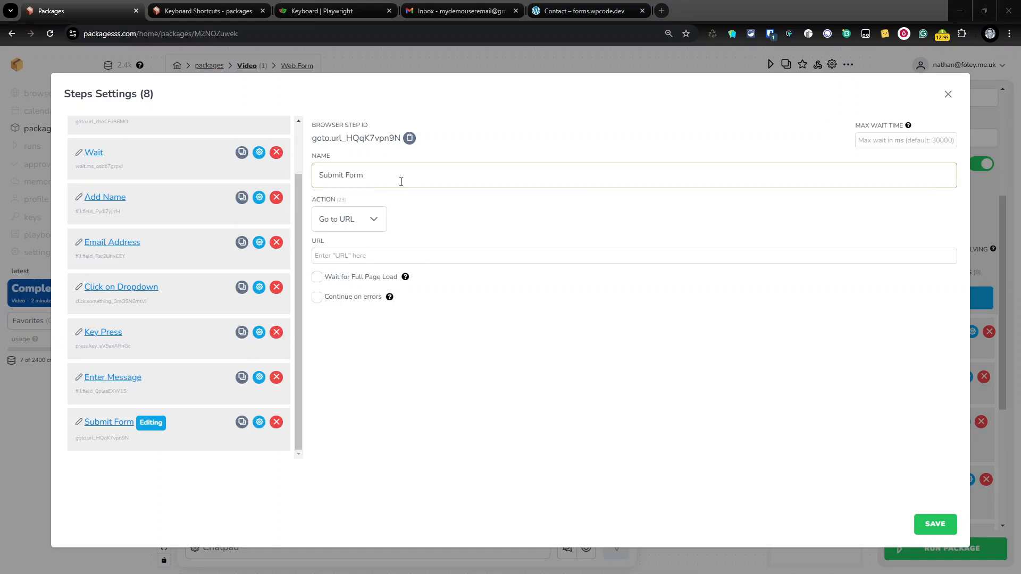
{"action": "left_click", "coordinate": [351, 219]}
{"action": "scroll", "coordinate": [375, 338], "scroll_direction": "down", "scroll_amount": 2}
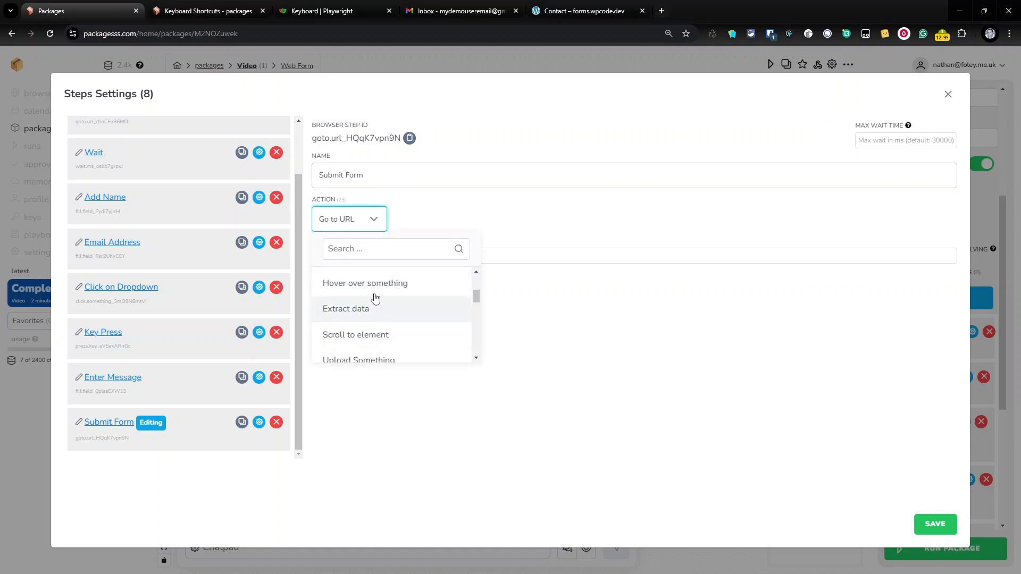
{"action": "scroll", "coordinate": [376, 298], "scroll_direction": "up", "scroll_amount": 2}
{"action": "left_click", "coordinate": [376, 308]}
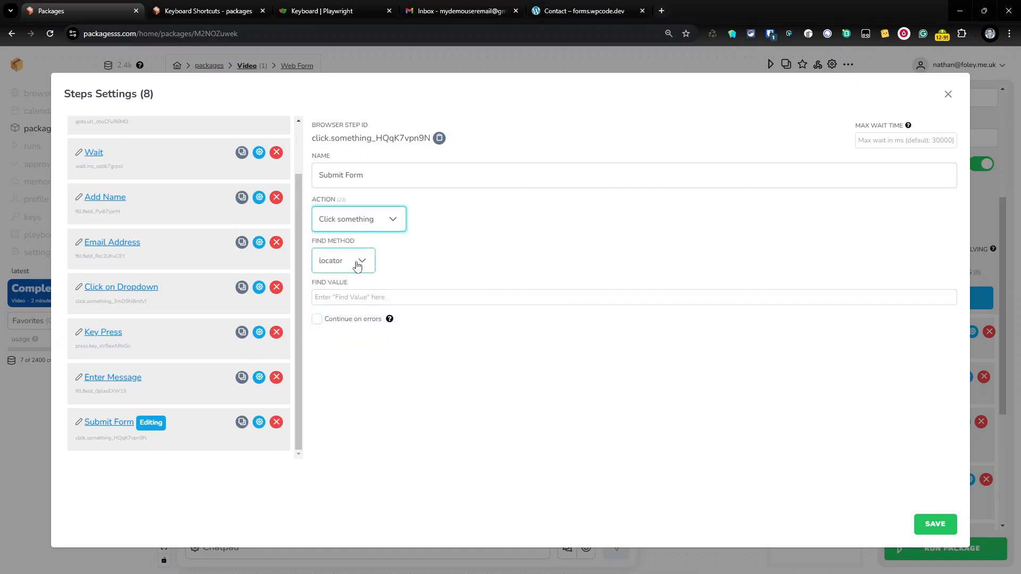
{"action": "left_click", "coordinate": [396, 298]}
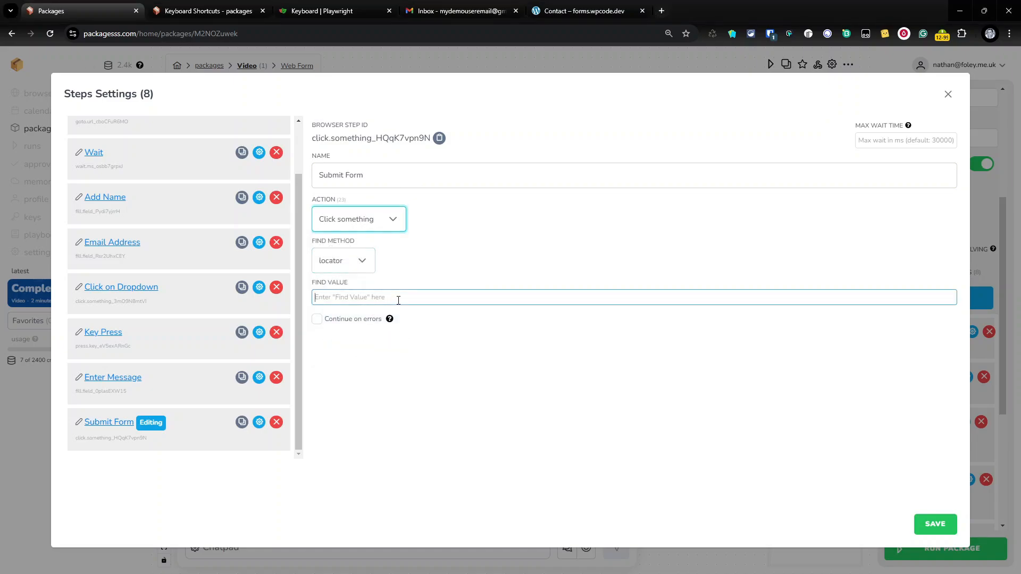
Inspect the contact form's Submit button to find its id srfm-submit-btn, then return to Packagesss
{"action": "left_click", "coordinate": [591, 12]}
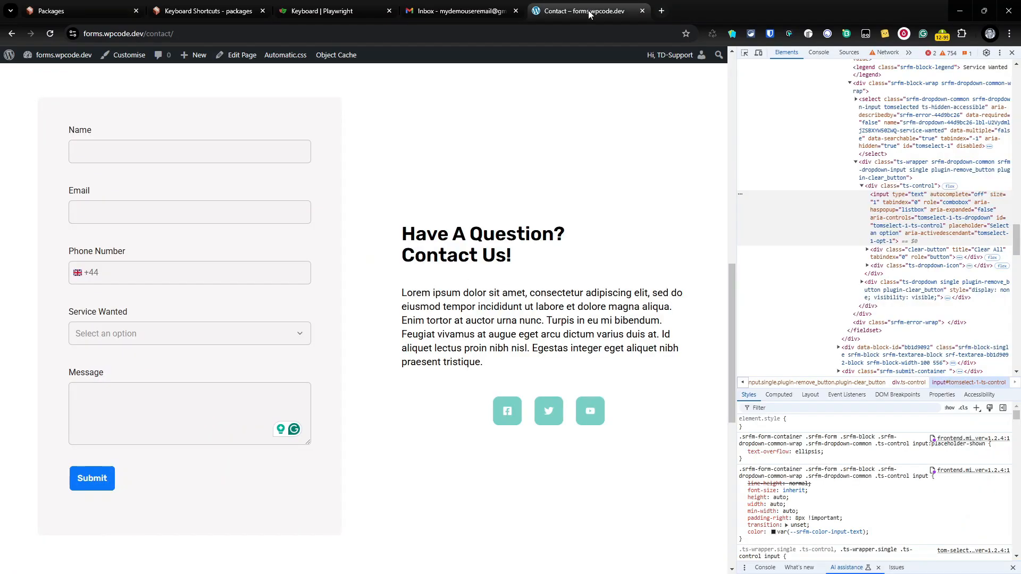
{"action": "right_click", "coordinate": [98, 479]}
{"action": "left_click", "coordinate": [139, 462]}
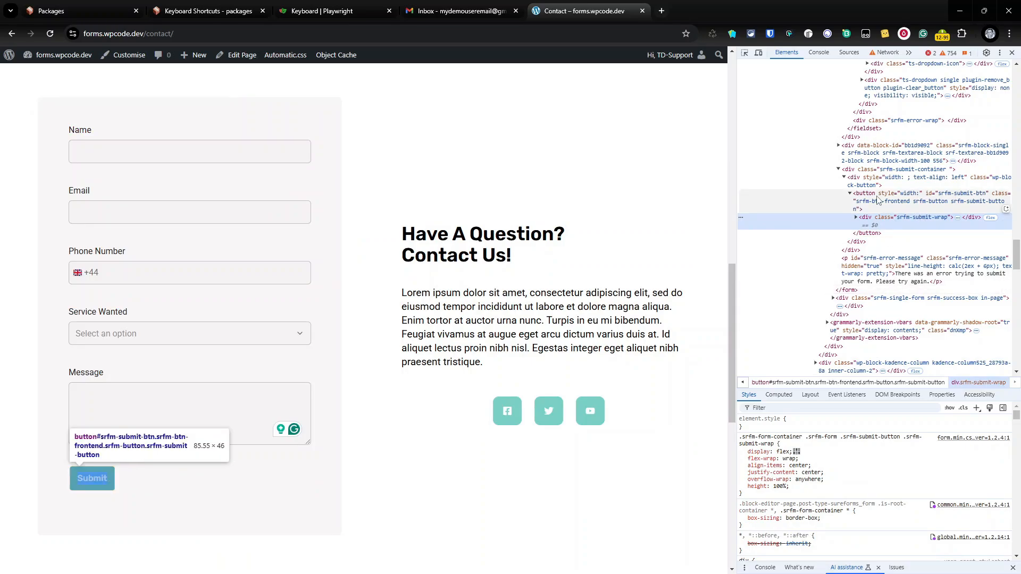
{"action": "left_click", "coordinate": [956, 196]}
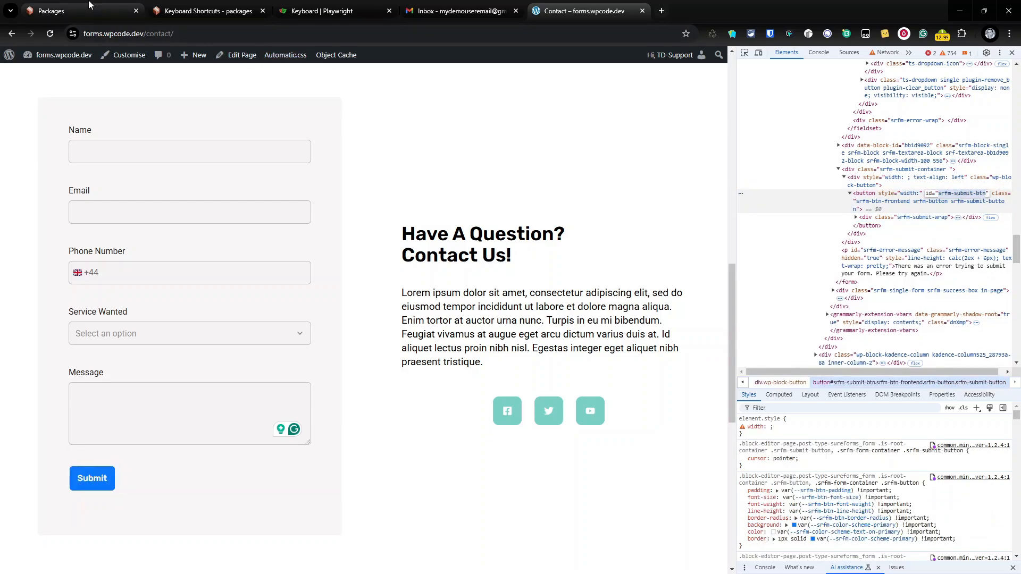
{"action": "left_click", "coordinate": [74, 11]}
Set the Submit Form step's Find Value to #srfm-submit-btn and save the step
{"action": "type", "text": "#"}
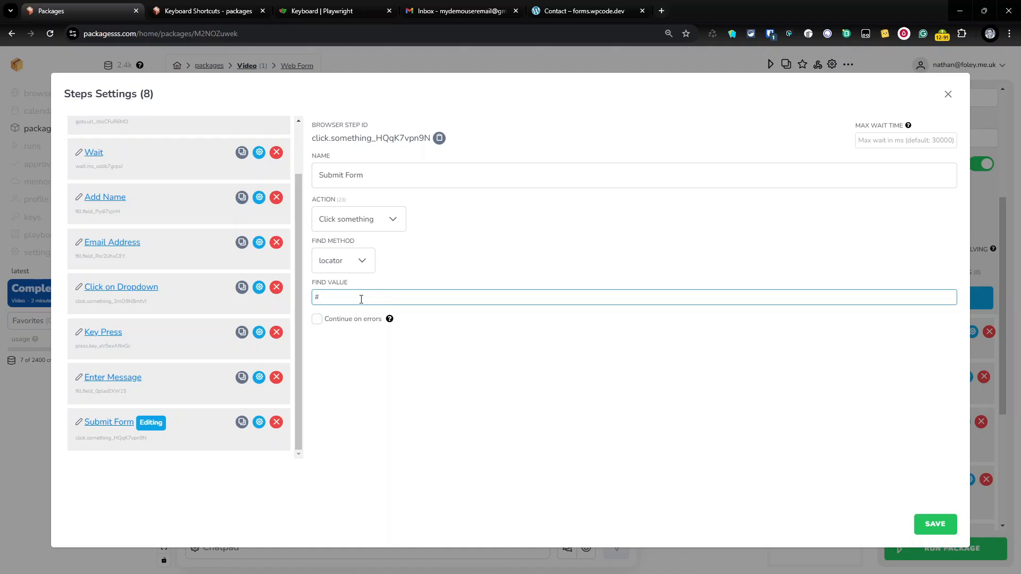
{"action": "key", "text": "ctrl+v"}
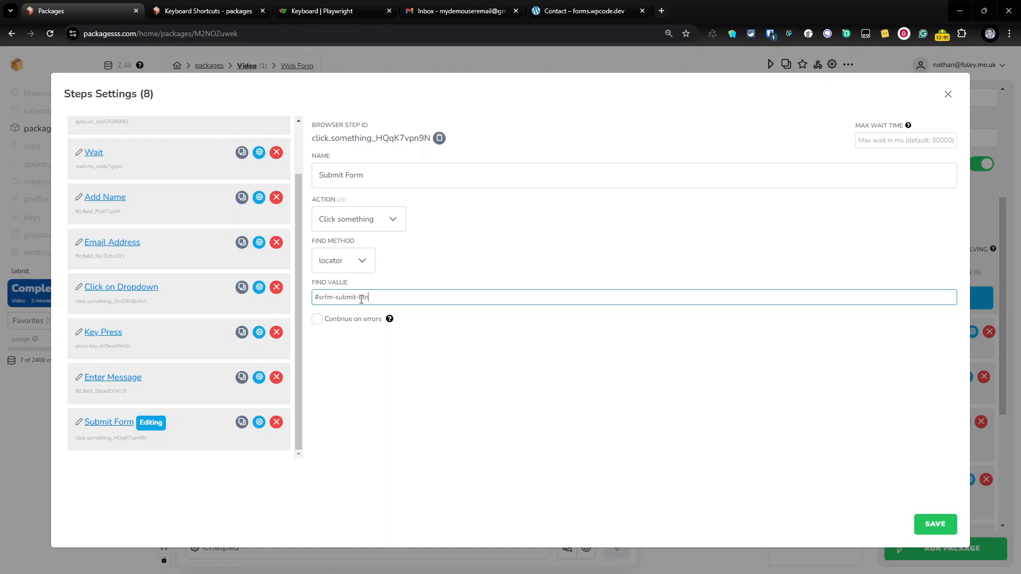
{"action": "left_click", "coordinate": [935, 524]}
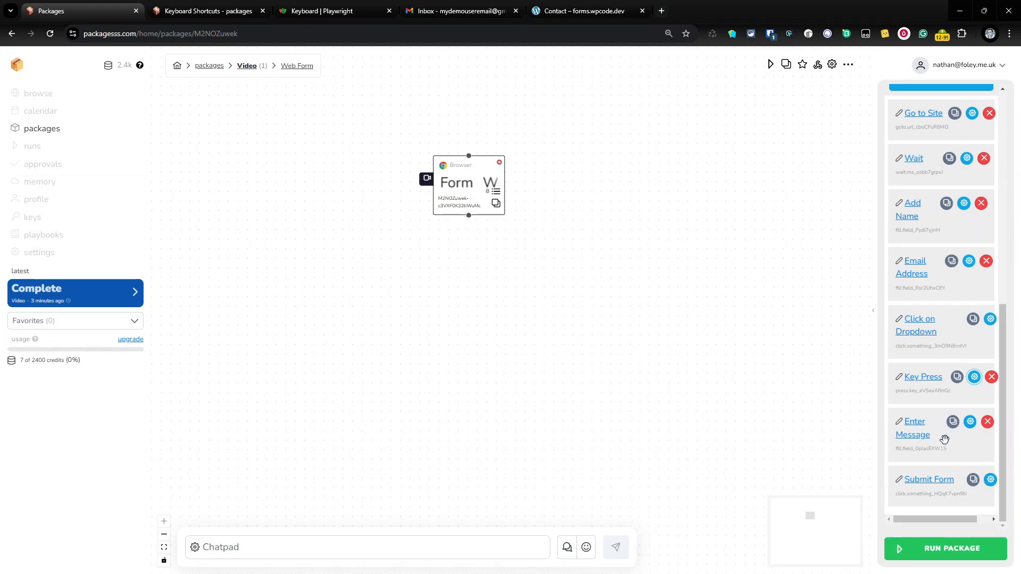
Check the Gmail inbox, then run the package now from Packagesss
{"action": "left_click", "coordinate": [468, 11]}
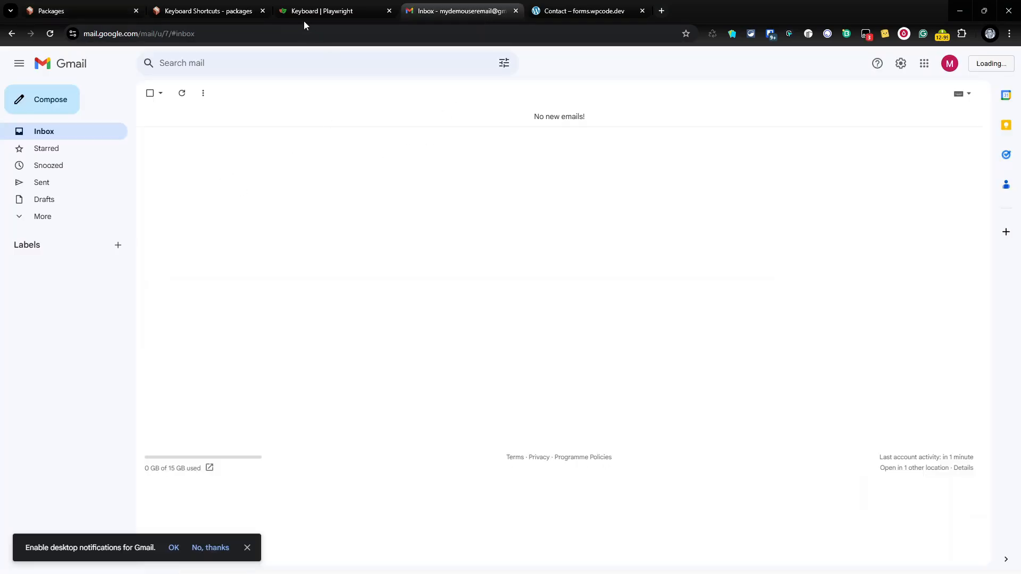
{"action": "left_click", "coordinate": [80, 11]}
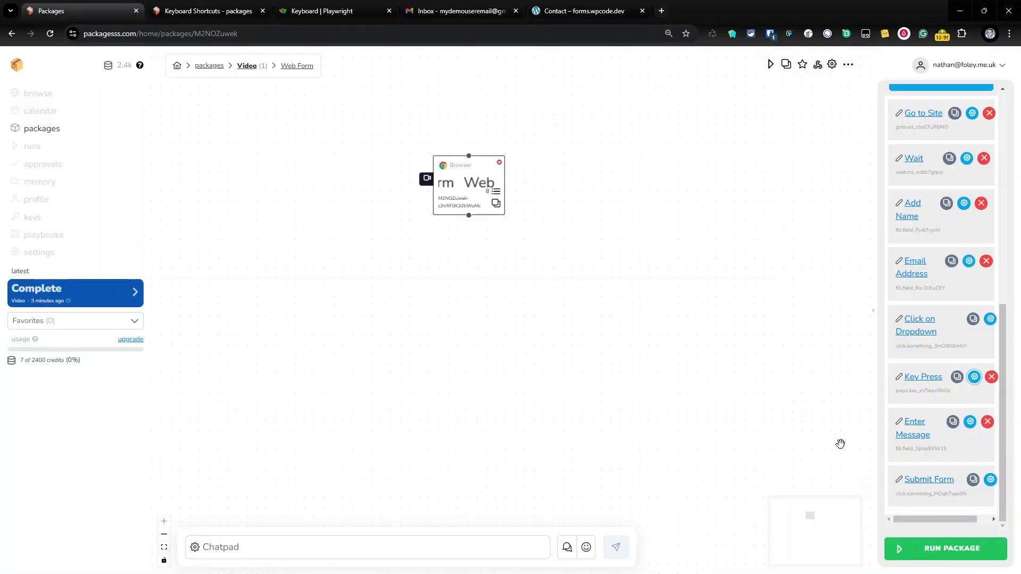
{"action": "left_click", "coordinate": [952, 548]}
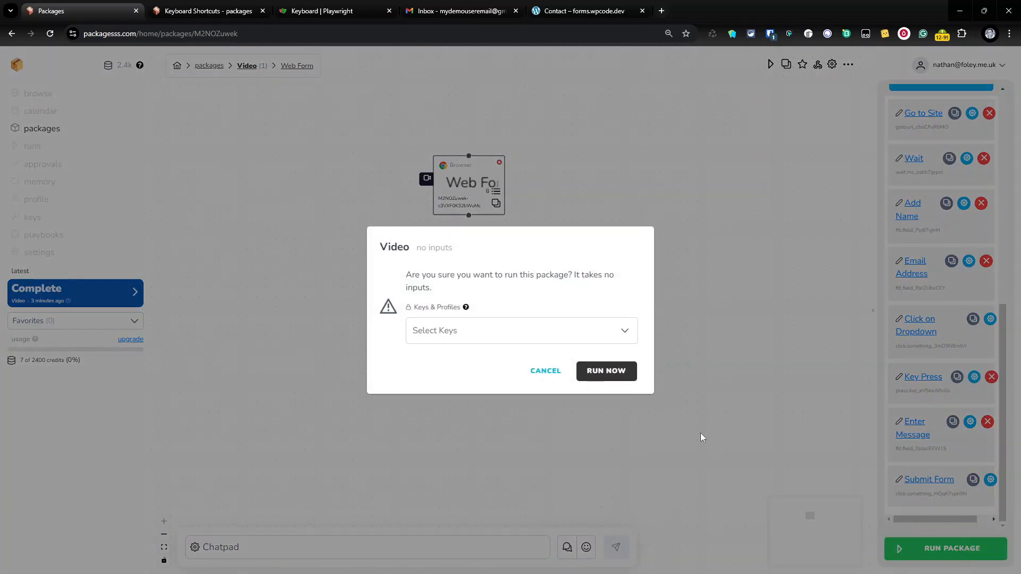
{"action": "left_click", "coordinate": [609, 371]}
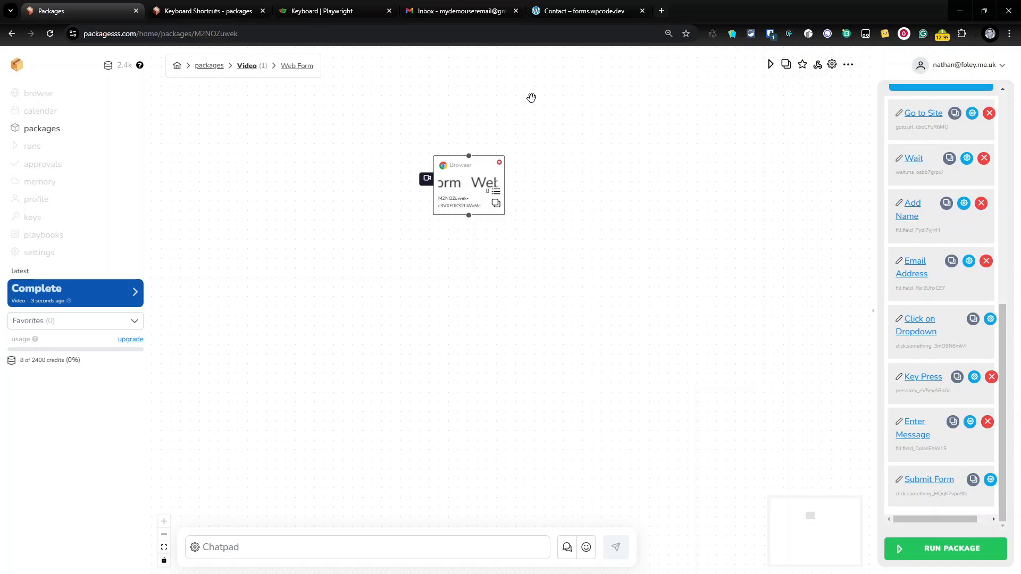
Open the 'New Form Submission - Contact Form' email in the Gmail inbox
{"action": "left_click", "coordinate": [477, 15]}
{"action": "left_click", "coordinate": [420, 115]}
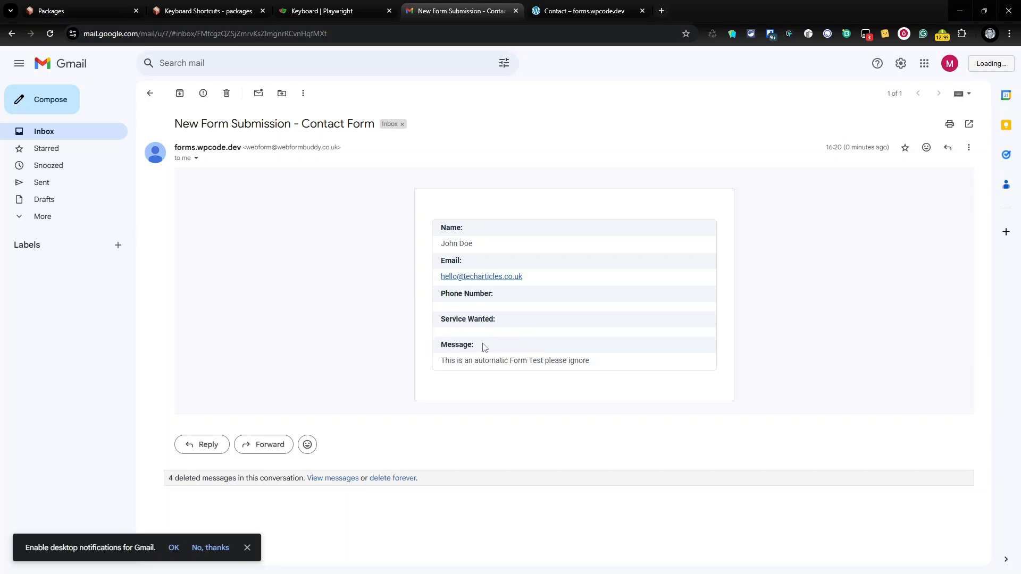
On the contact form, choose Decorating for Service Wanted, then return to the package editor
{"action": "left_click", "coordinate": [526, 5]}
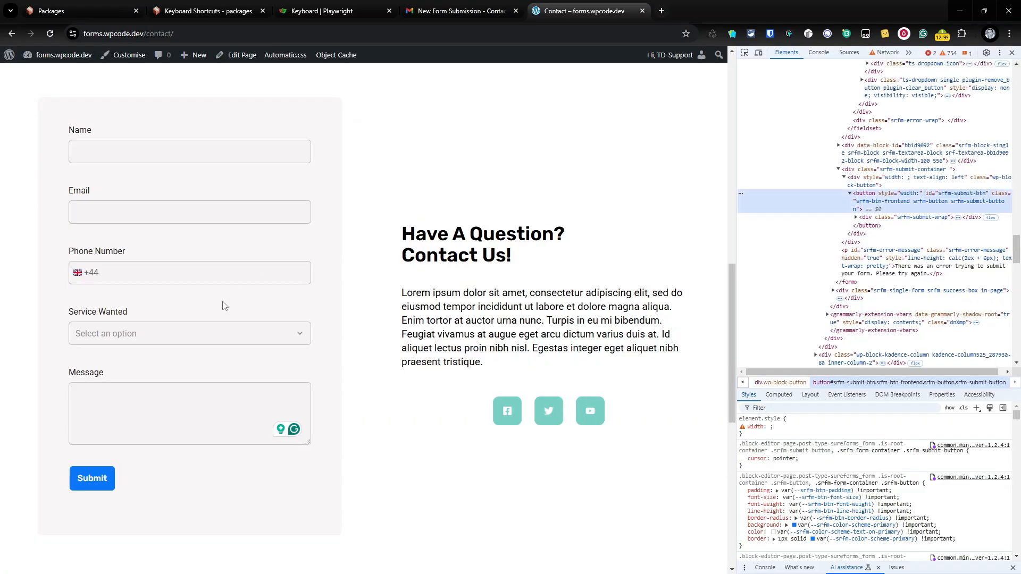
{"action": "left_click", "coordinate": [179, 334]}
{"action": "key", "text": "Down"}
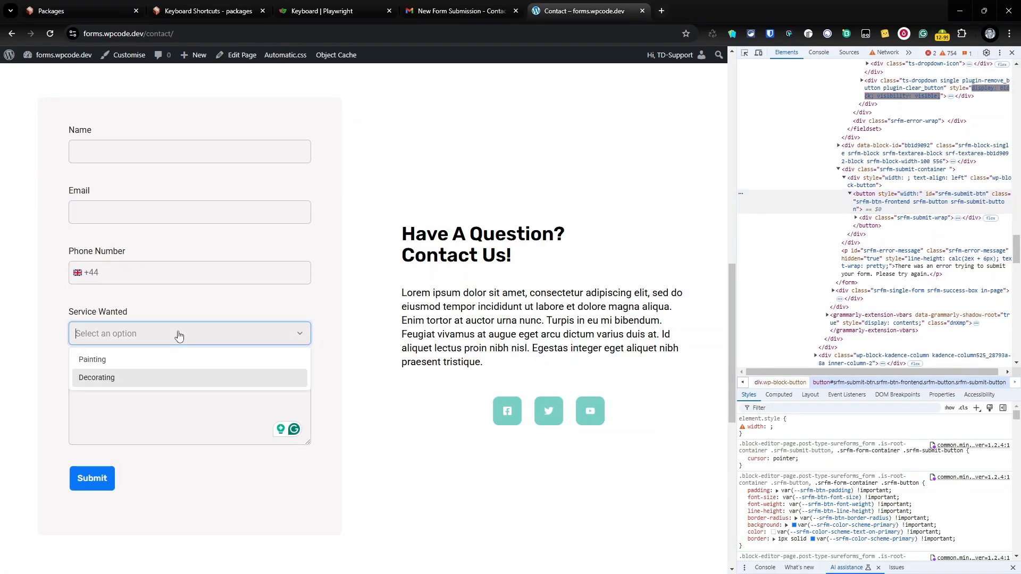
{"action": "key", "text": "Return"}
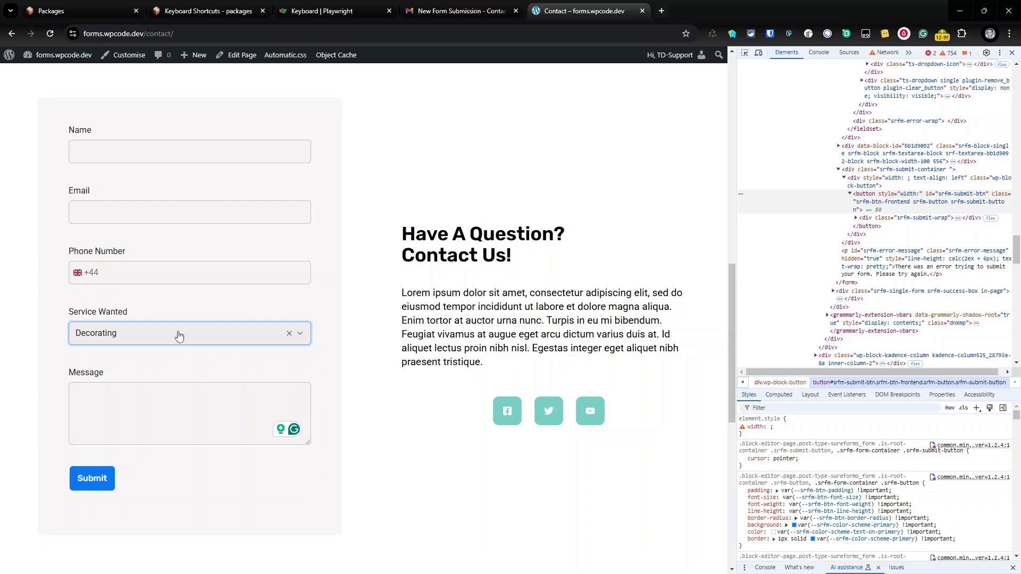
{"action": "left_click", "coordinate": [80, 11]}
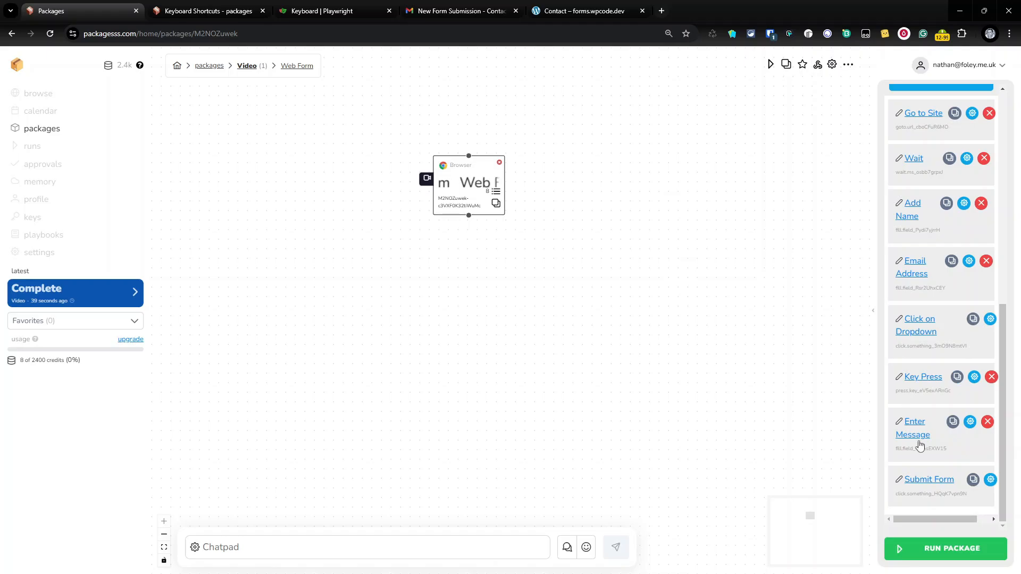
Copy the Click on Dropdown step's ID and add an Untitled Step right after it, above Key Press
{"action": "left_click", "coordinate": [991, 323]}
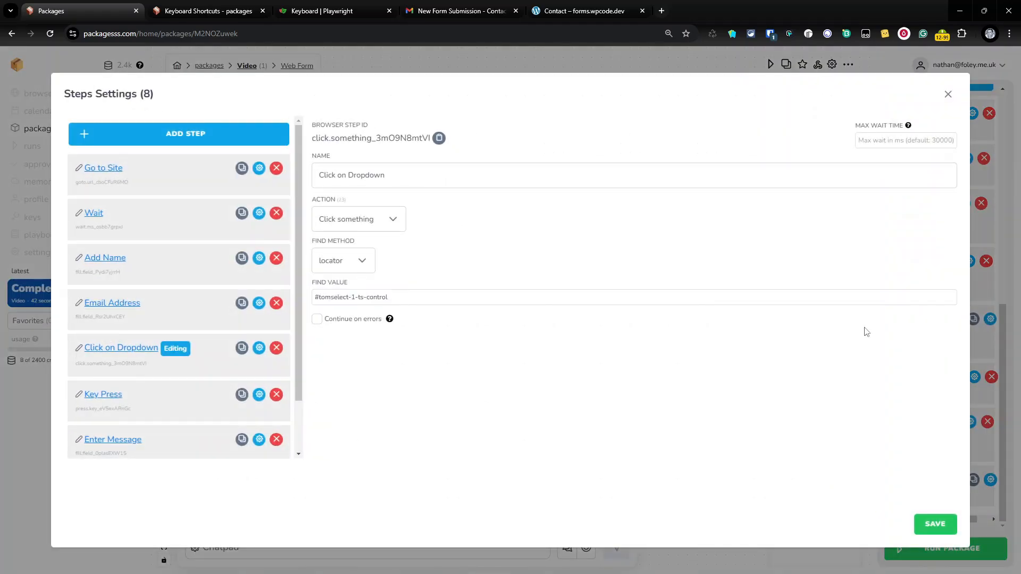
{"action": "left_click", "coordinate": [142, 367]}
{"action": "left_click", "coordinate": [175, 141]}
{"action": "scroll", "coordinate": [165, 367], "scroll_direction": "down", "scroll_amount": 2}
{"action": "left_click_drag", "start_coordinate": [131, 426], "coordinate": [145, 320]}
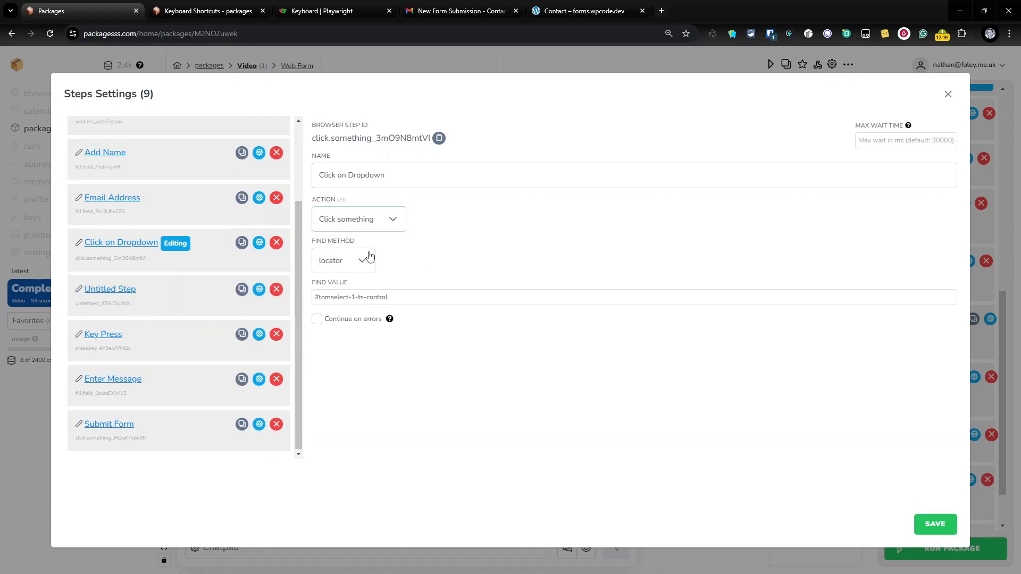
{"action": "left_click", "coordinate": [564, 10]}
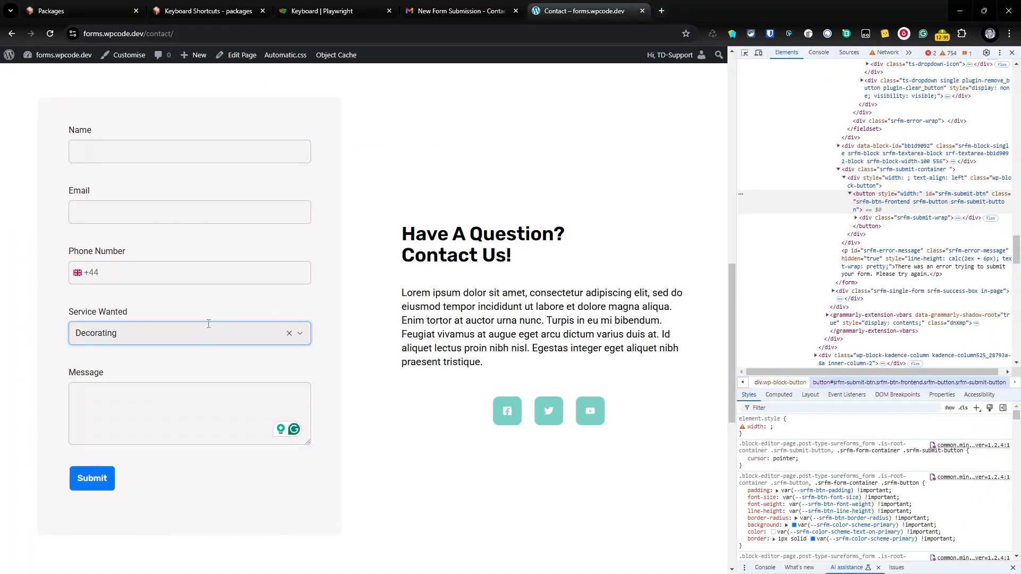
Copy the Decorating option's id, tomselect-1-opt-2, from DevTools and head back to Packagesss
{"action": "left_click", "coordinate": [209, 324]}
{"action": "right_click", "coordinate": [165, 382]}
{"action": "left_click", "coordinate": [394, 368]}
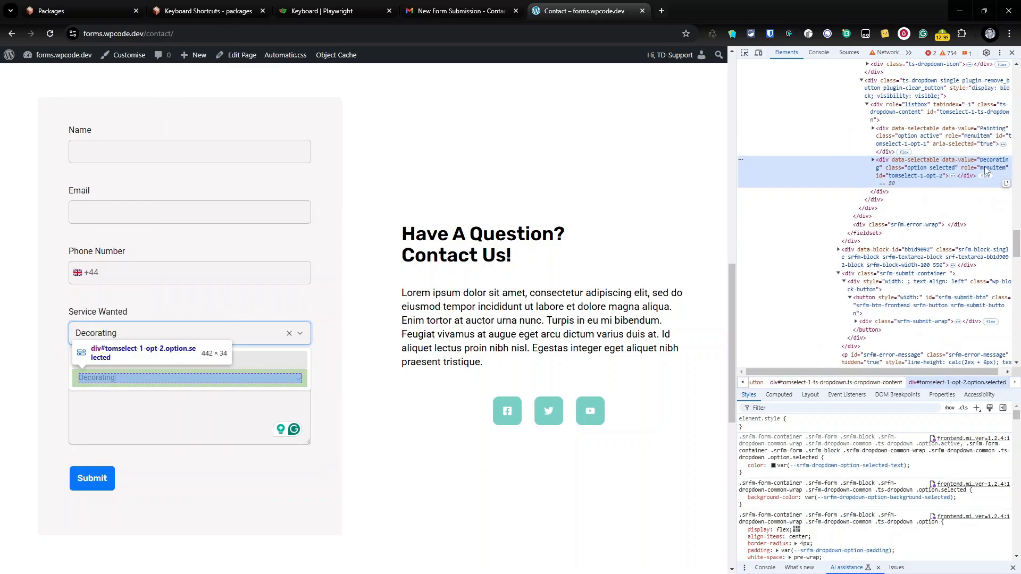
{"action": "double_click", "coordinate": [910, 177]}
{"action": "right_click", "coordinate": [911, 180]}
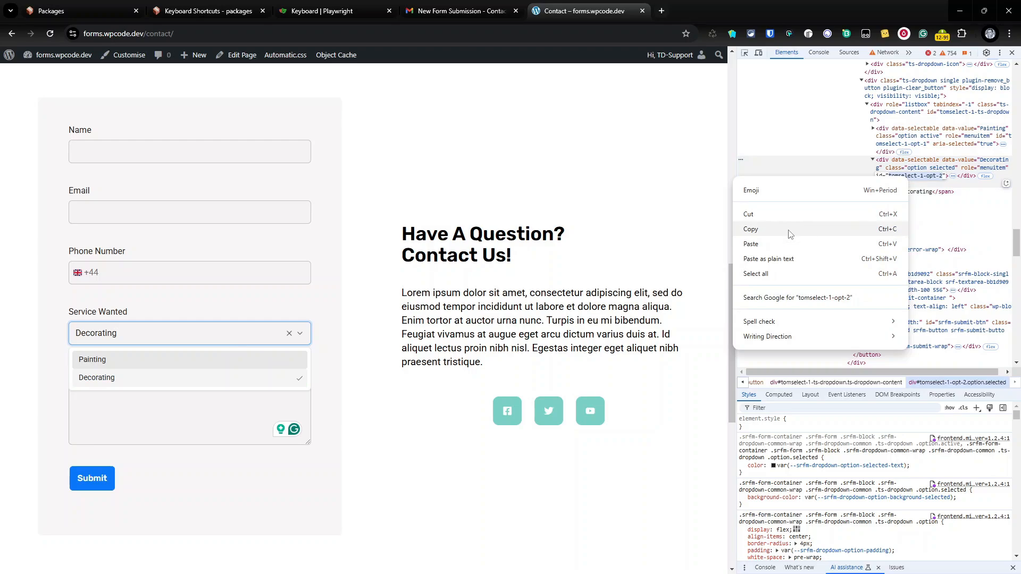
{"action": "left_click", "coordinate": [792, 234]}
{"action": "key", "text": "ctrl+shift+Tab"}
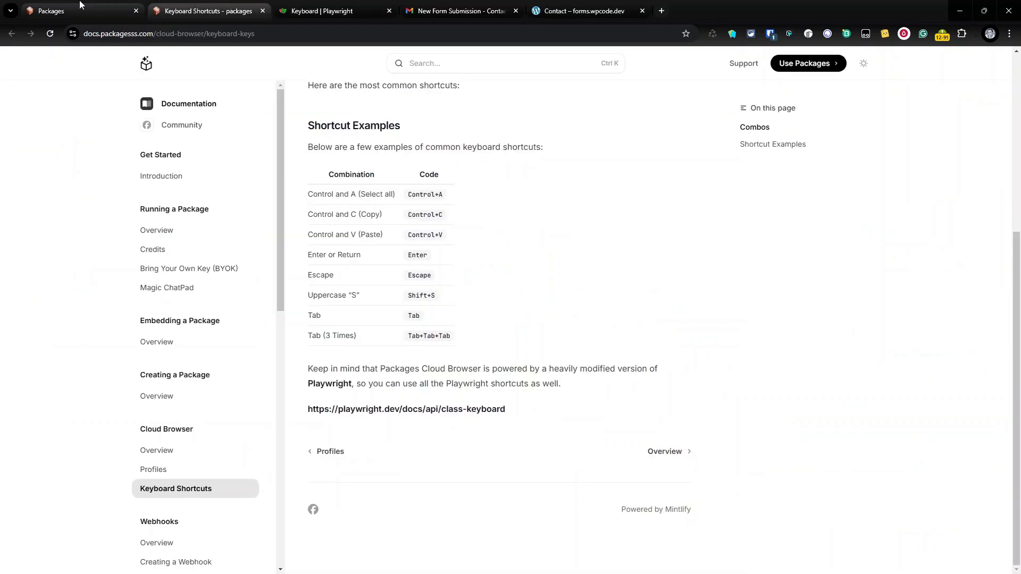
{"action": "key", "text": "ctrl+shift+Tab"}
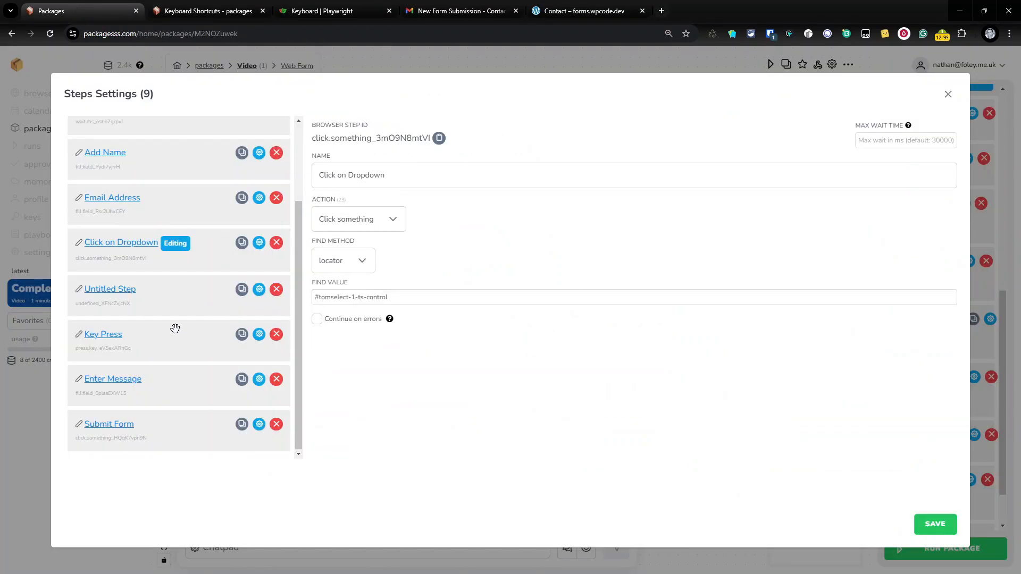
Name the untitled step 'Click on option'
{"action": "left_click", "coordinate": [133, 290]}
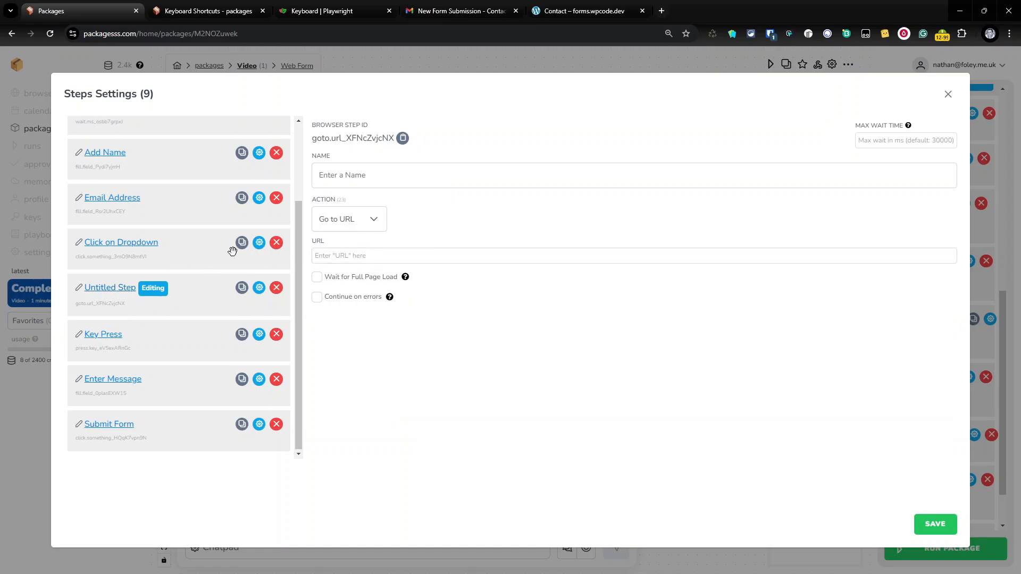
{"action": "left_click", "coordinate": [355, 178]}
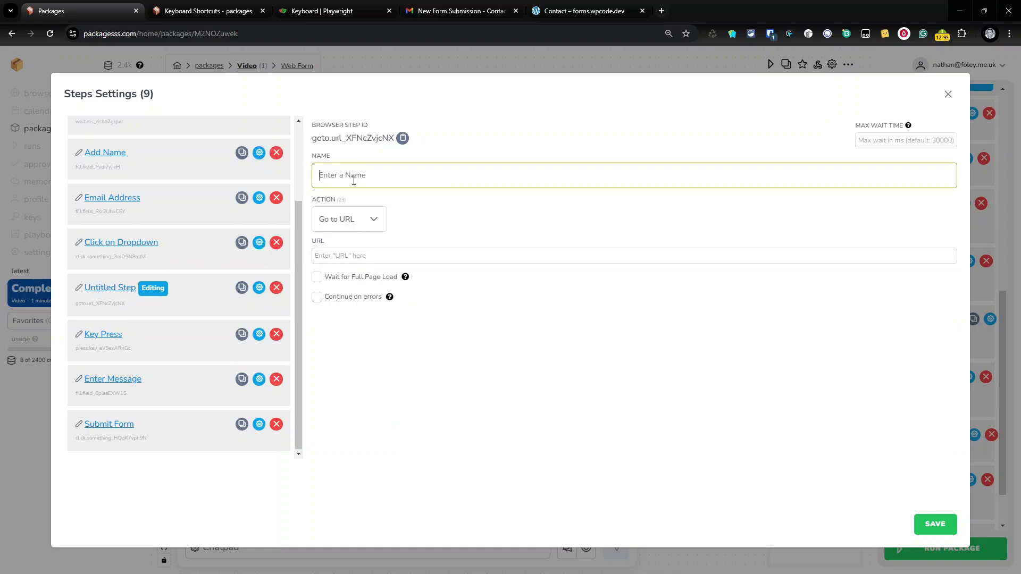
{"action": "type", "text": "CLcik"}
{"action": "key", "text": "BackSpace"}
{"action": "key", "text": "BackSpace"}
{"action": "key", "text": "BackSpace"}
{"action": "type", "text": "ick"}
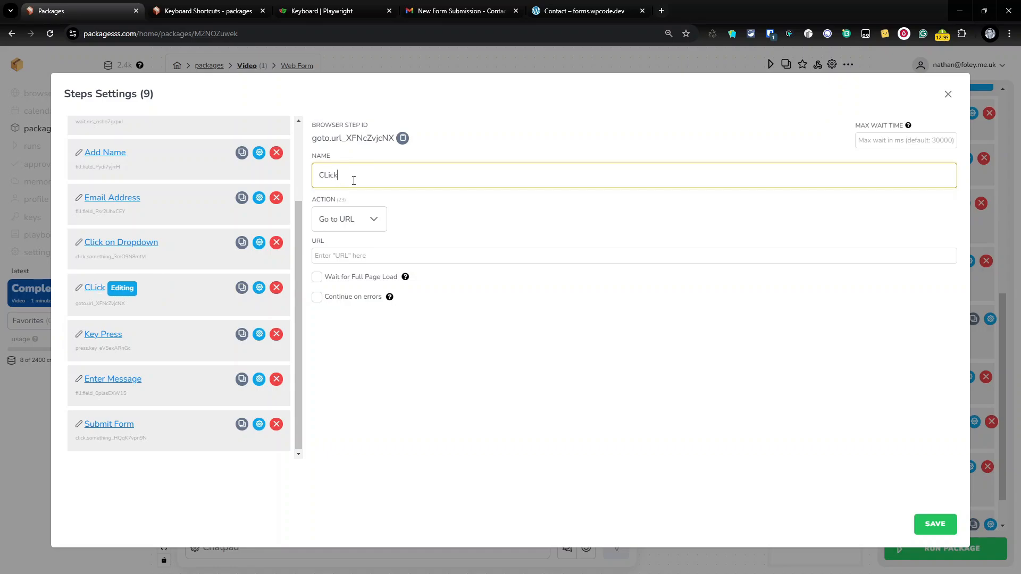
{"action": "key", "text": "BackSpace"}
{"action": "key", "text": "BackSpace"}
{"action": "key", "text": "BackSpace"}
{"action": "key", "text": "BackSpace"}
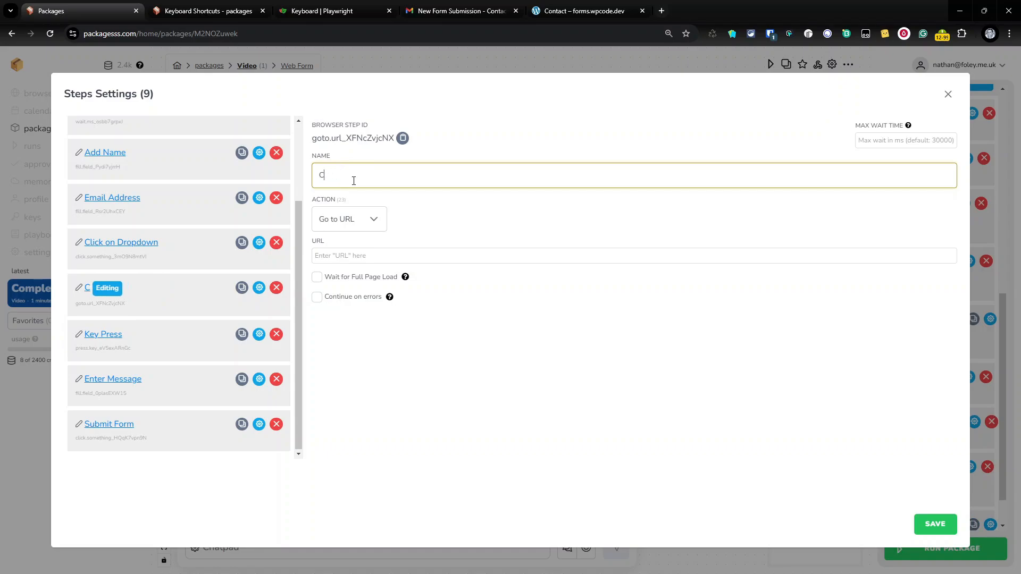
{"action": "type", "text": "lick on opti"}
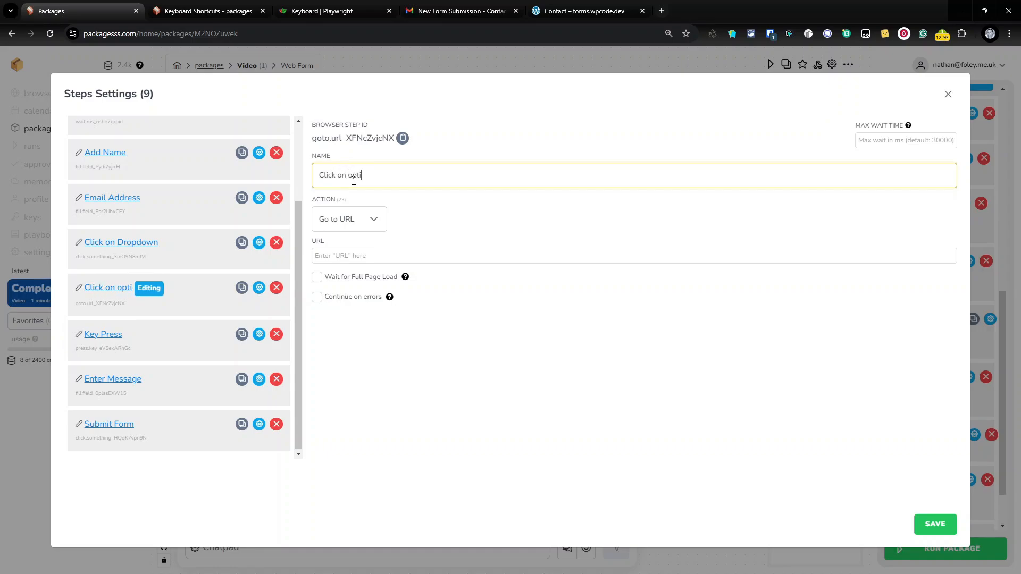
{"action": "type", "text": "on"}
Make the step click the element '#tomselect-1-opt-2' and save its settings
{"action": "left_click", "coordinate": [376, 228]}
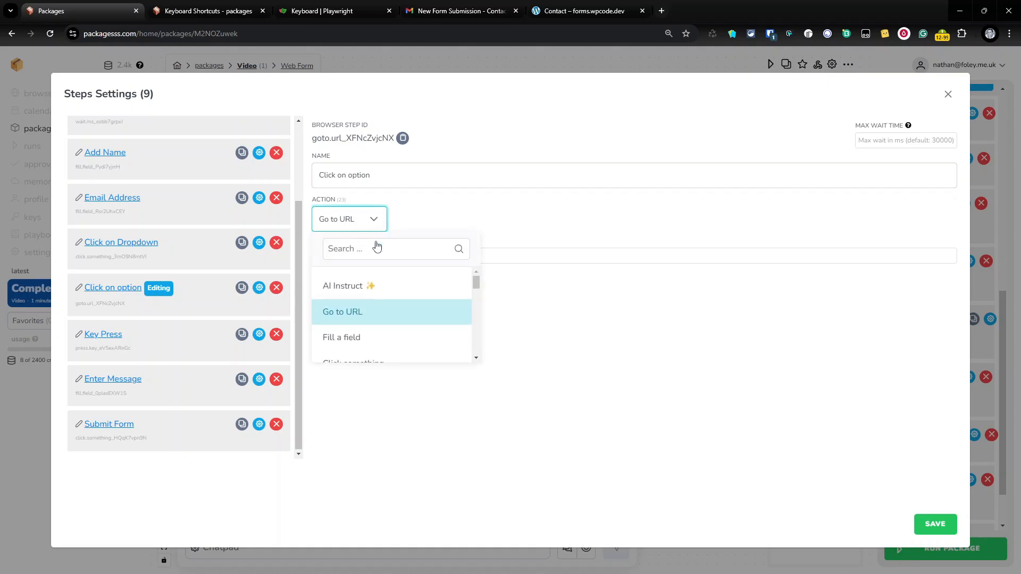
{"action": "scroll", "coordinate": [367, 323], "scroll_direction": "down", "scroll_amount": 2}
{"action": "left_click", "coordinate": [354, 311]}
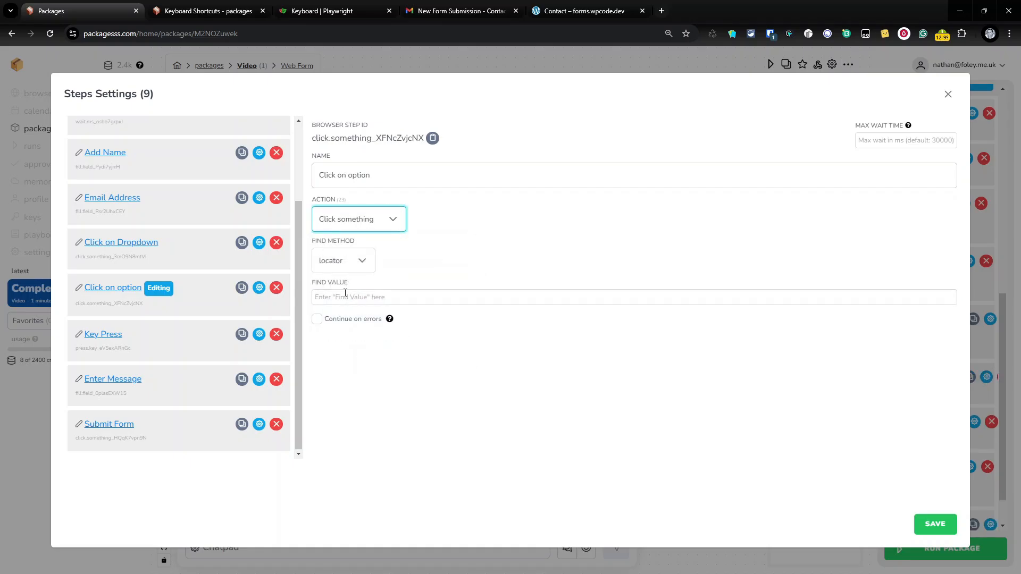
{"action": "left_click", "coordinate": [345, 293]}
{"action": "type", "text": "#tomselect-1-opt-2"}
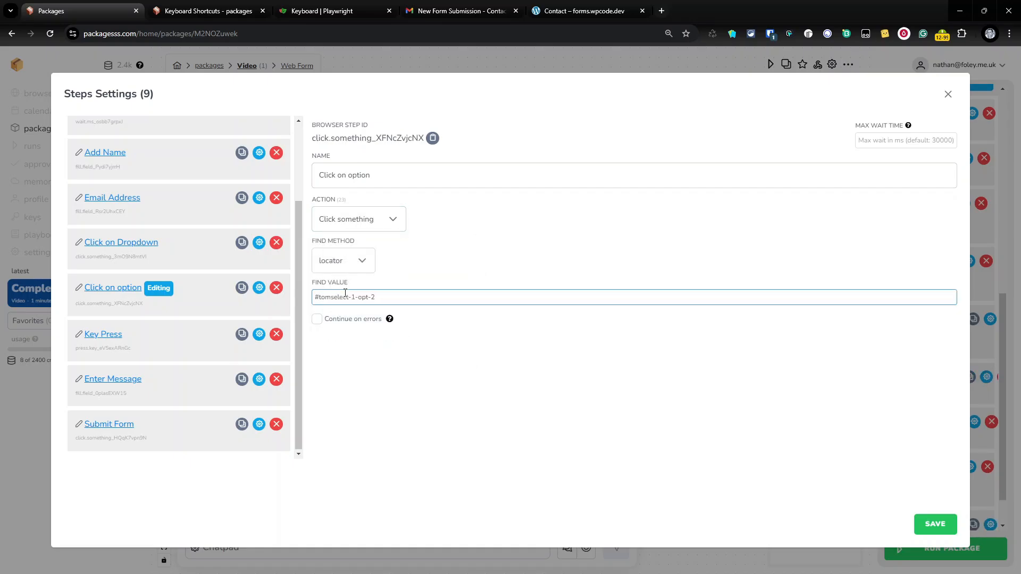
{"action": "left_click", "coordinate": [953, 529]}
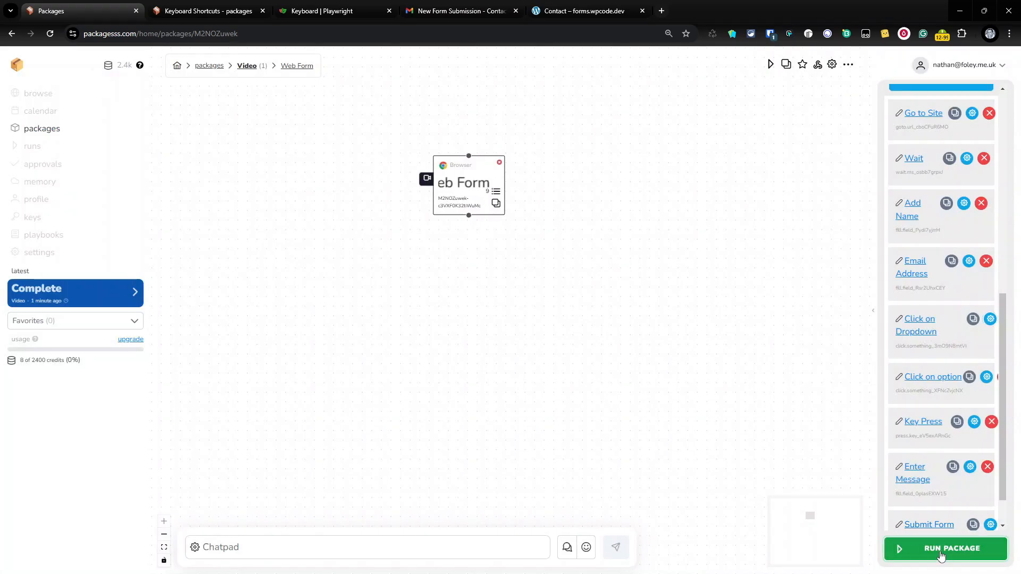
Run the Web Form package now, then view the earlier submission email in Gmail
{"action": "left_click", "coordinate": [940, 555]}
{"action": "left_click", "coordinate": [609, 367]}
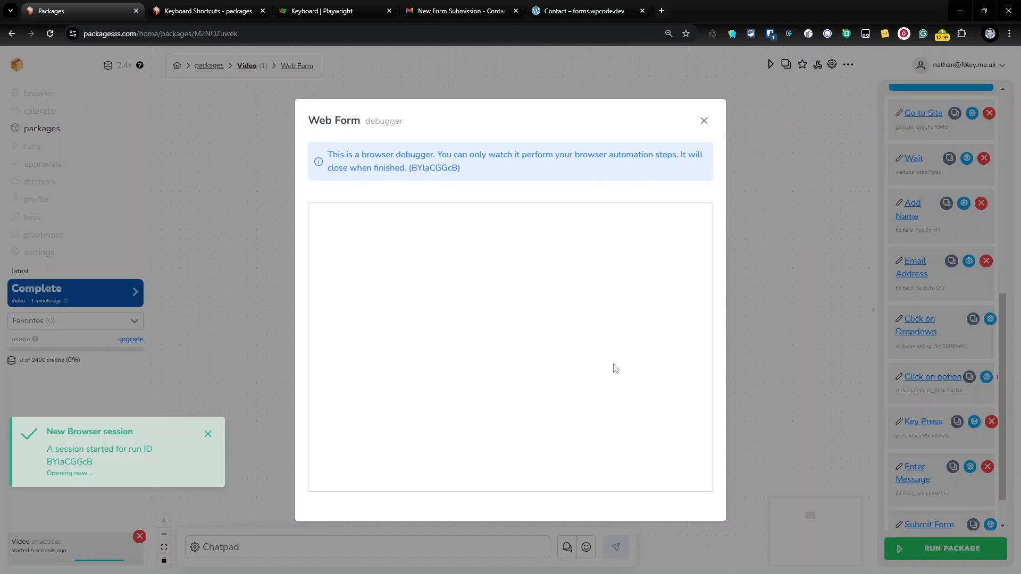
{"action": "left_click", "coordinate": [498, 11]}
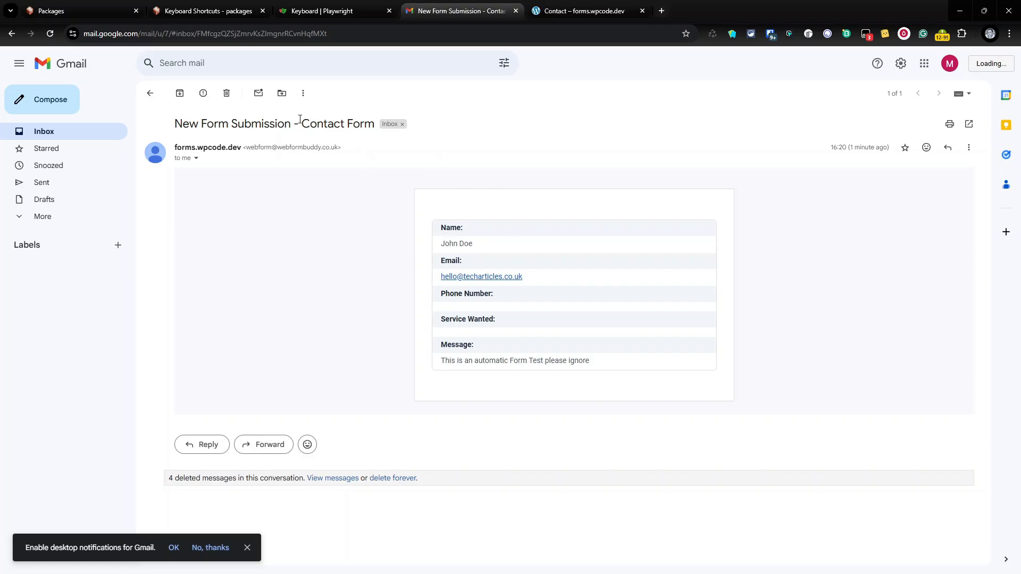
Delete the old form-submission email and return to the package run debugger
{"action": "left_click", "coordinate": [228, 94]}
{"action": "left_click", "coordinate": [98, 6]}
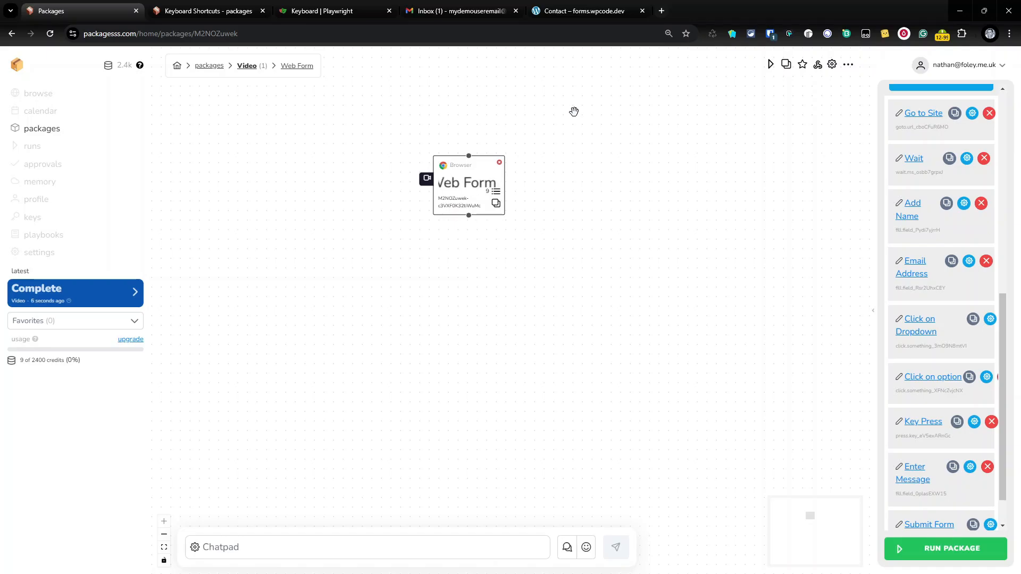
Open the new submission email to confirm Service Wanted shows Decorating, then return to Packagesss
{"action": "left_click", "coordinate": [458, 10]}
{"action": "left_click", "coordinate": [407, 116]}
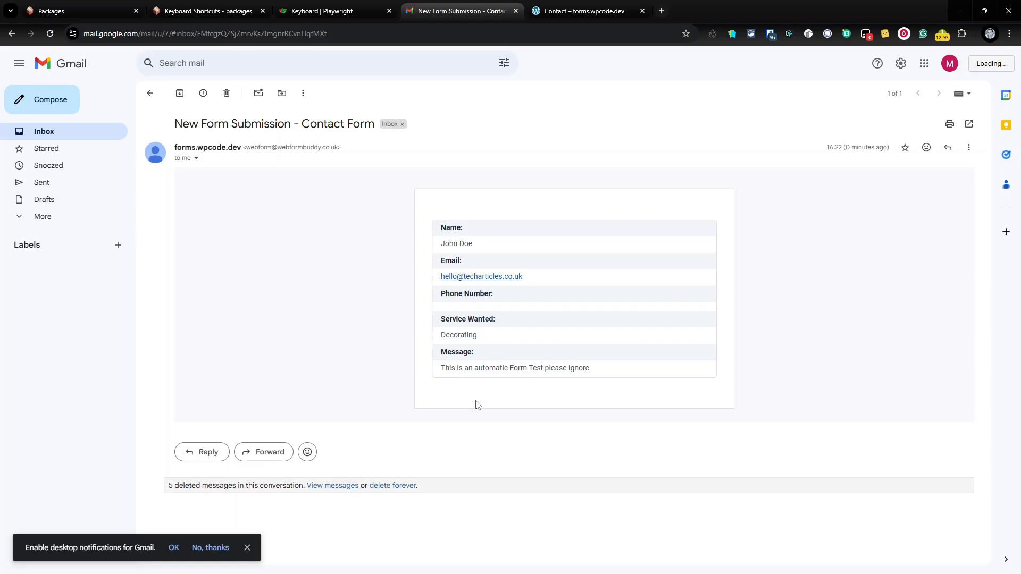
{"action": "left_click", "coordinate": [80, 11]}
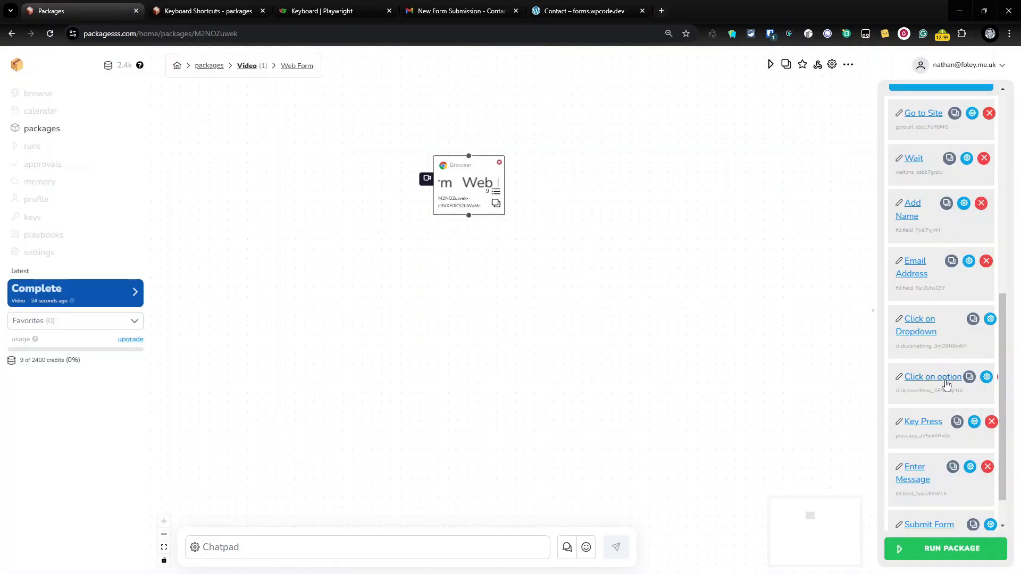
Delete the Key Press step, leaving eight steps from Go to Site through Submit Form
{"action": "left_click", "coordinate": [972, 113]}
{"action": "scroll", "coordinate": [145, 367], "scroll_direction": "down", "scroll_amount": 2}
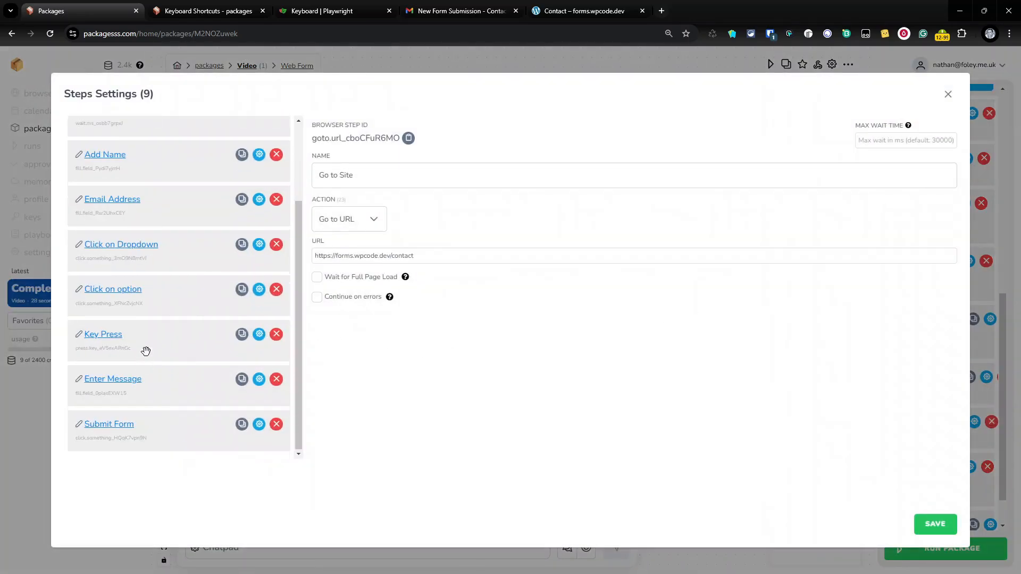
{"action": "left_click", "coordinate": [130, 290]}
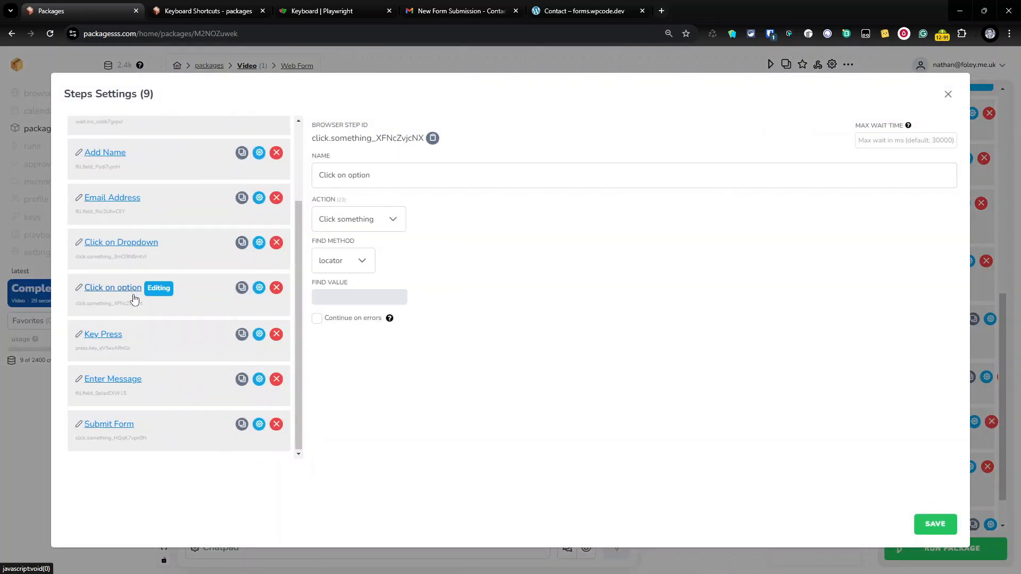
{"action": "left_click", "coordinate": [277, 335]}
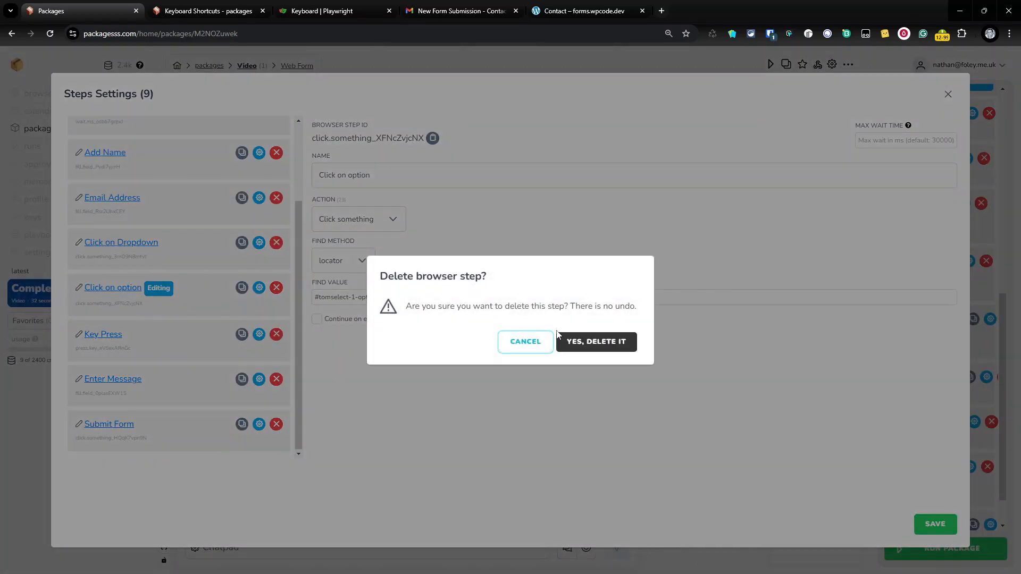
{"action": "left_click", "coordinate": [587, 343]}
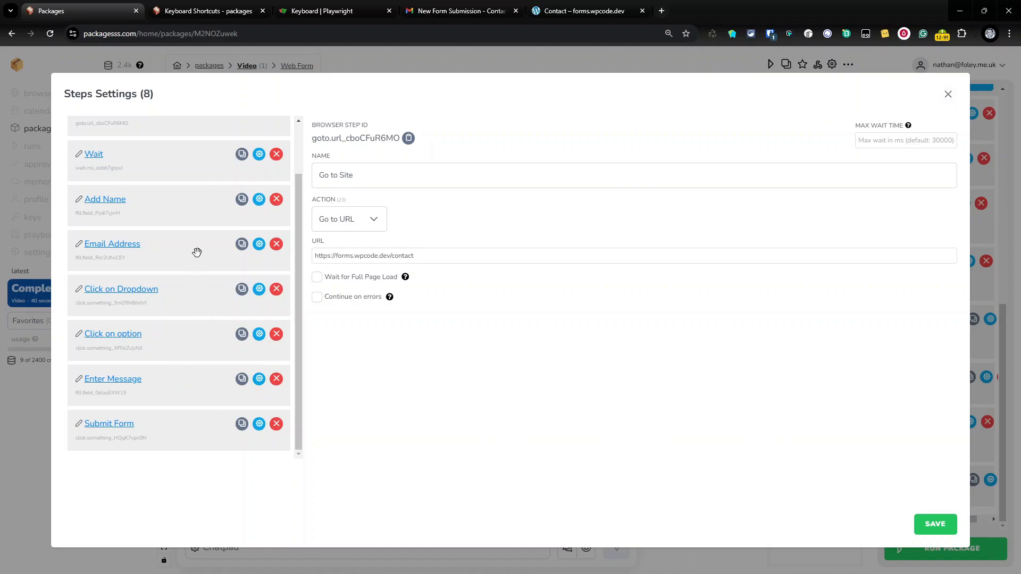
{"action": "scroll", "coordinate": [196, 252], "scroll_direction": "up", "scroll_amount": 2}
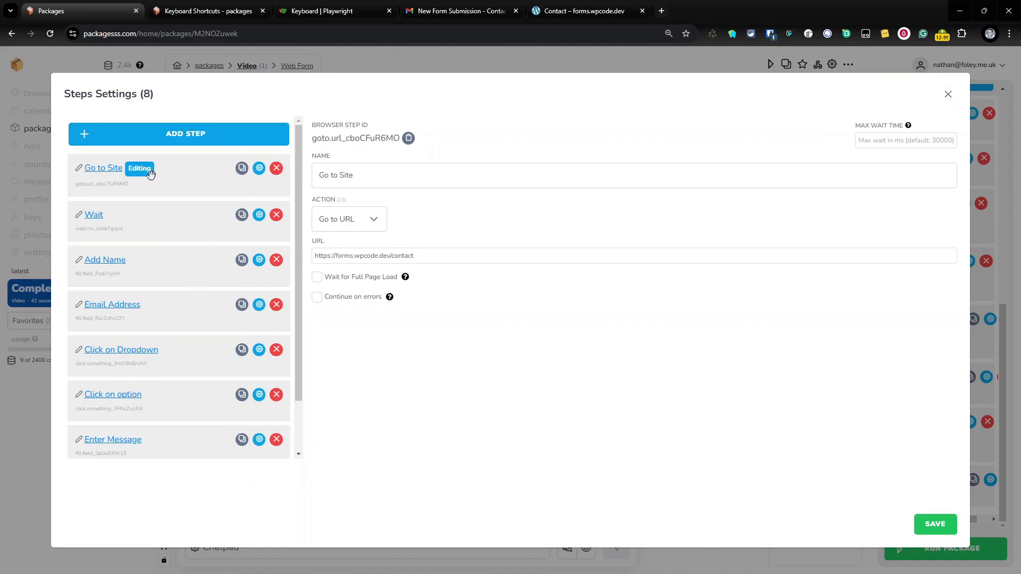
Add a new step and move it to sit right after the Email Address step
{"action": "left_click", "coordinate": [199, 134]}
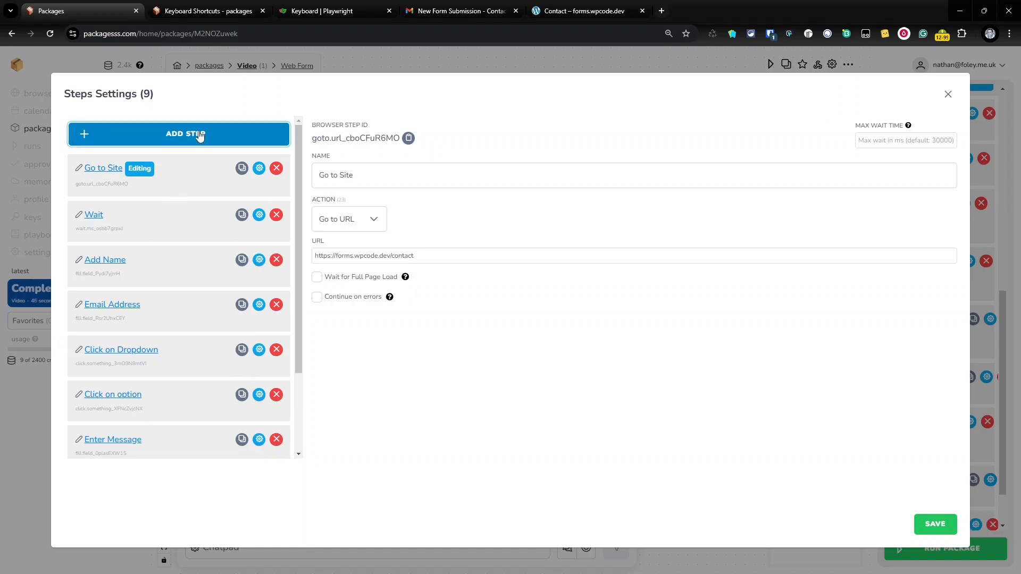
{"action": "left_click_drag", "start_coordinate": [81, 425], "coordinate": [122, 245]}
{"action": "left_click", "coordinate": [584, 11]}
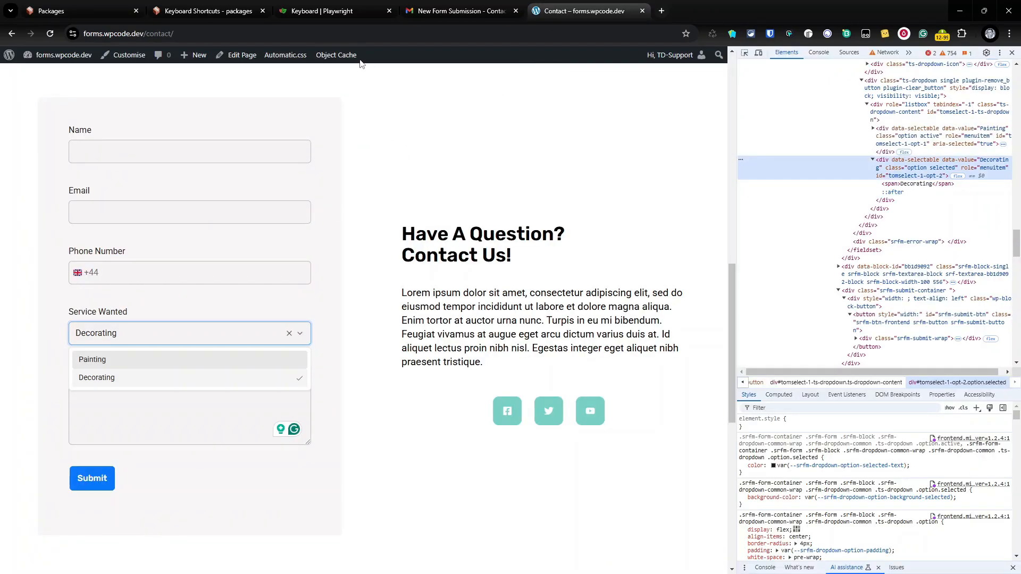
{"action": "left_click", "coordinate": [80, 11]}
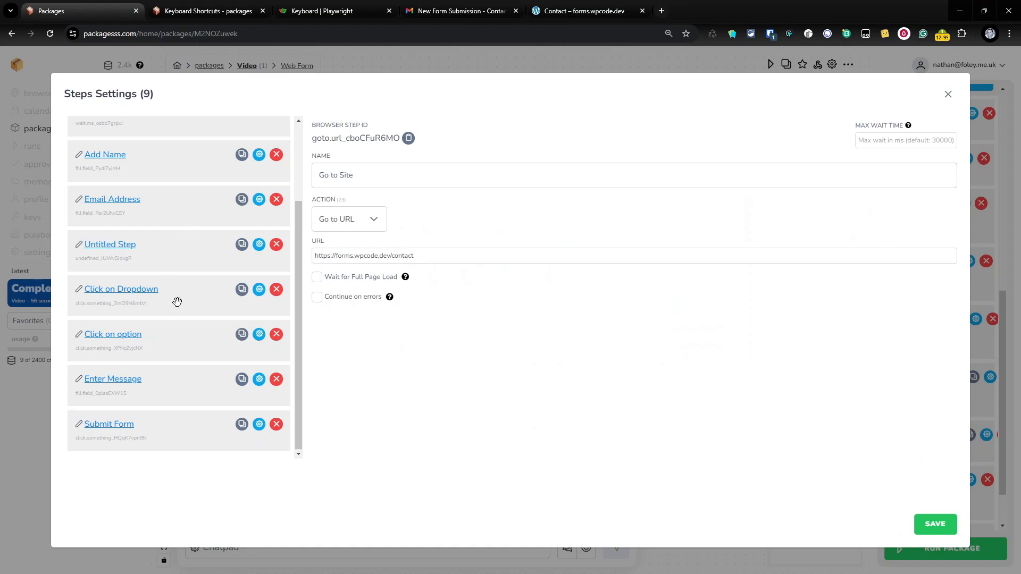
Name the new step 'Phone Number' and set its action to Fill a field
{"action": "left_click", "coordinate": [133, 248]}
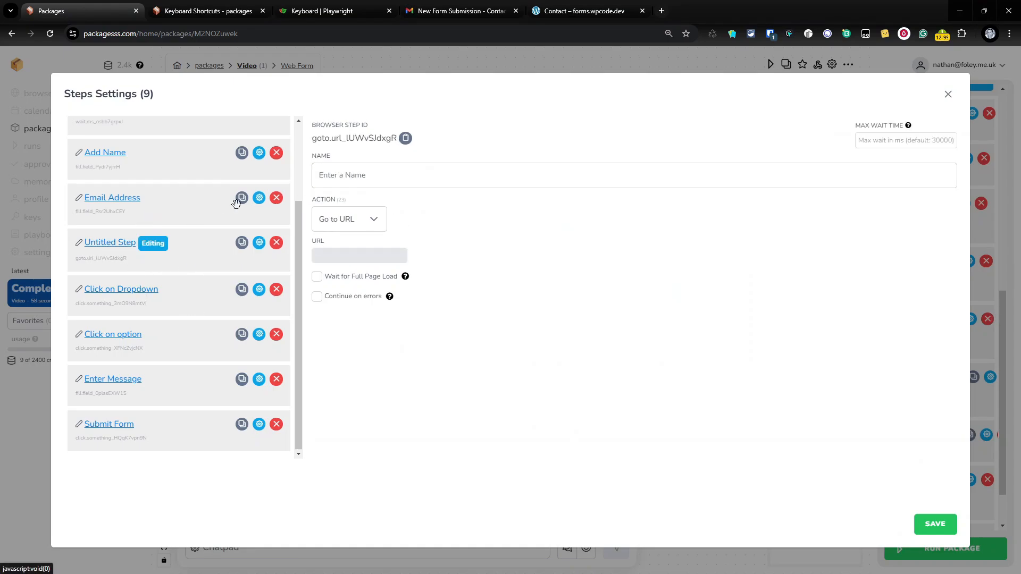
{"action": "type", "text": "Phone Nu,be"}
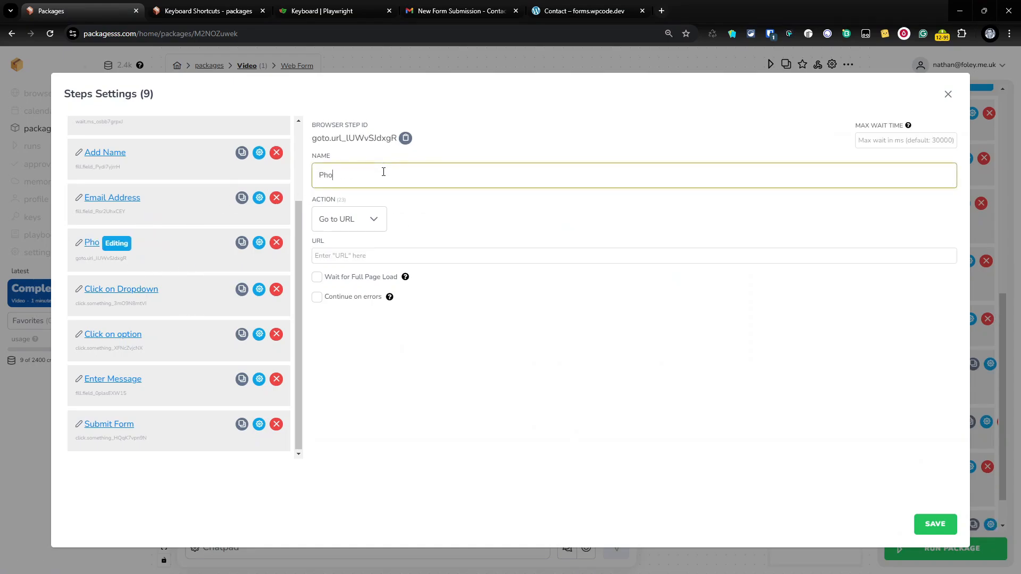
{"action": "key", "text": "BackSpace"}
{"action": "key", "text": "BackSpace"}
{"action": "key", "text": "BackSpace"}
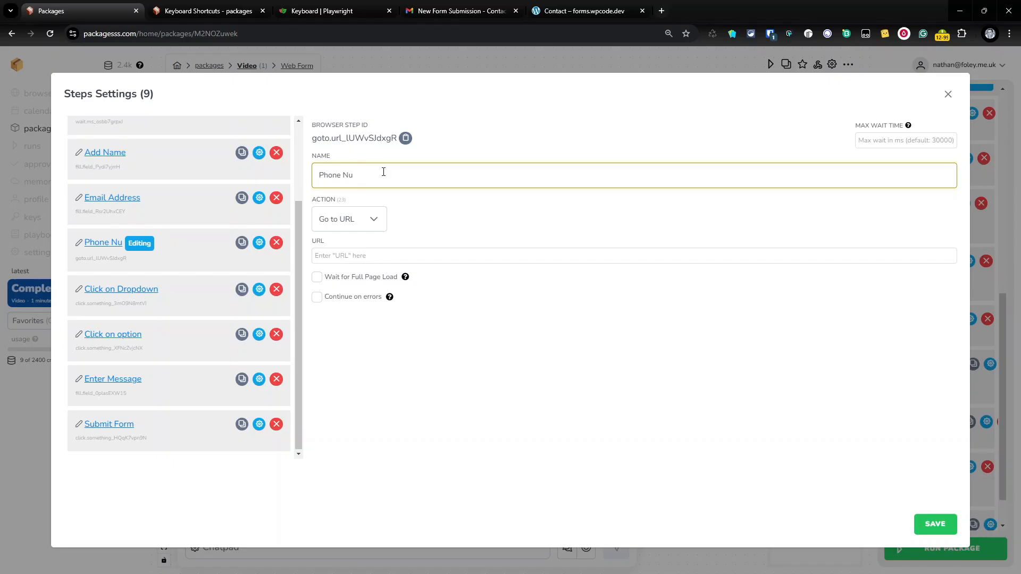
{"action": "type", "text": "mber"}
{"action": "left_click", "coordinate": [365, 228]}
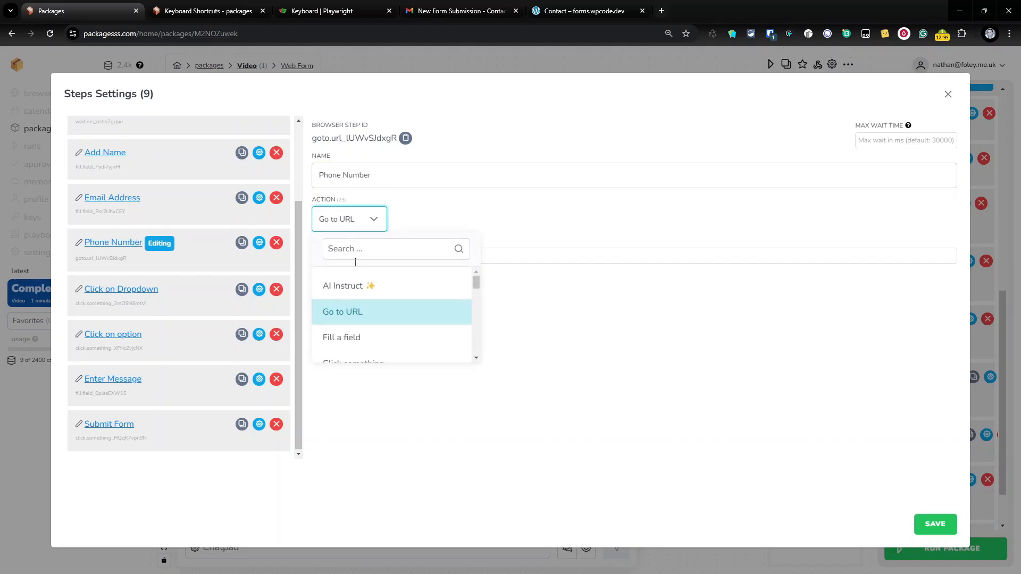
{"action": "scroll", "coordinate": [365, 341], "scroll_direction": "down", "scroll_amount": 2}
{"action": "left_click", "coordinate": [365, 288]}
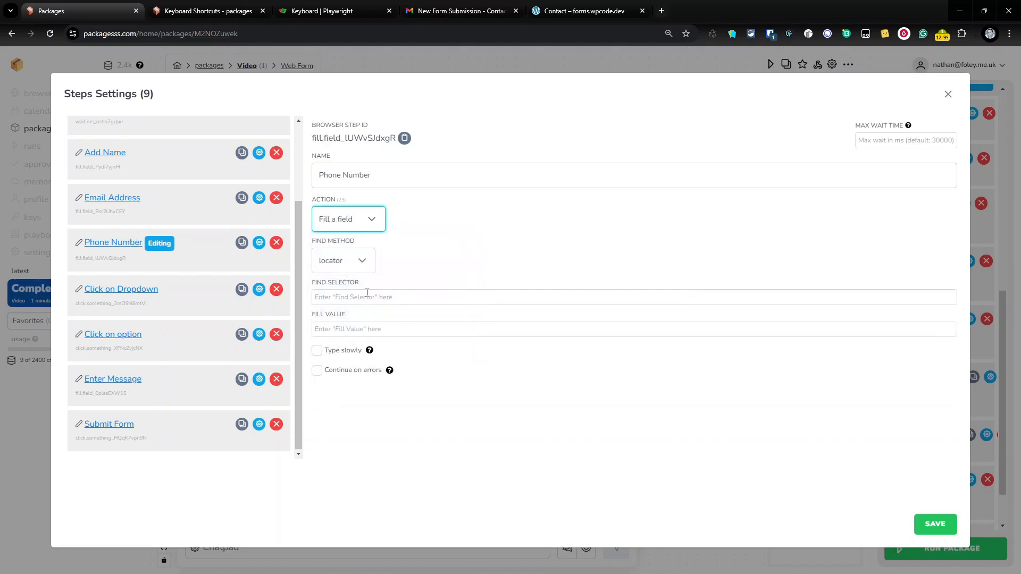
{"action": "key", "text": "ctrl+5"}
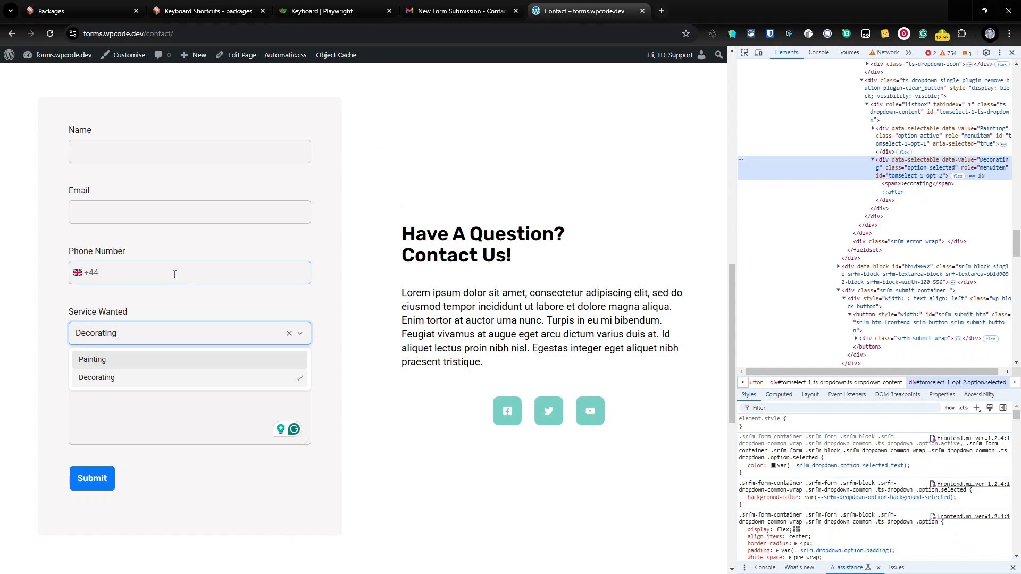
Inspect the contact form's phone input and paste its id into the Phone Number step's Find Selector
{"action": "right_click", "coordinate": [174, 274]}
{"action": "left_click", "coordinate": [210, 517]}
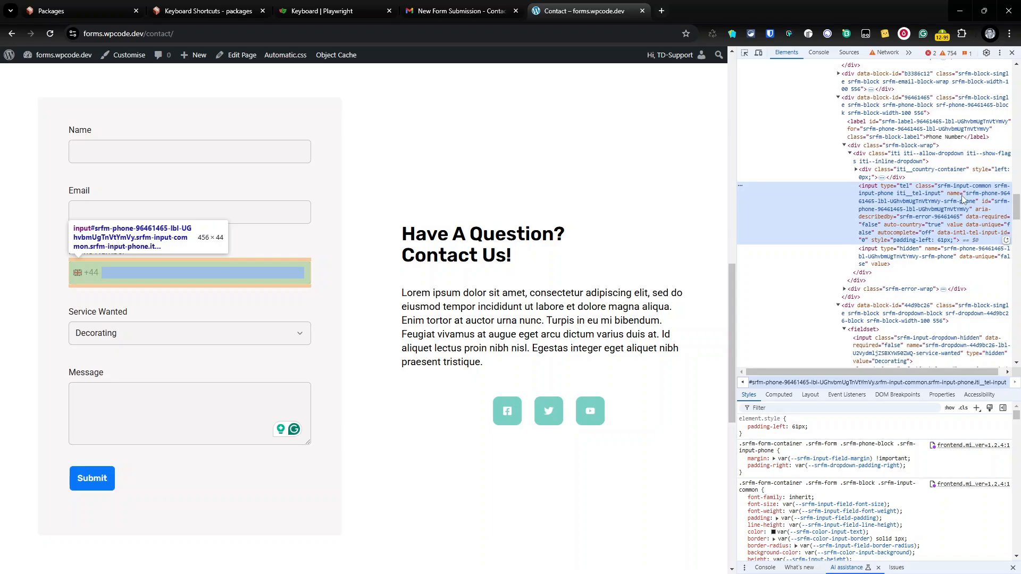
{"action": "double_click", "coordinate": [1003, 204]}
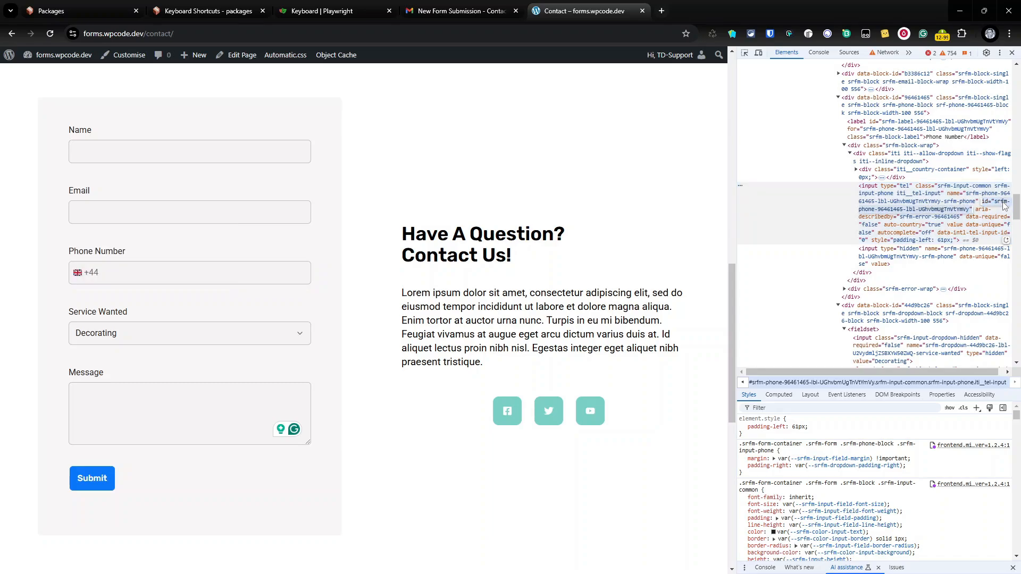
{"action": "left_click", "coordinate": [49, 6]}
{"action": "type", "text": "srfm-phone-96401465-lbl-UGhvbmUgTnVtYmVy\""}
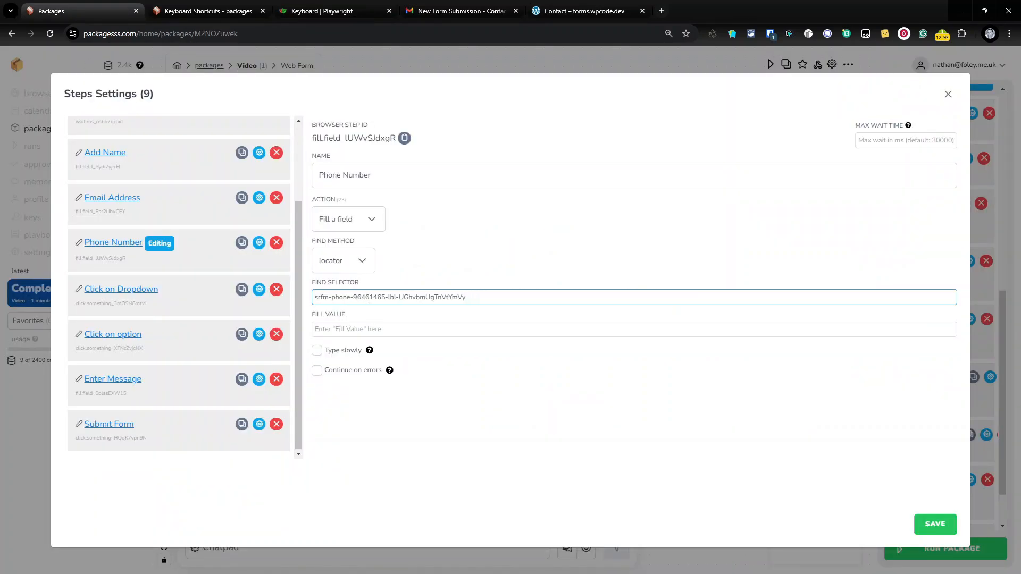
{"action": "type", "text": "#"}
{"action": "left_click", "coordinate": [374, 330]}
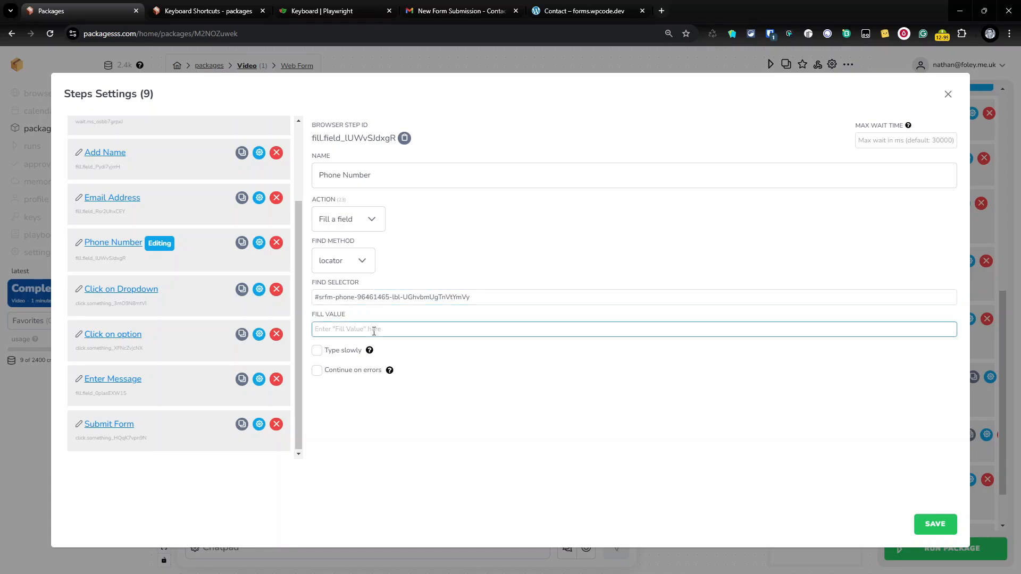
{"action": "type", "text": "11111111111"}
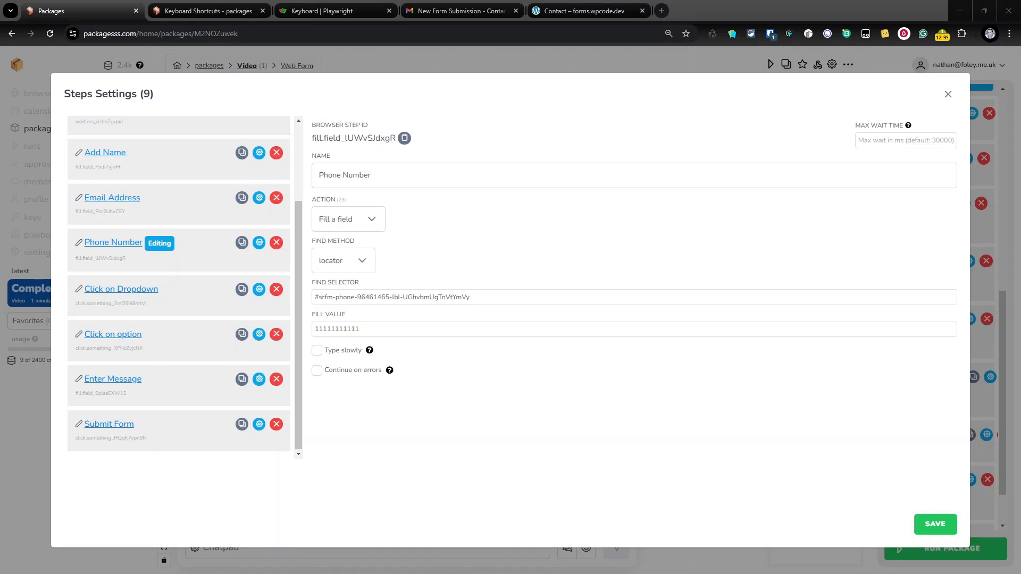
{"action": "left_click", "coordinate": [354, 326]}
{"action": "key", "text": "ctrl+a"}
{"action": "type", "text": "11"}
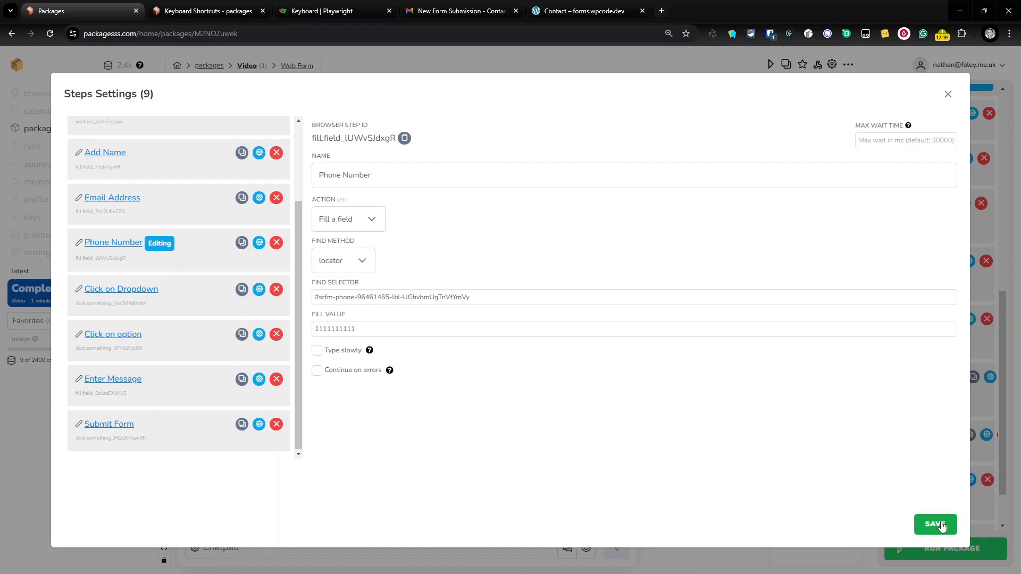
{"action": "left_click", "coordinate": [936, 525]}
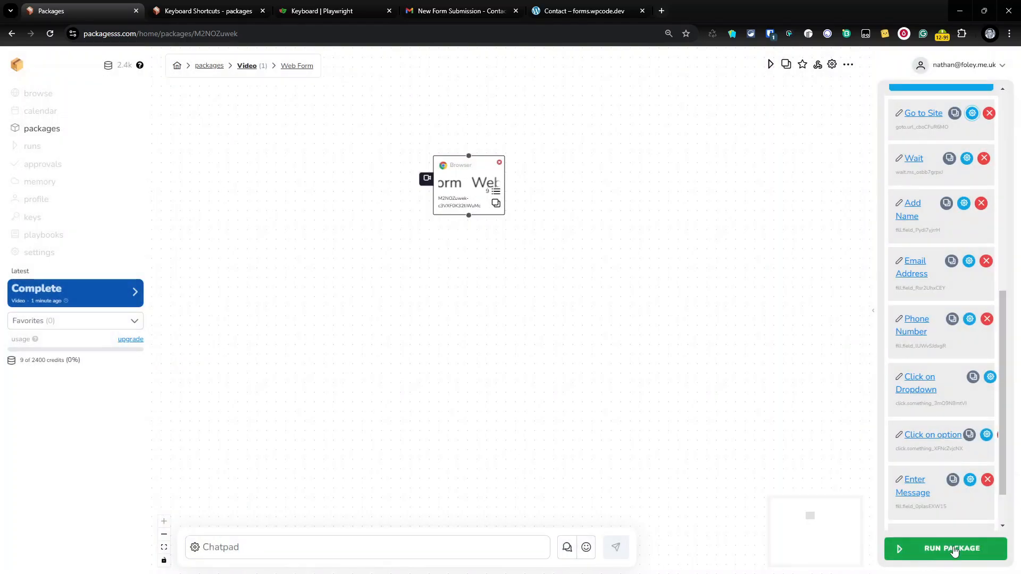
Run the package with RUN NOW, then delete the New Form Submission email in Gmail
{"action": "left_click", "coordinate": [953, 550]}
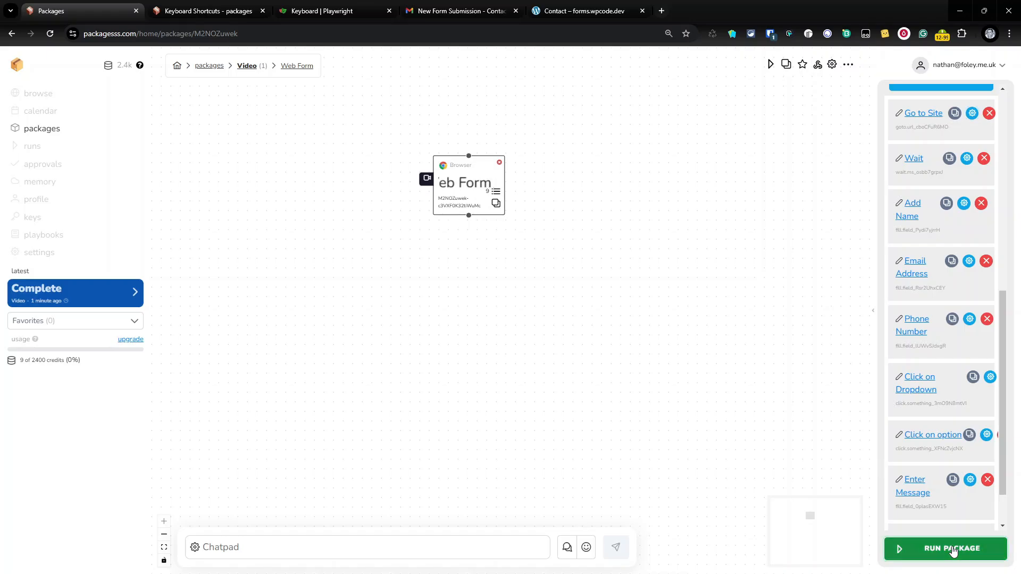
{"action": "left_click", "coordinate": [557, 331]}
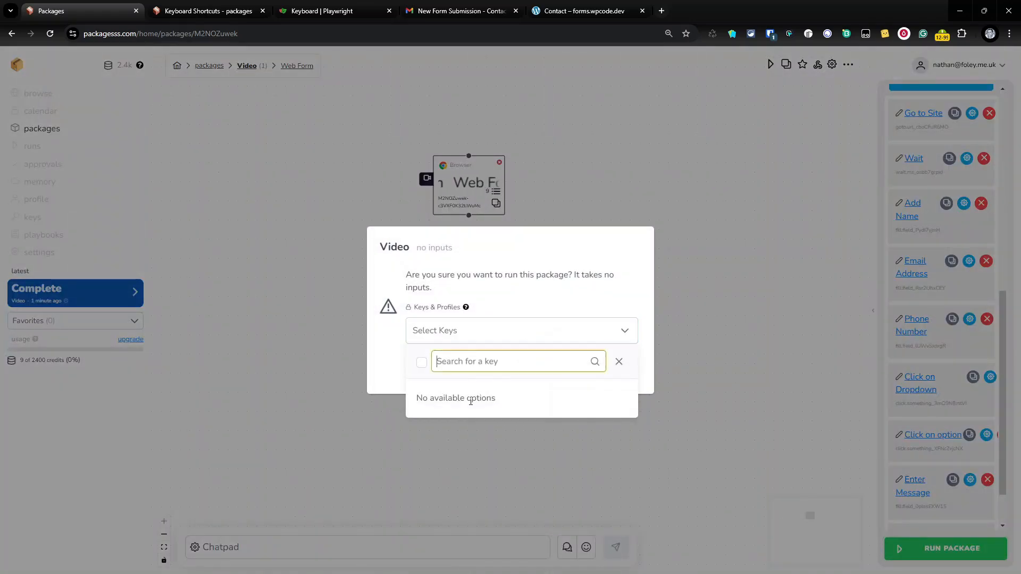
{"action": "left_click", "coordinate": [617, 360]}
{"action": "left_click", "coordinate": [606, 371]}
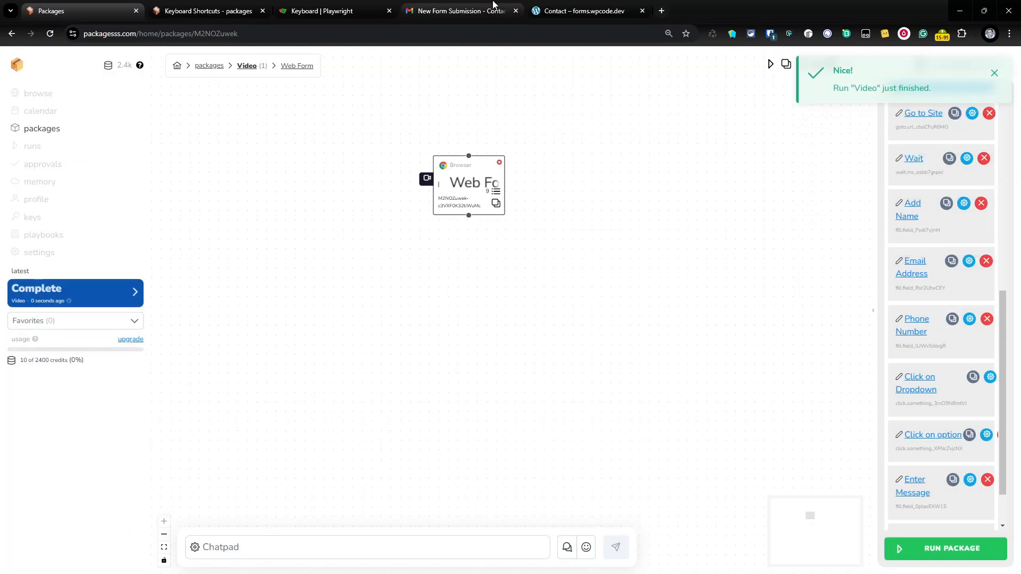
{"action": "key", "text": "ctrl+4"}
{"action": "left_click", "coordinate": [226, 93]}
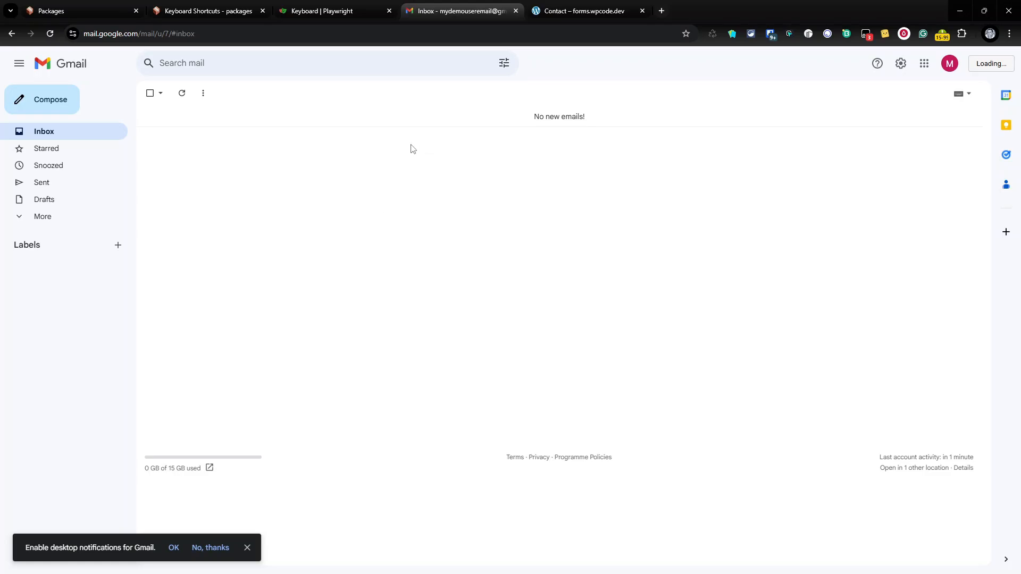
Expand the More folders in Gmail's sidebar to check for mail
{"action": "left_click", "coordinate": [99, 9]}
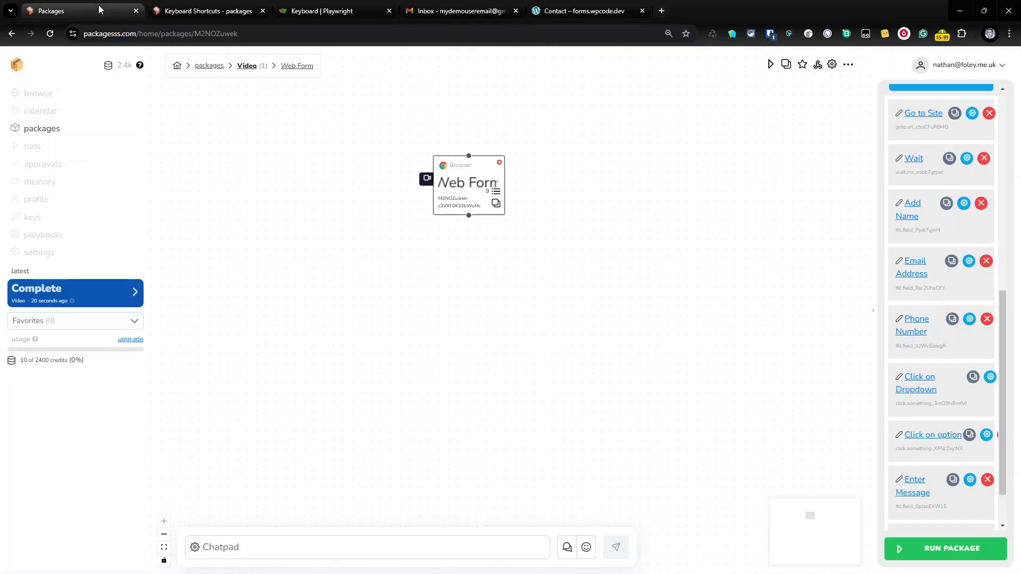
{"action": "left_click", "coordinate": [461, 12]}
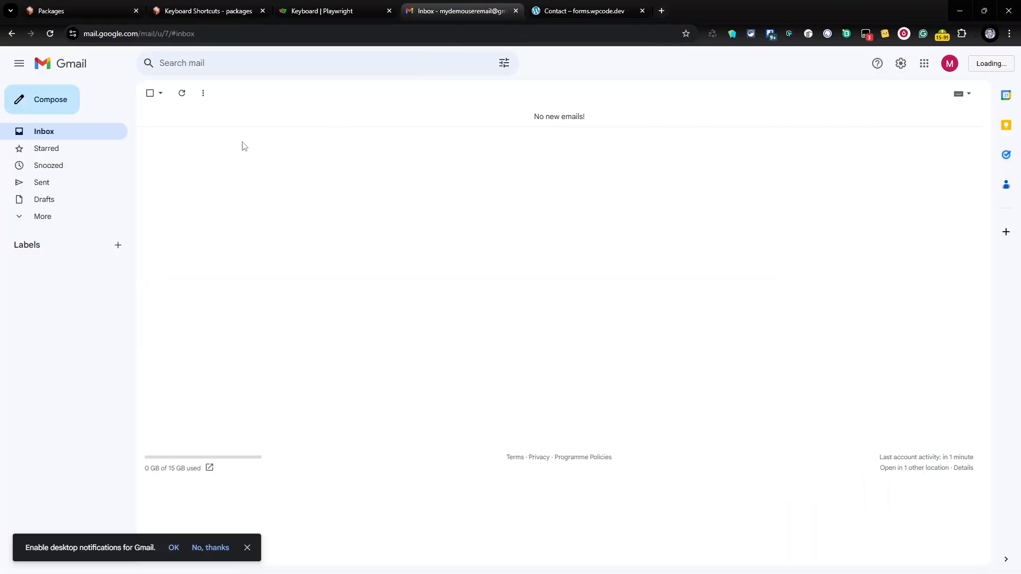
{"action": "left_click", "coordinate": [37, 218]}
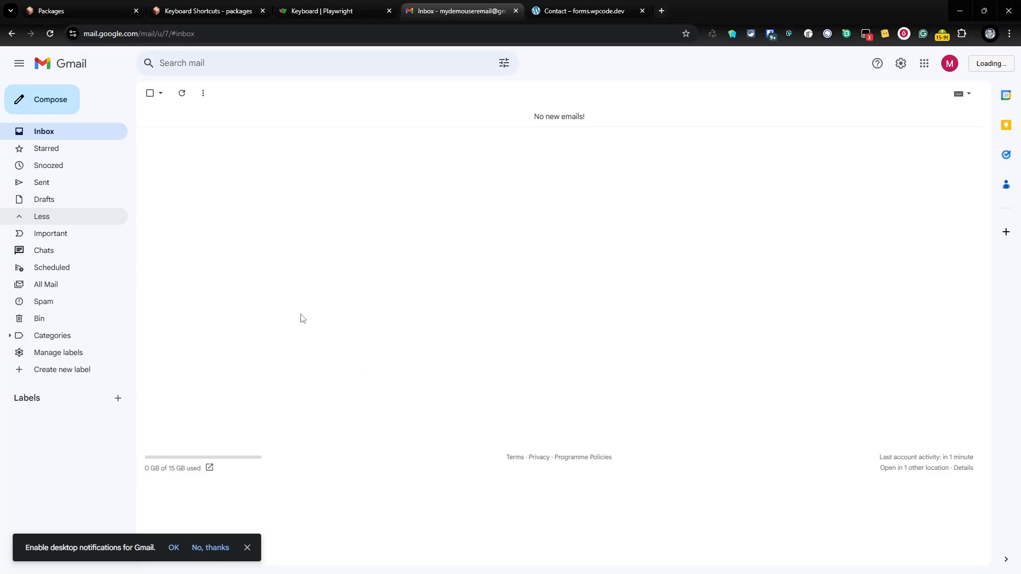
{"action": "left_click", "coordinate": [91, 11]}
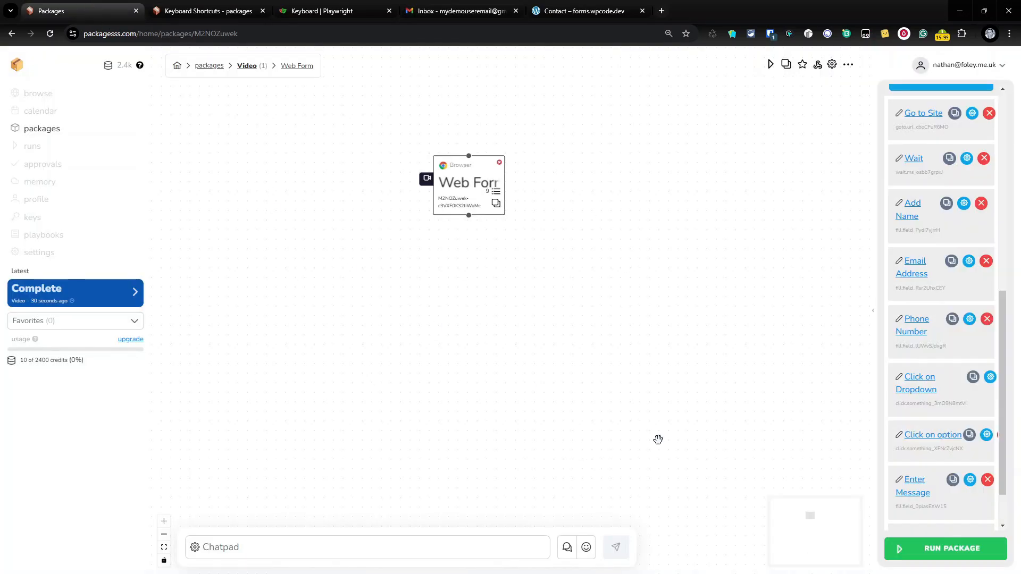
{"action": "left_click", "coordinate": [968, 553]}
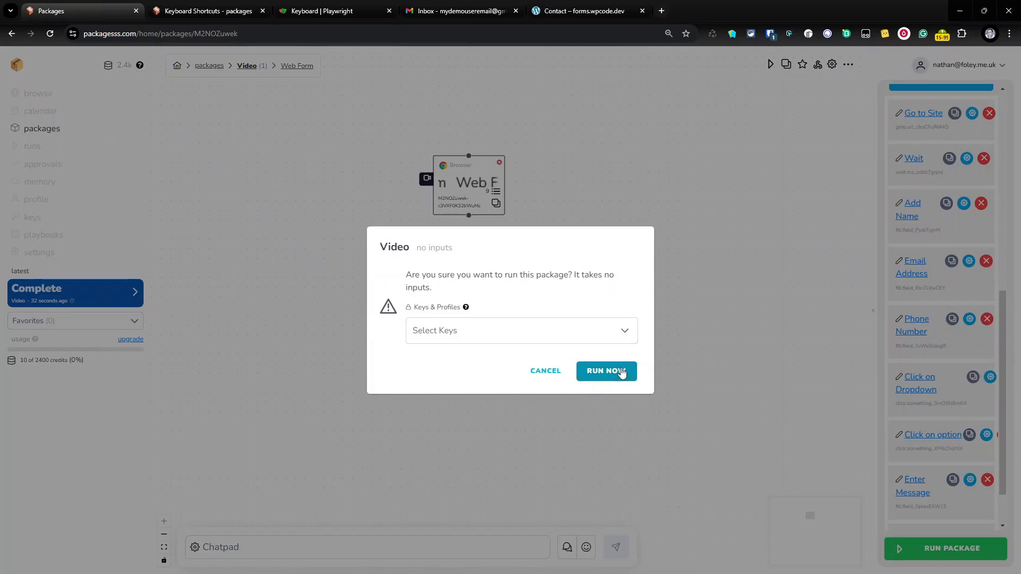
{"action": "left_click", "coordinate": [621, 373]}
{"action": "left_click", "coordinate": [458, 11]}
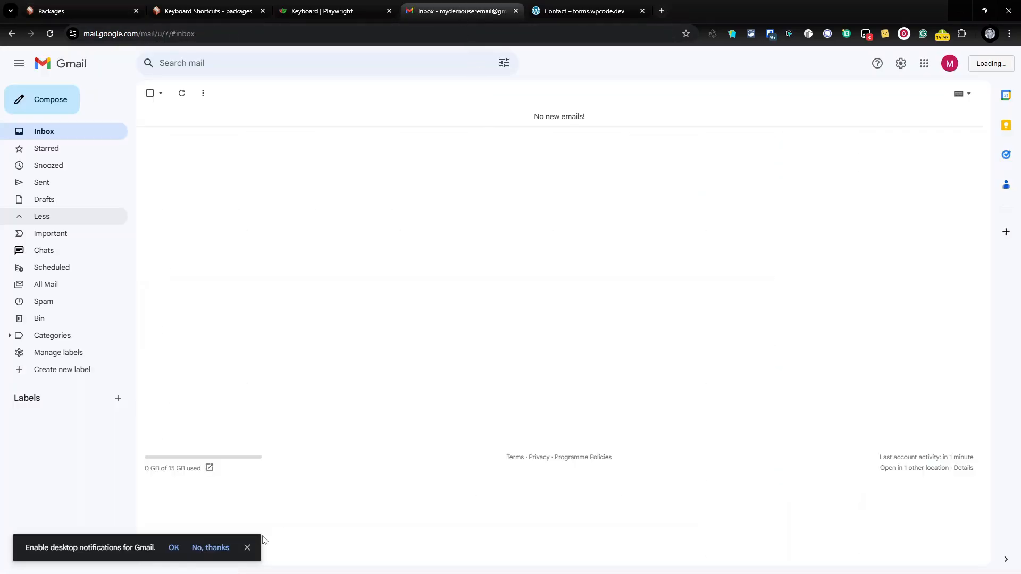
{"action": "left_click", "coordinate": [248, 548]}
{"action": "left_click", "coordinate": [77, 8]}
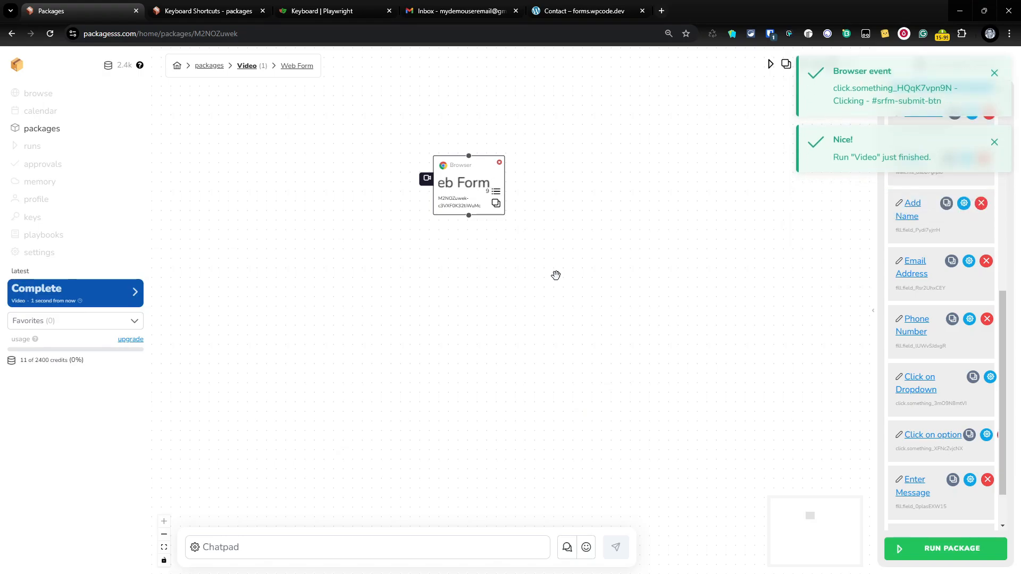
{"action": "left_click", "coordinate": [465, 7]}
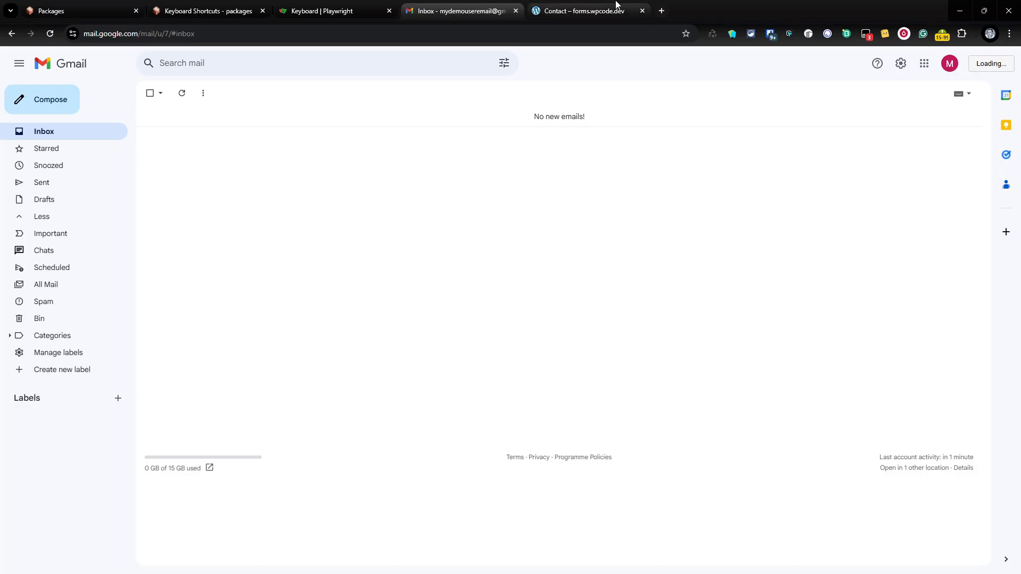
{"action": "left_click", "coordinate": [601, 18]}
{"action": "left_click", "coordinate": [177, 278]}
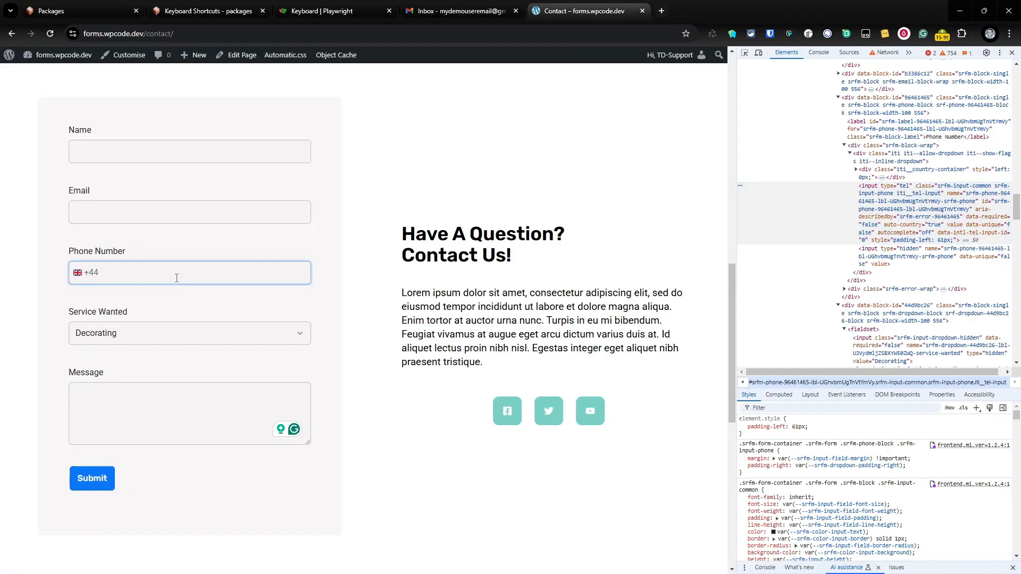
{"action": "type", "text": "111 111 1111"}
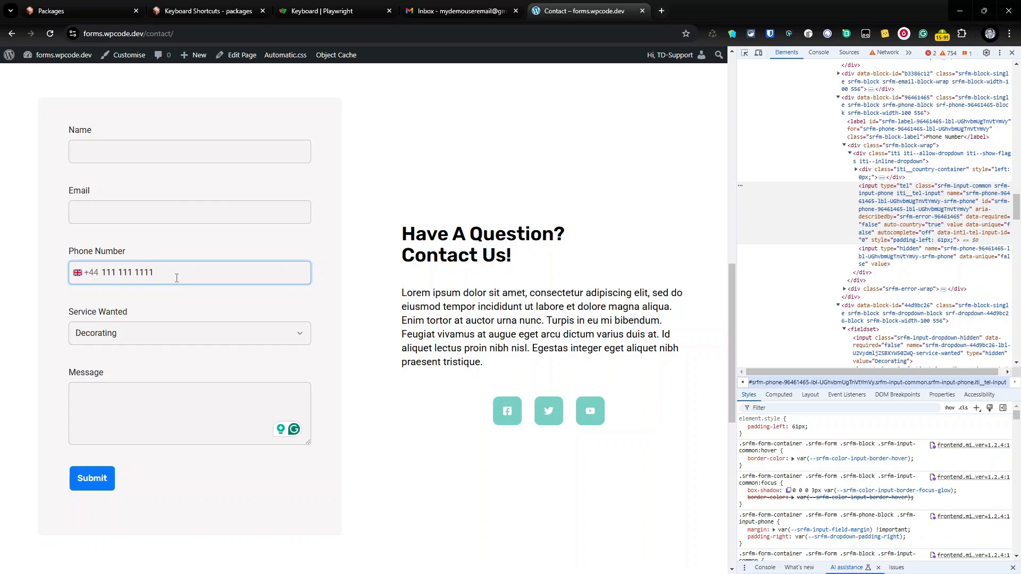
{"action": "left_click", "coordinate": [169, 333]}
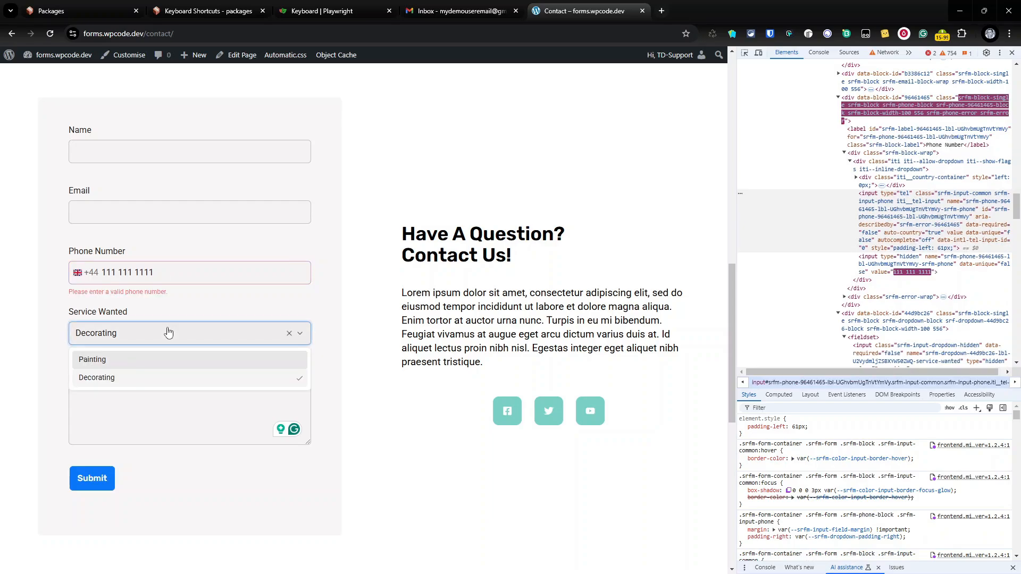
{"action": "left_click", "coordinate": [172, 271]}
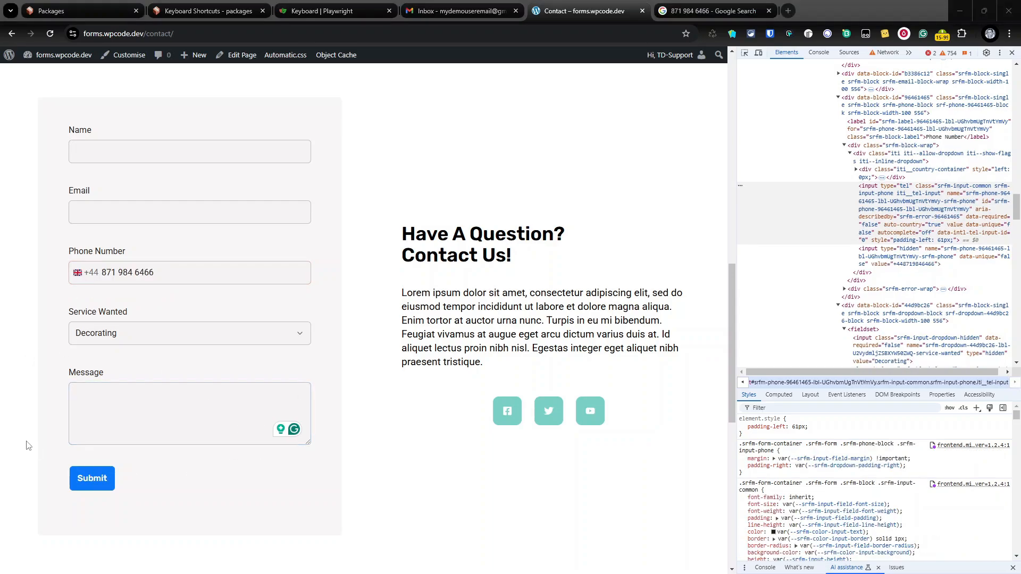
{"action": "left_click", "coordinate": [114, 272]}
Replace the Phone Number fill value with the valid number without spaces, save, and rerun the package
{"action": "left_click", "coordinate": [80, 10]}
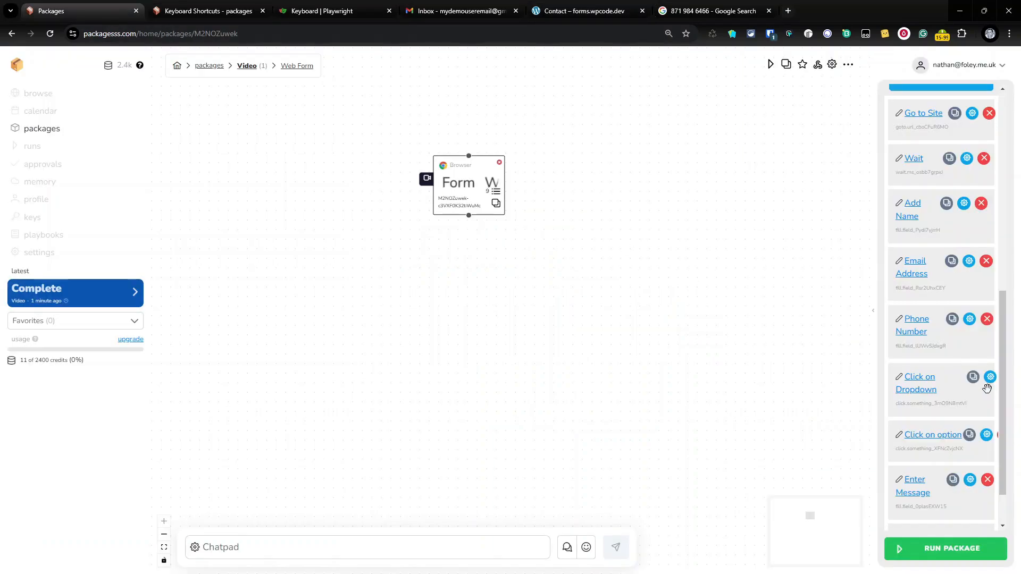
{"action": "left_click", "coordinate": [969, 320]}
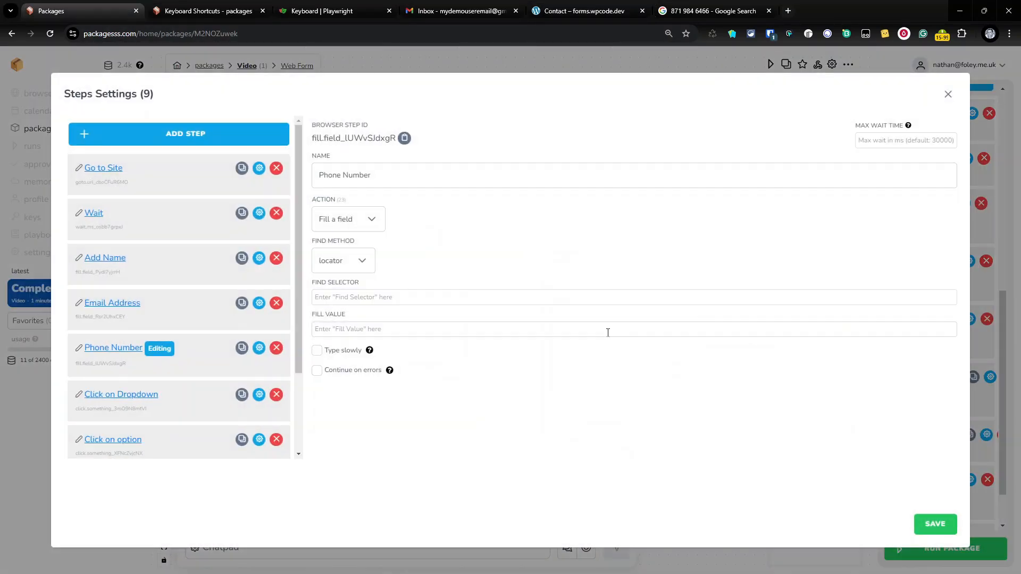
{"action": "triple_click", "coordinate": [497, 333]}
{"action": "key", "text": "ctrl+v"}
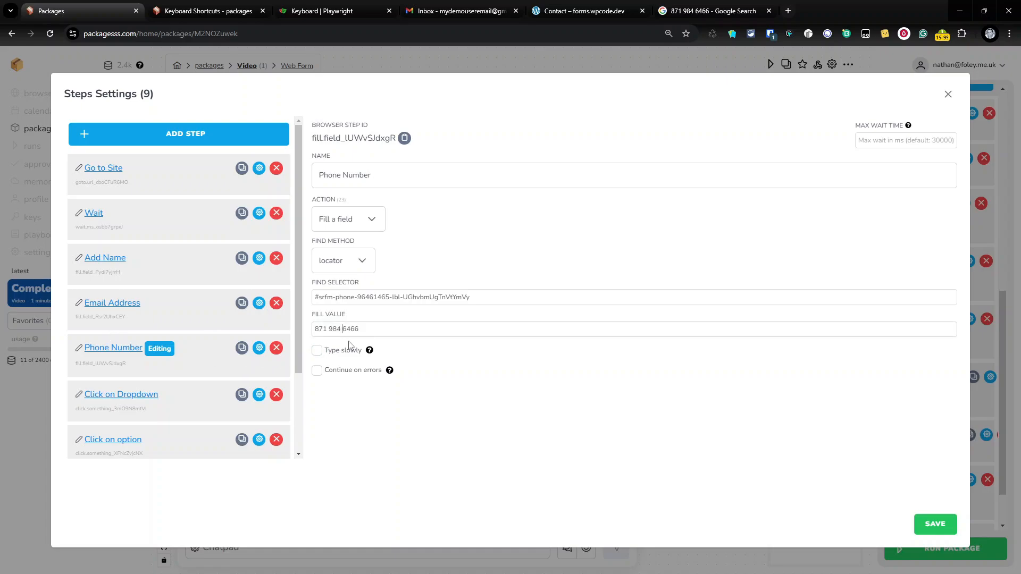
{"action": "key", "text": "BackSpace"}
{"action": "key", "text": "BackSpace"}
{"action": "left_click", "coordinate": [934, 523]}
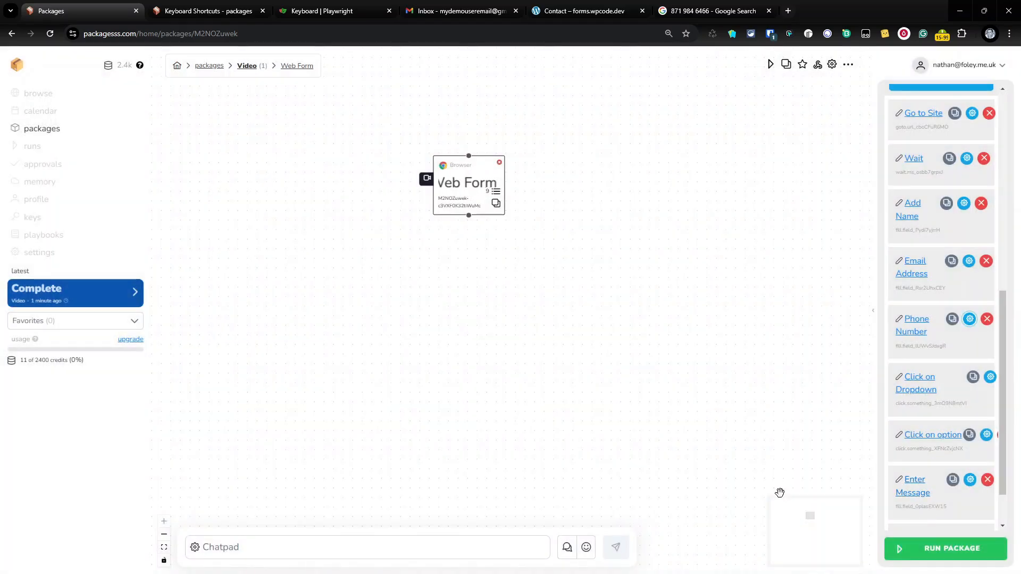
{"action": "left_click", "coordinate": [960, 553]}
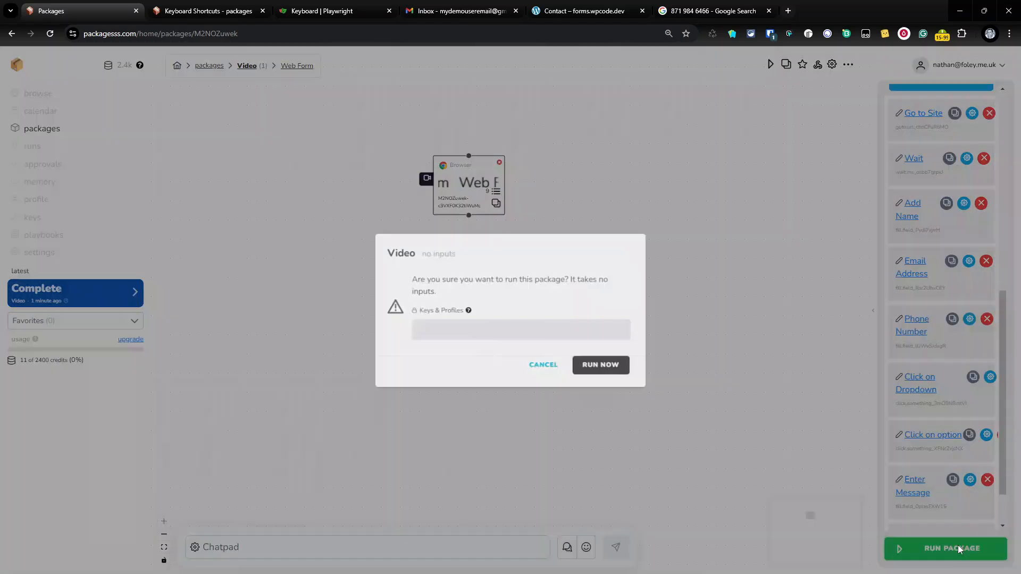
{"action": "left_click", "coordinate": [628, 375]}
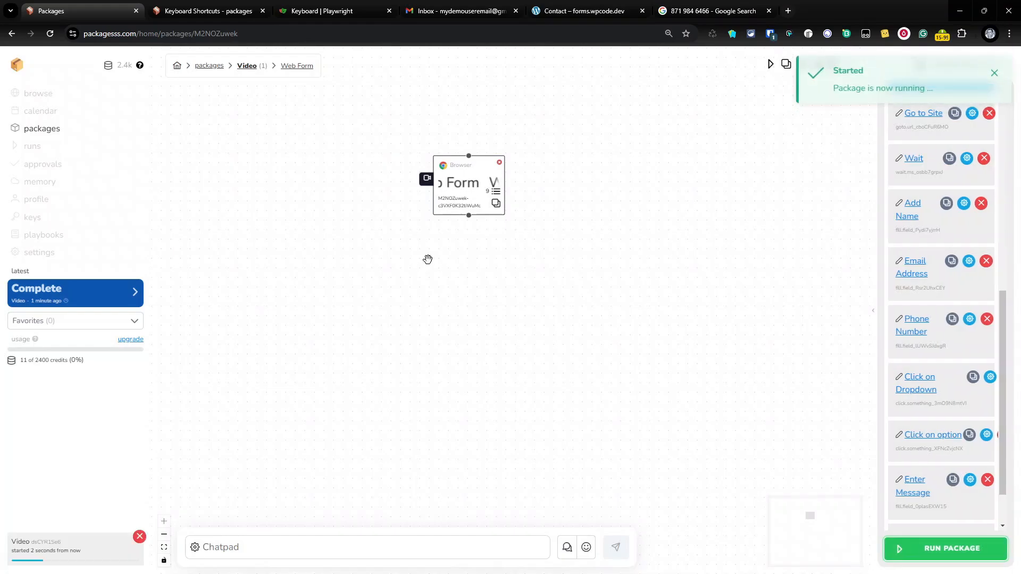
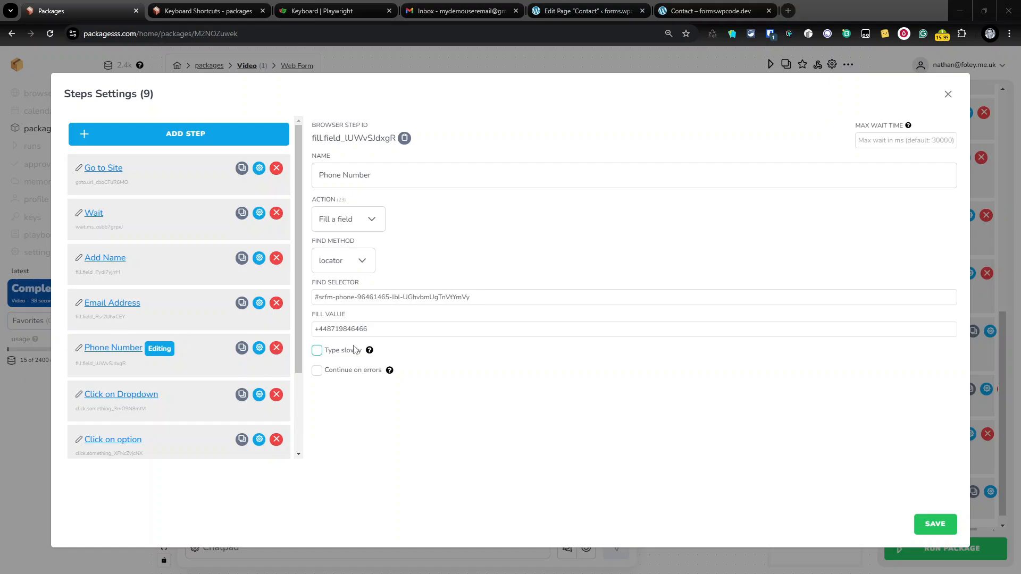
Save the Phone Number step settings and return to the package flow editor
{"action": "left_click", "coordinate": [936, 524]}
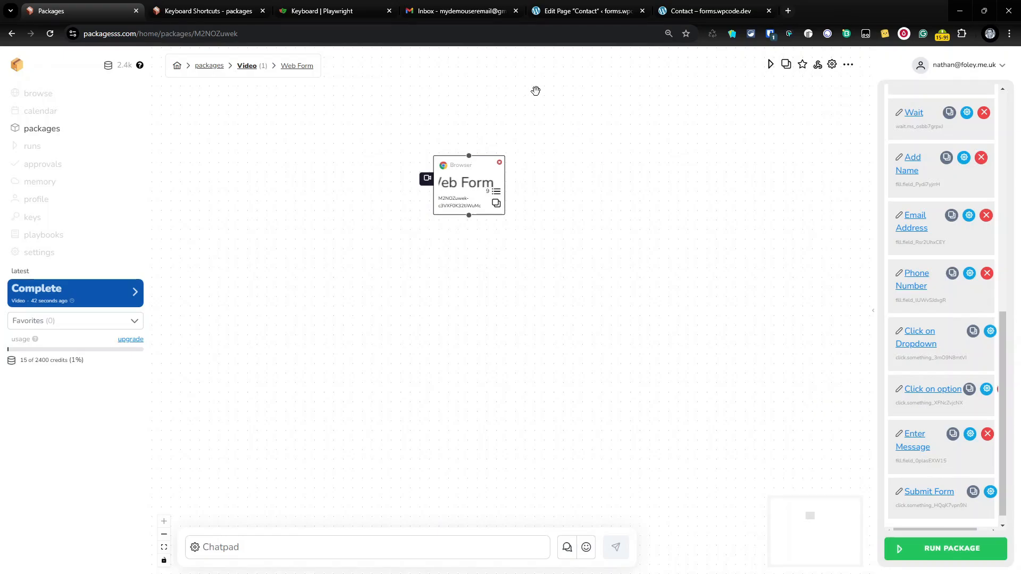
{"action": "left_click", "coordinate": [484, 10]}
{"action": "left_click", "coordinate": [123, 10]}
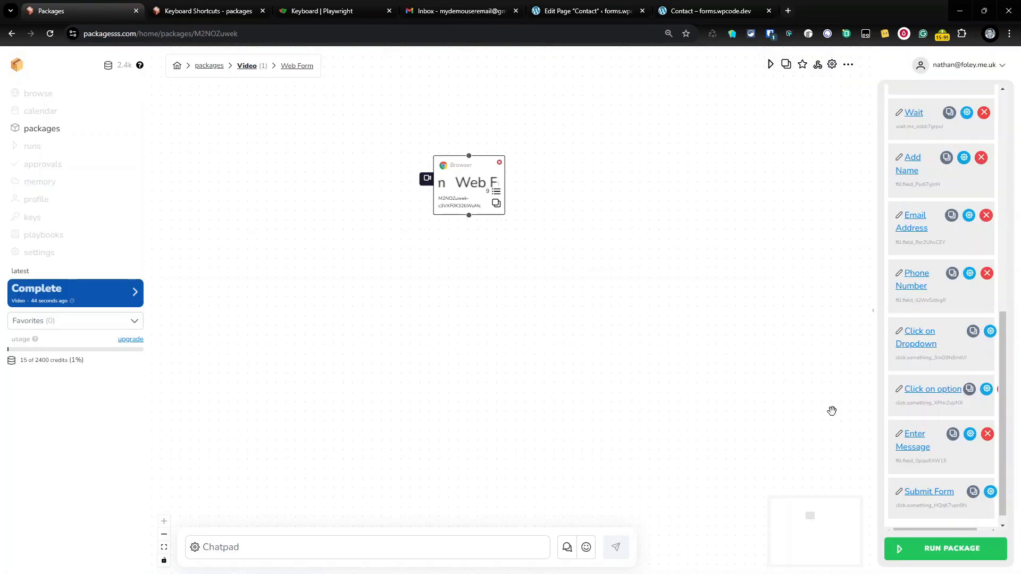
Run the Video package now and watch it fill and submit the live contact form
{"action": "left_click", "coordinate": [963, 543]}
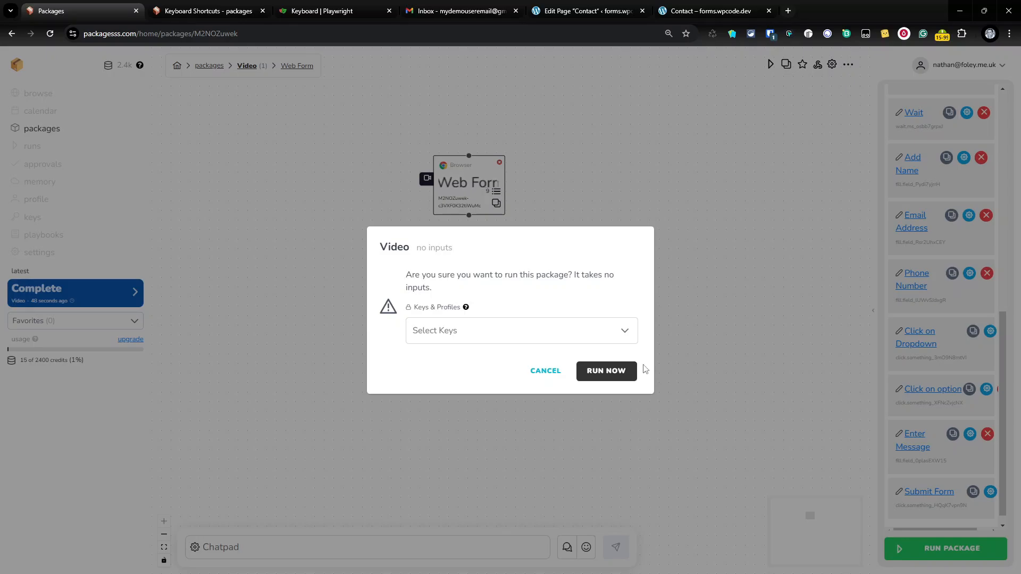
{"action": "left_click", "coordinate": [617, 371]}
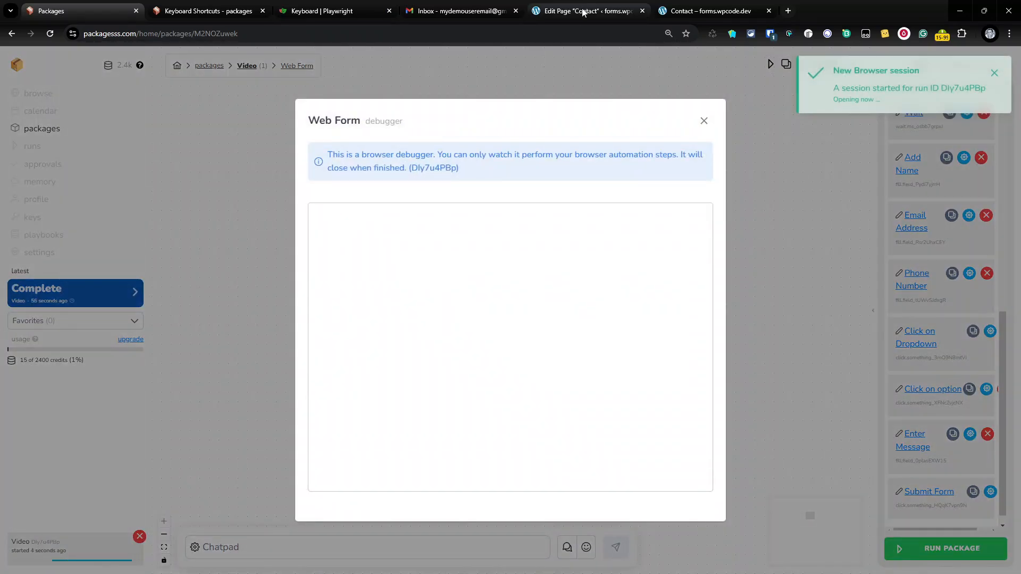
{"action": "left_click", "coordinate": [585, 11]}
{"action": "left_click", "coordinate": [577, 60]}
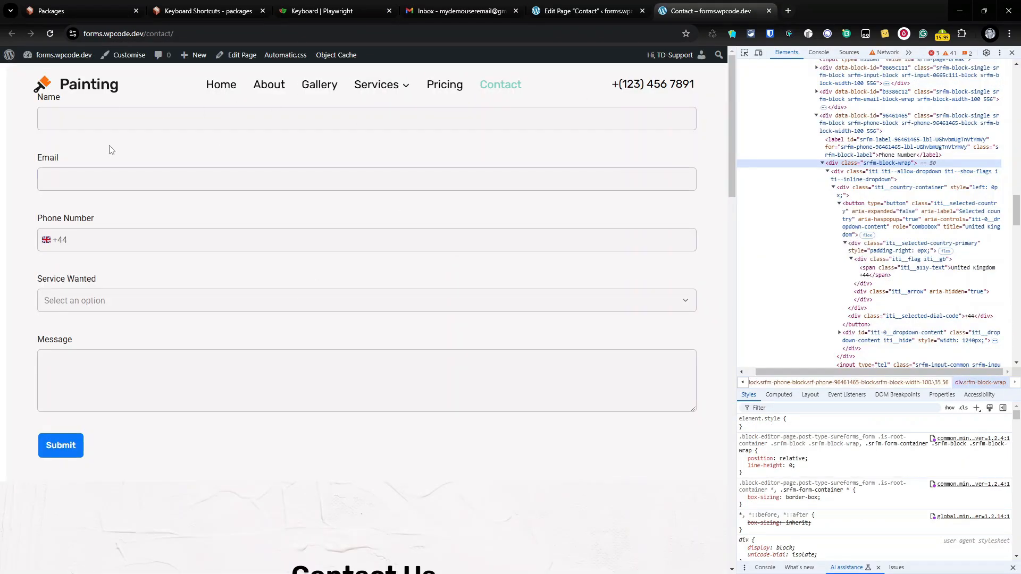
{"action": "left_click", "coordinate": [106, 10]}
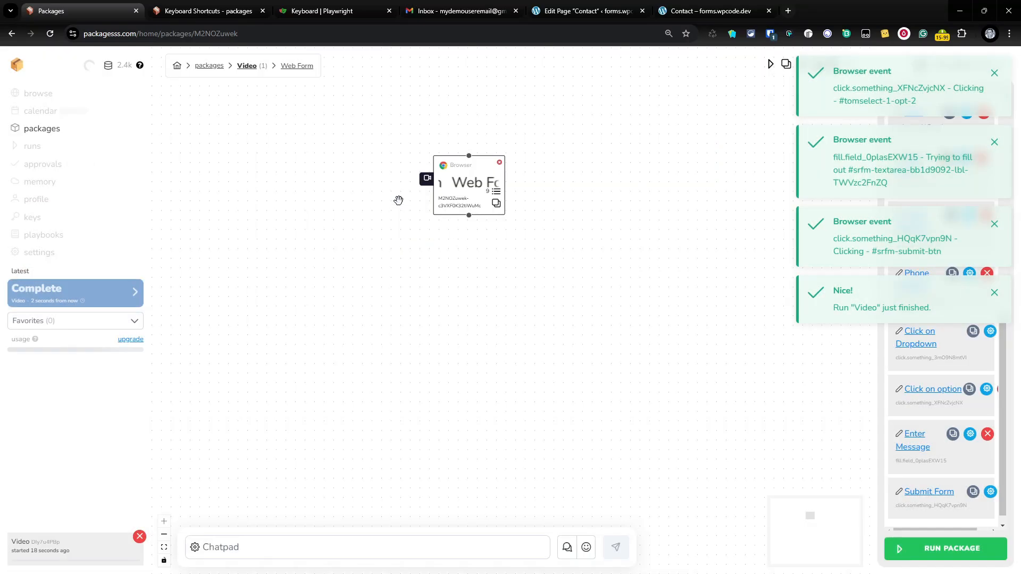
Open the new form submission email and check its email, phone, Decorating service and message
{"action": "left_click", "coordinate": [484, 6]}
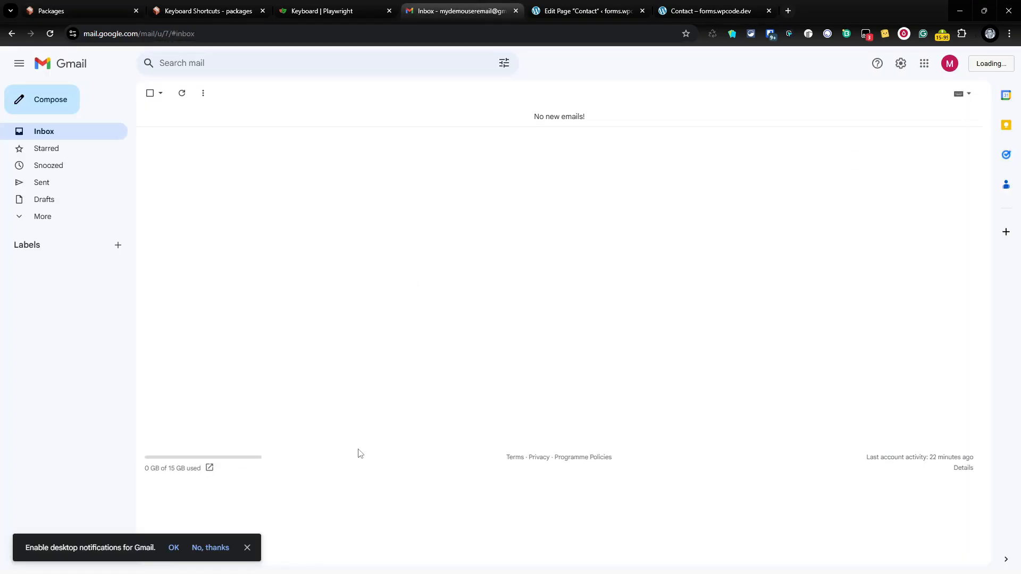
{"action": "left_click", "coordinate": [474, 116]}
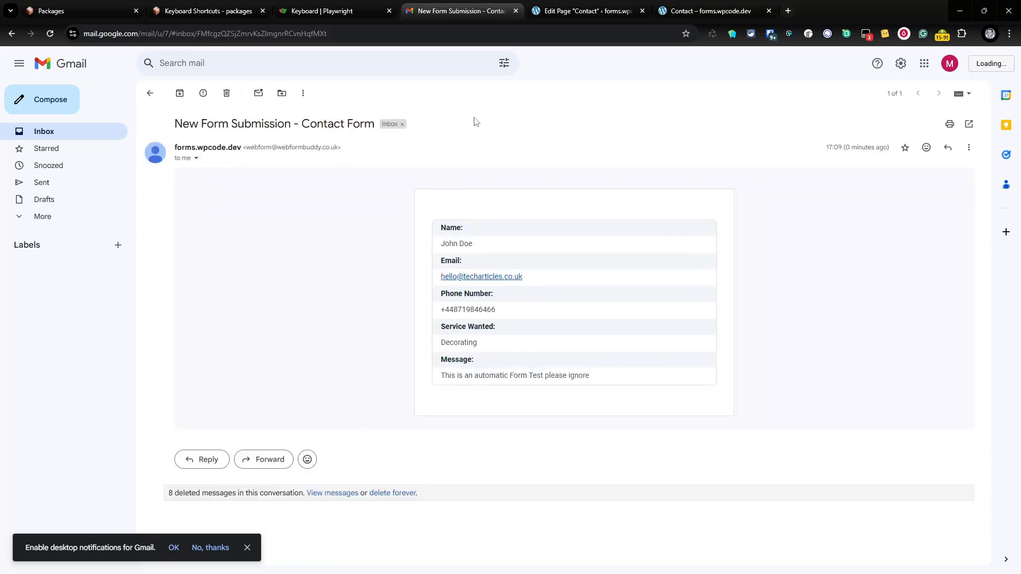
{"action": "left_click_drag", "start_coordinate": [445, 246], "coordinate": [494, 250]}
{"action": "left_click_drag", "start_coordinate": [440, 276], "coordinate": [527, 291]}
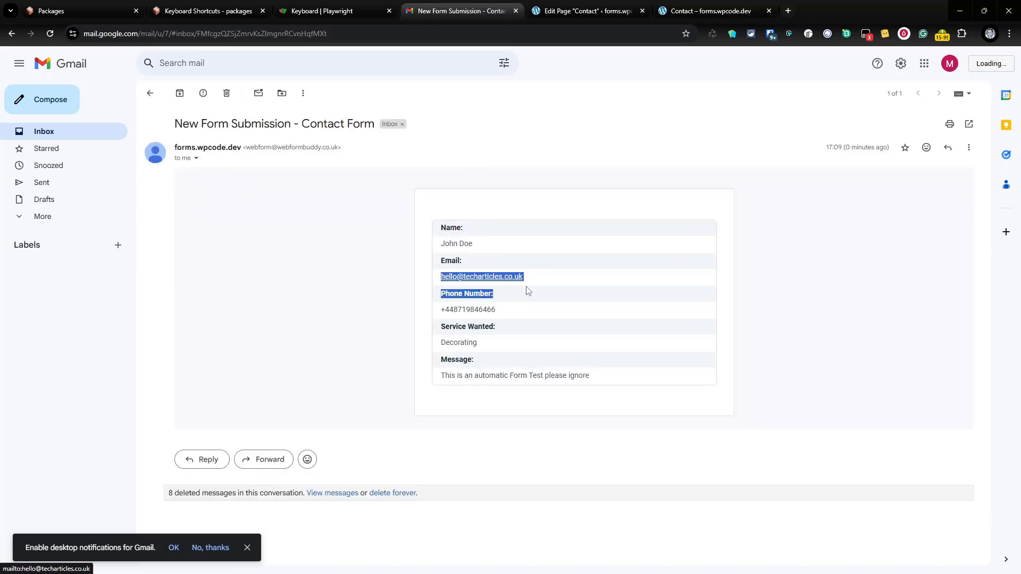
{"action": "left_click", "coordinate": [482, 325]}
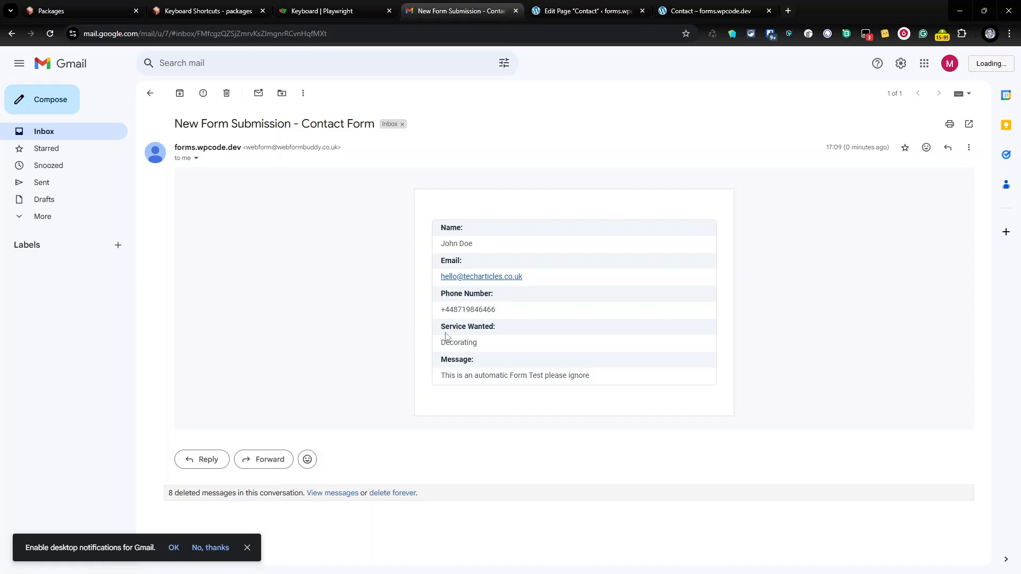
{"action": "left_click_drag", "start_coordinate": [445, 333], "coordinate": [464, 358]}
{"action": "triple_click", "coordinate": [502, 380]}
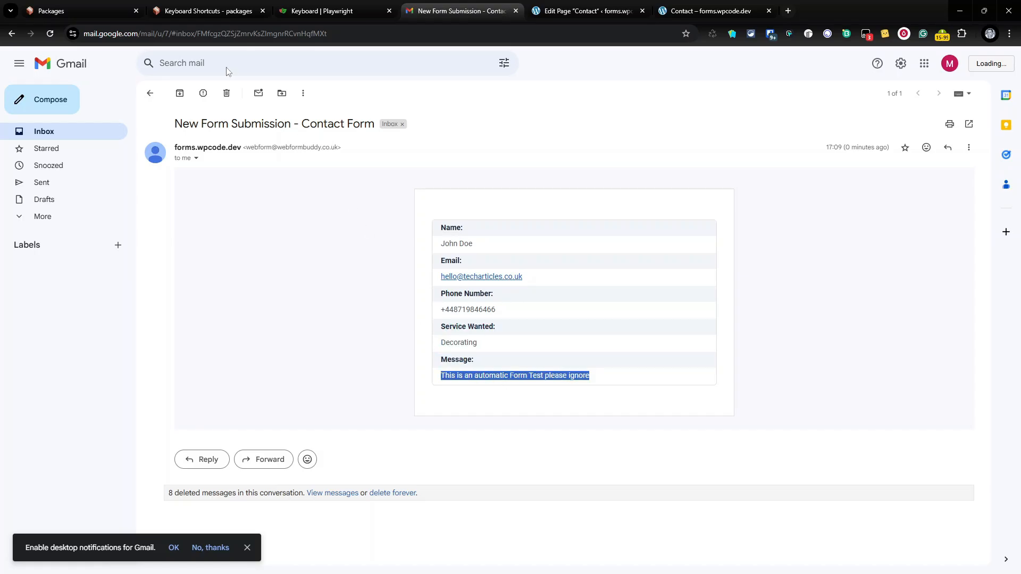
{"action": "left_click", "coordinate": [87, 9]}
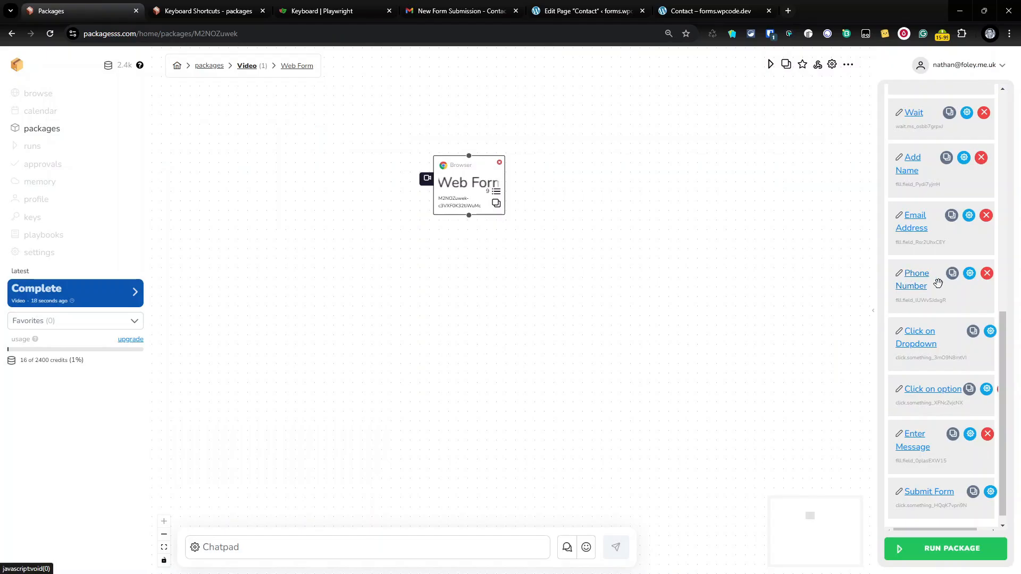
{"action": "left_click", "coordinate": [913, 279]}
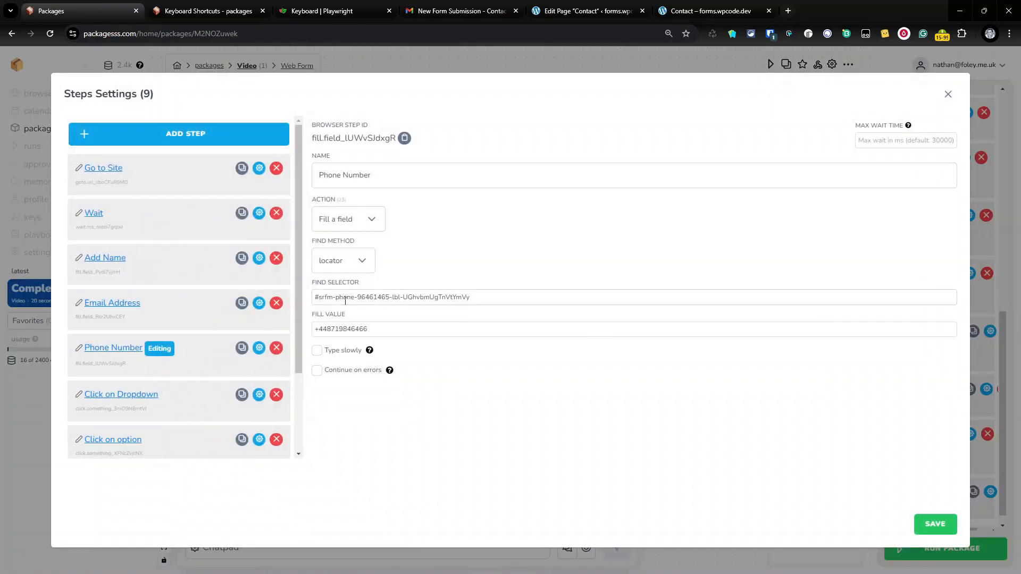
{"action": "left_click_drag", "start_coordinate": [322, 296], "coordinate": [485, 296]}
{"action": "triple_click", "coordinate": [485, 296]}
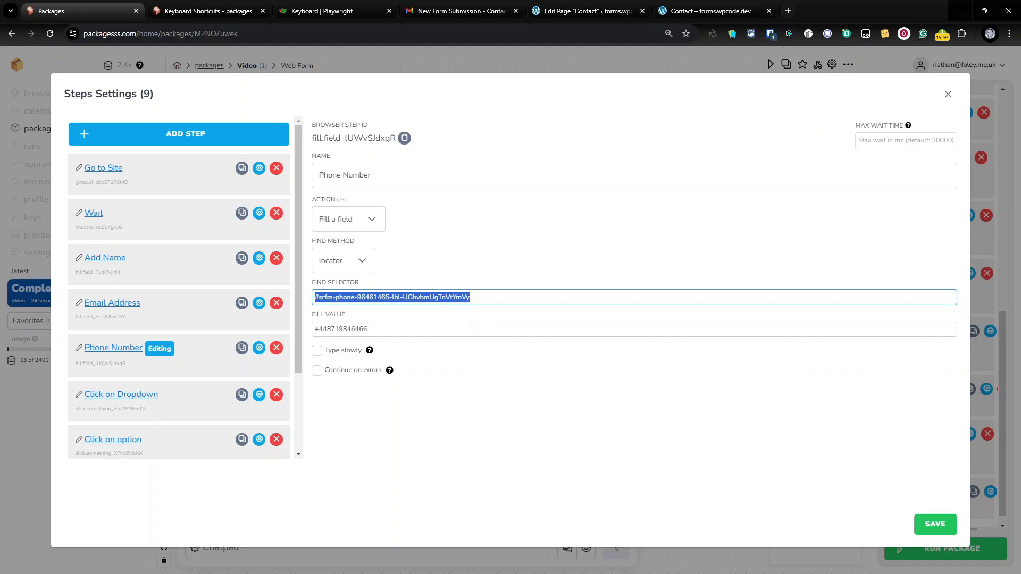
{"action": "scroll", "coordinate": [250, 339], "scroll_direction": "down", "scroll_amount": 1}
{"action": "scroll", "coordinate": [247, 341], "scroll_direction": "up", "scroll_amount": 1}
{"action": "scroll", "coordinate": [227, 391], "scroll_direction": "down", "scroll_amount": 2}
{"action": "scroll", "coordinate": [226, 391], "scroll_direction": "up", "scroll_amount": 2}
{"action": "left_click", "coordinate": [464, 245]}
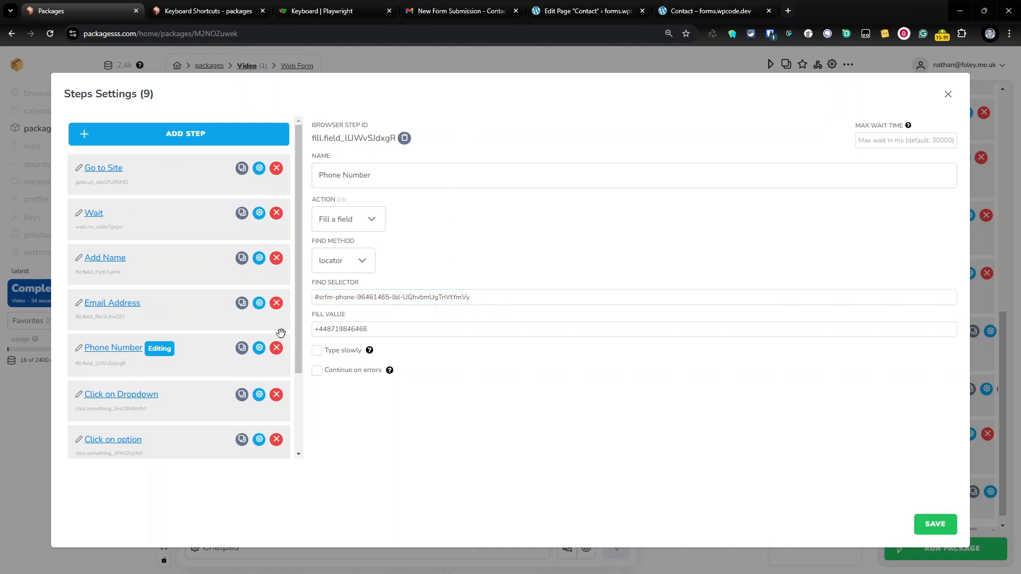
{"action": "left_click", "coordinate": [118, 398]}
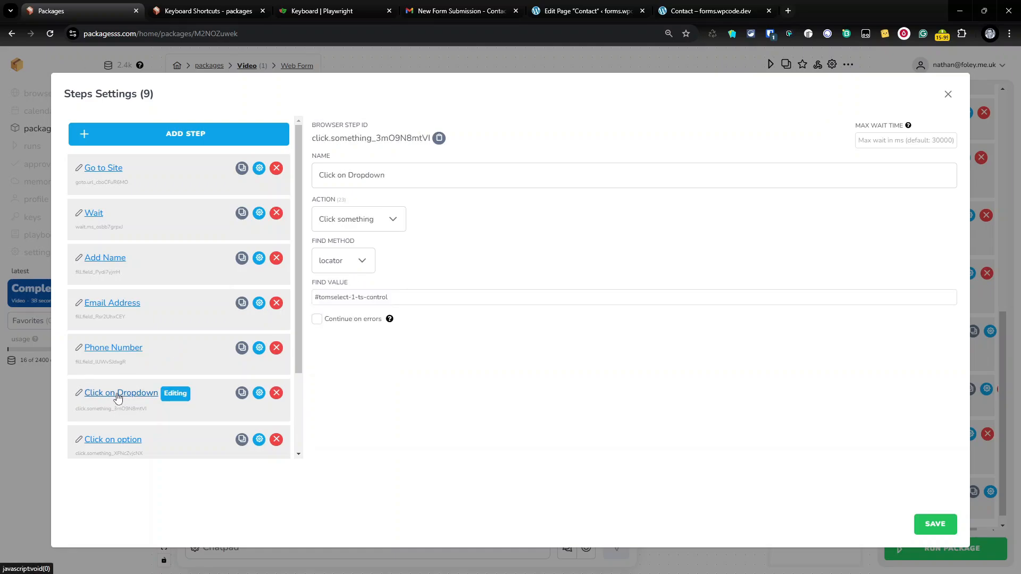
{"action": "left_click", "coordinate": [129, 349]}
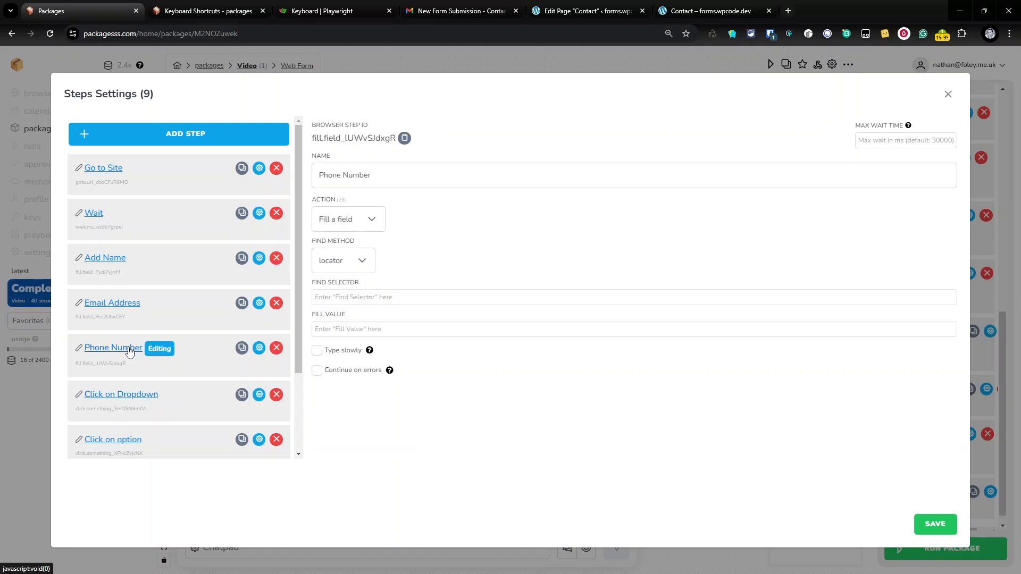
{"action": "left_click", "coordinate": [949, 95]}
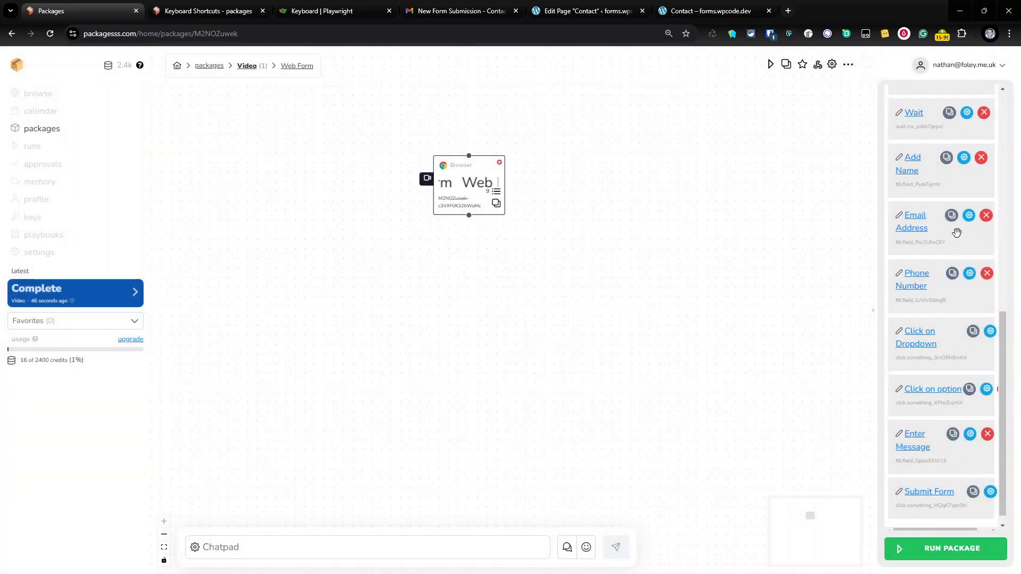
Delete the Wait step from the Web Form package and save the step settings
{"action": "scroll", "coordinate": [922, 147], "scroll_direction": "up", "scroll_amount": 3}
{"action": "scroll", "coordinate": [897, 376], "scroll_direction": "down", "scroll_amount": 3}
{"action": "scroll", "coordinate": [964, 487], "scroll_direction": "up", "scroll_amount": 3}
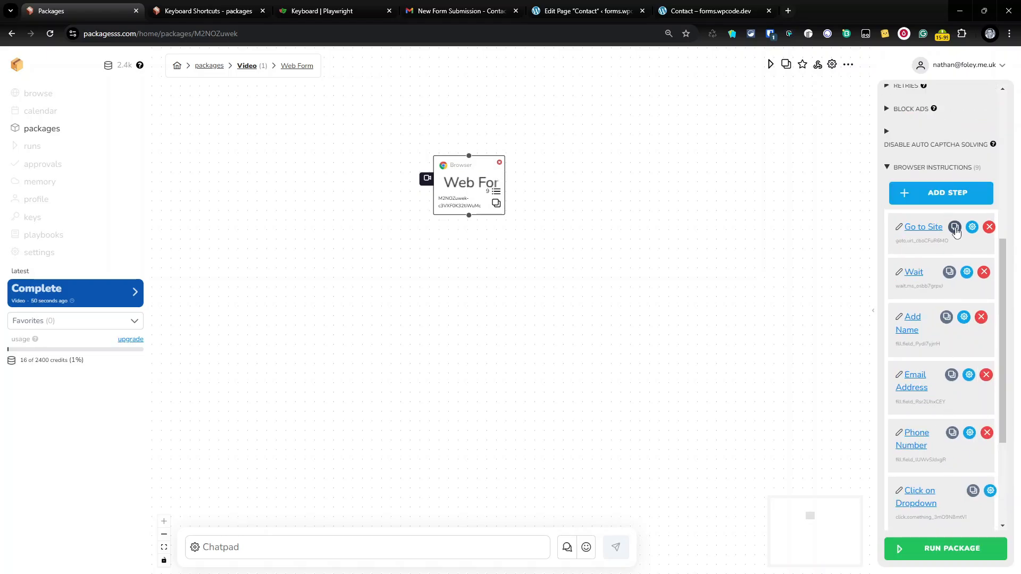
{"action": "left_click", "coordinate": [972, 227]}
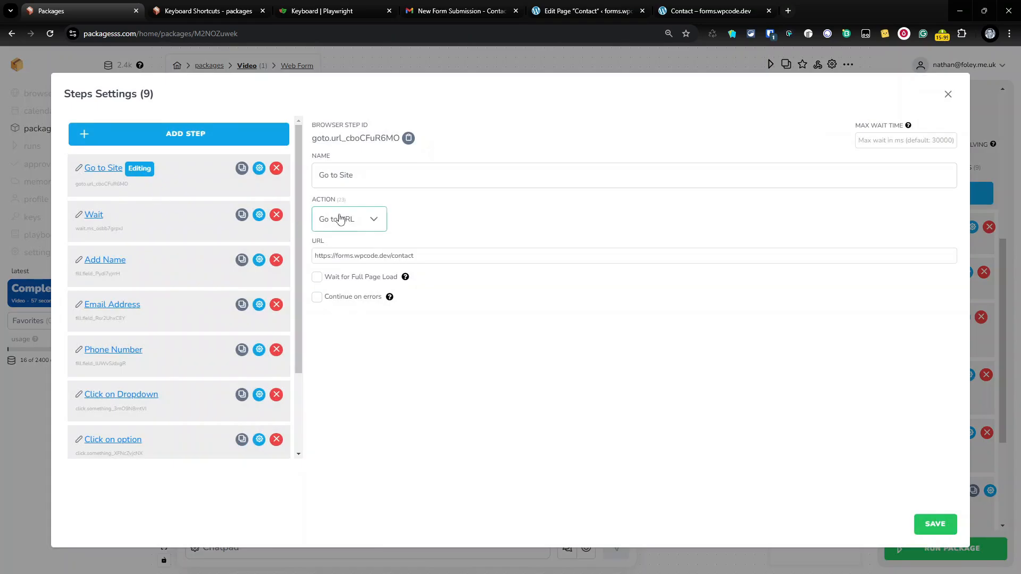
{"action": "left_click", "coordinate": [277, 215]}
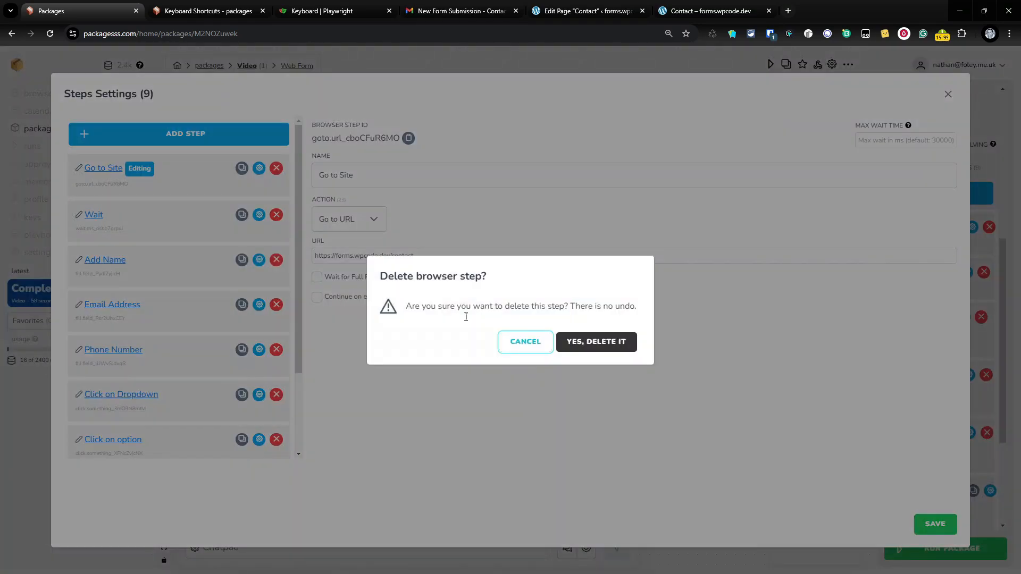
{"action": "left_click", "coordinate": [579, 343]}
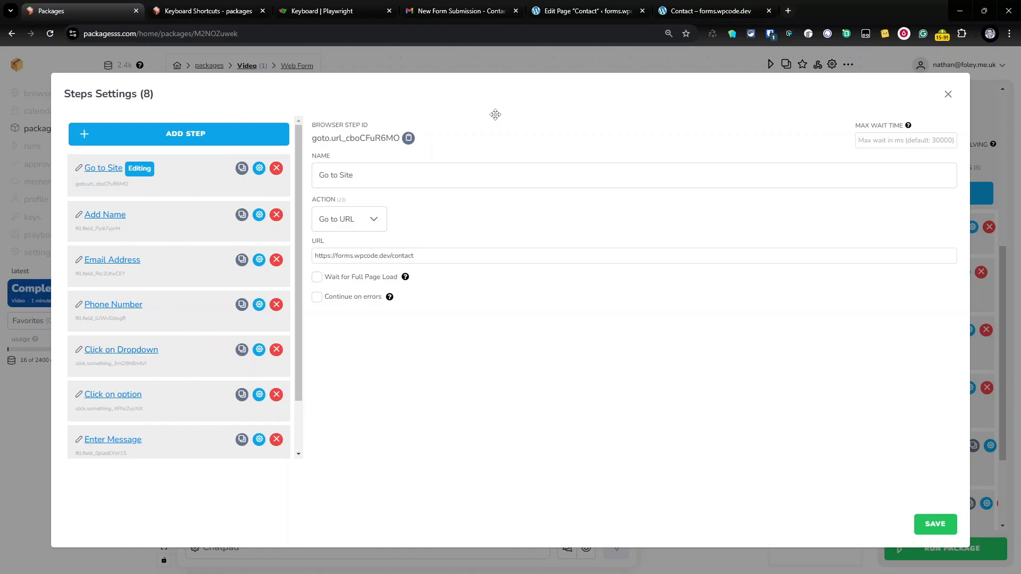
{"action": "left_click", "coordinate": [935, 524]}
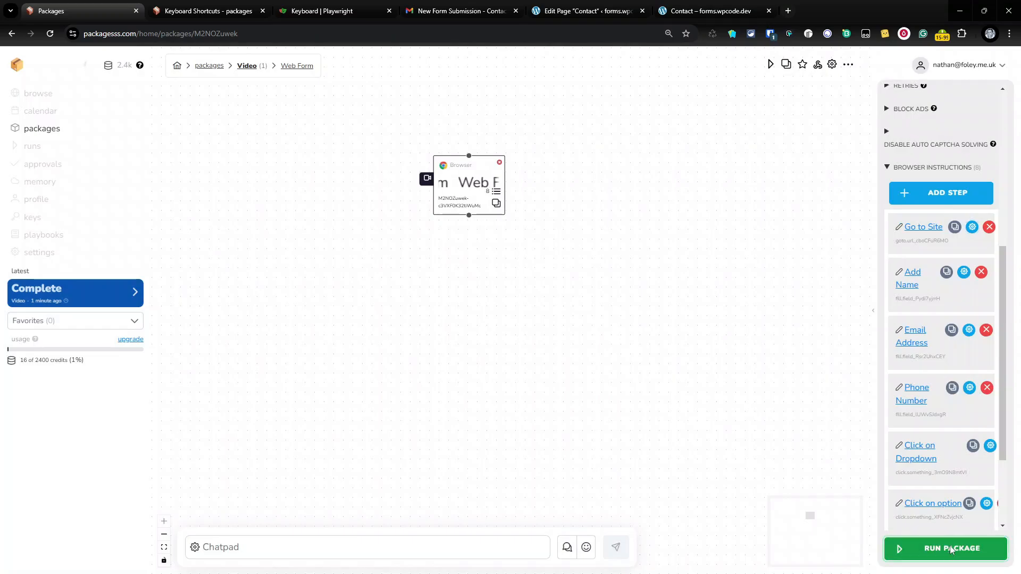
Run the eight-step package and watch it fill the contact form, choosing Decorating as the service
{"action": "left_click", "coordinate": [950, 548]}
{"action": "left_click", "coordinate": [621, 371]}
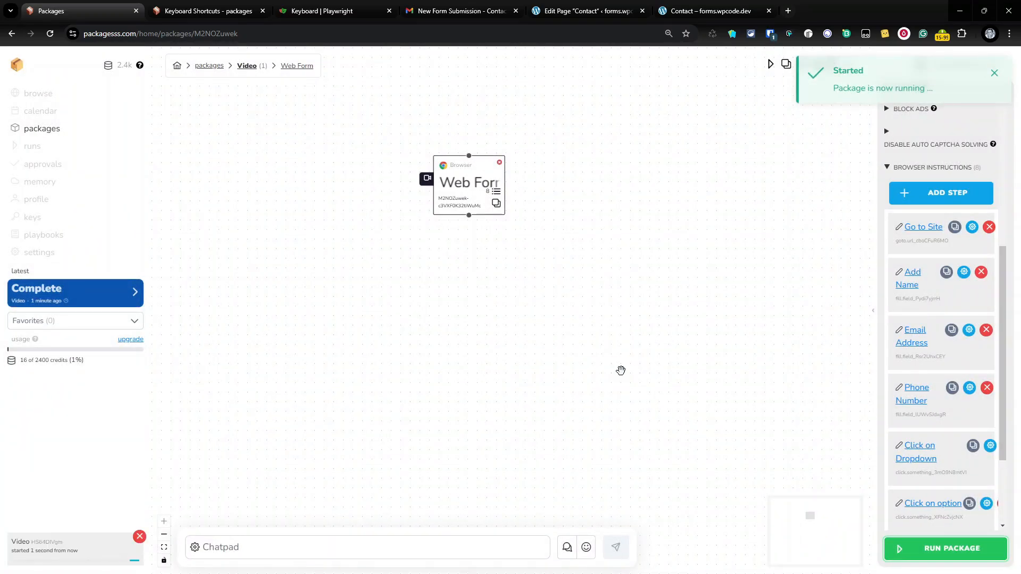
{"action": "left_click", "coordinate": [717, 8]}
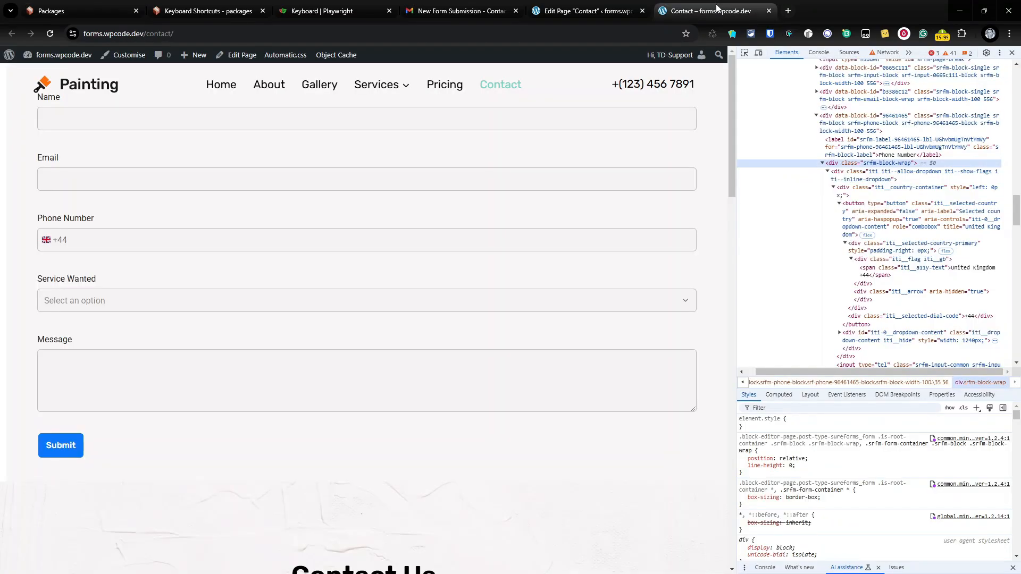
{"action": "left_click", "coordinate": [163, 113]}
{"action": "left_click", "coordinate": [125, 181]}
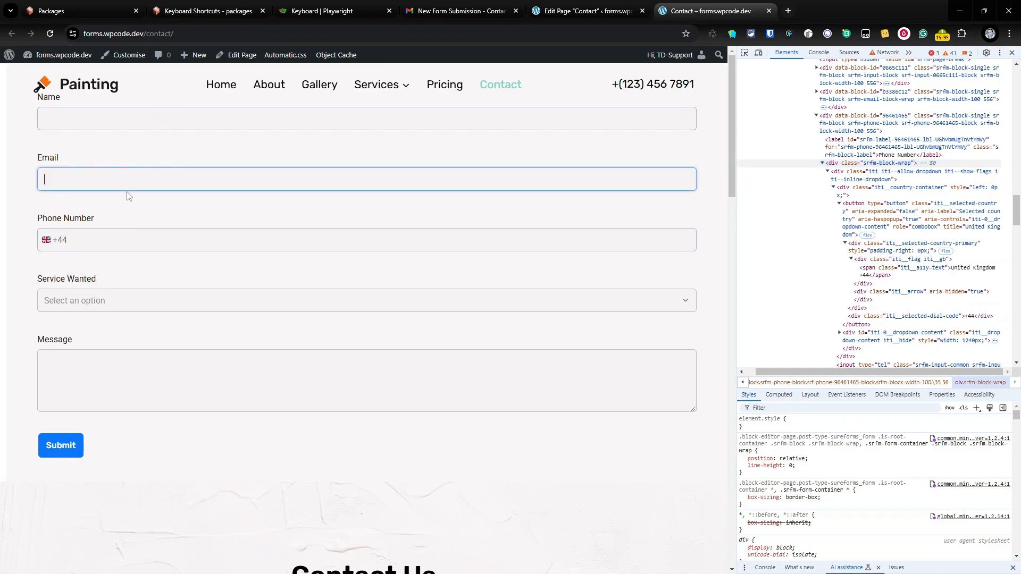
{"action": "left_click", "coordinate": [128, 245]}
{"action": "left_click", "coordinate": [128, 301]}
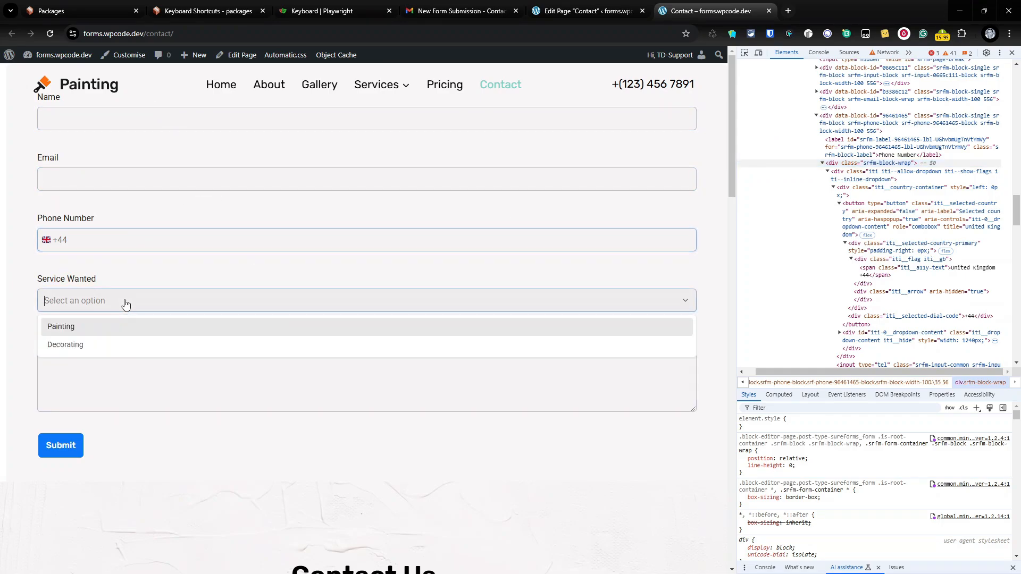
{"action": "left_click", "coordinate": [82, 346]}
{"action": "left_click", "coordinate": [84, 378]}
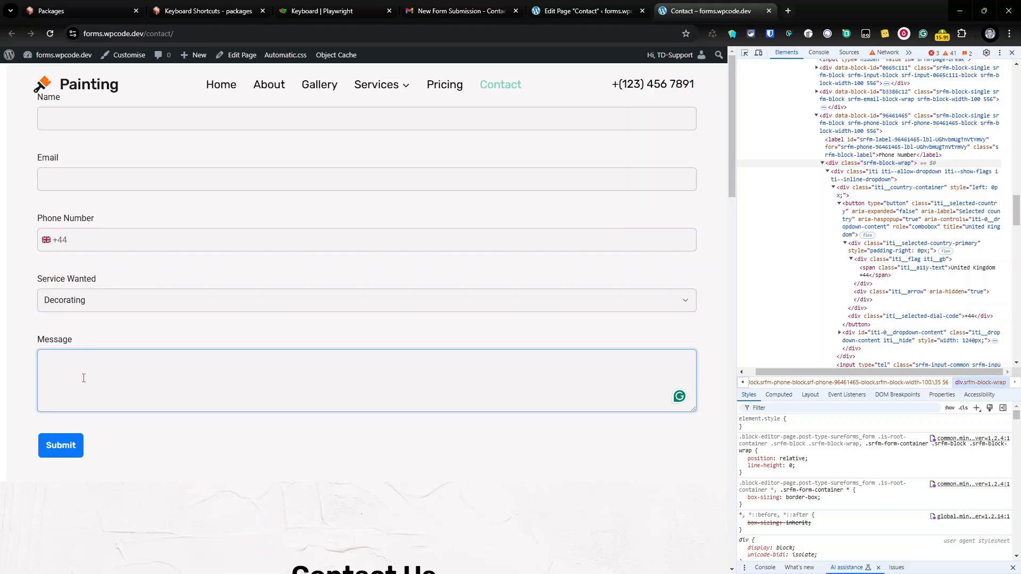
{"action": "left_click", "coordinate": [85, 5]}
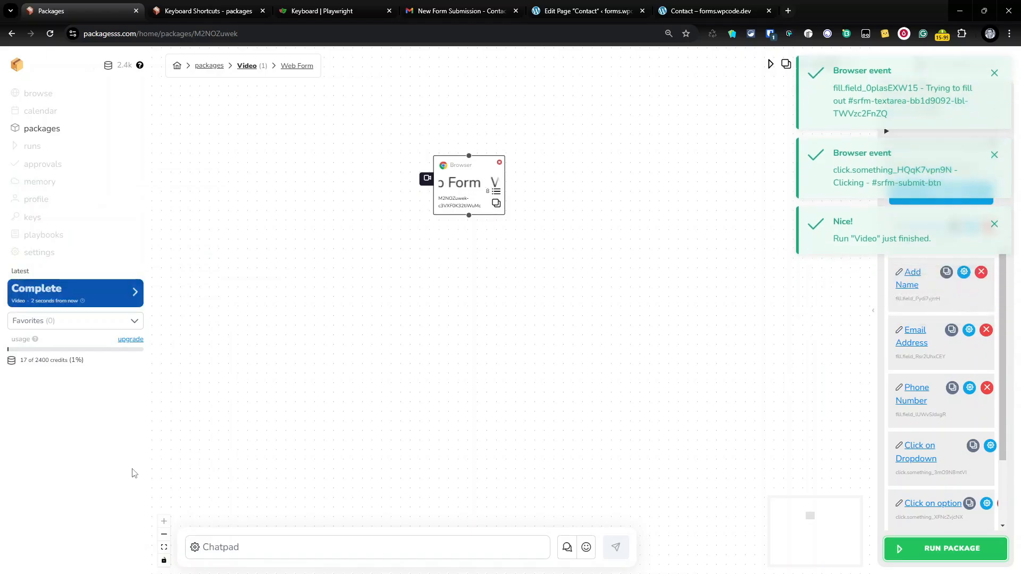
Review the 17:09 and 17:11 form submissions in Gmail, then move the conversation to the Bin
{"action": "left_click", "coordinate": [447, 5]}
{"action": "left_click", "coordinate": [63, 133]}
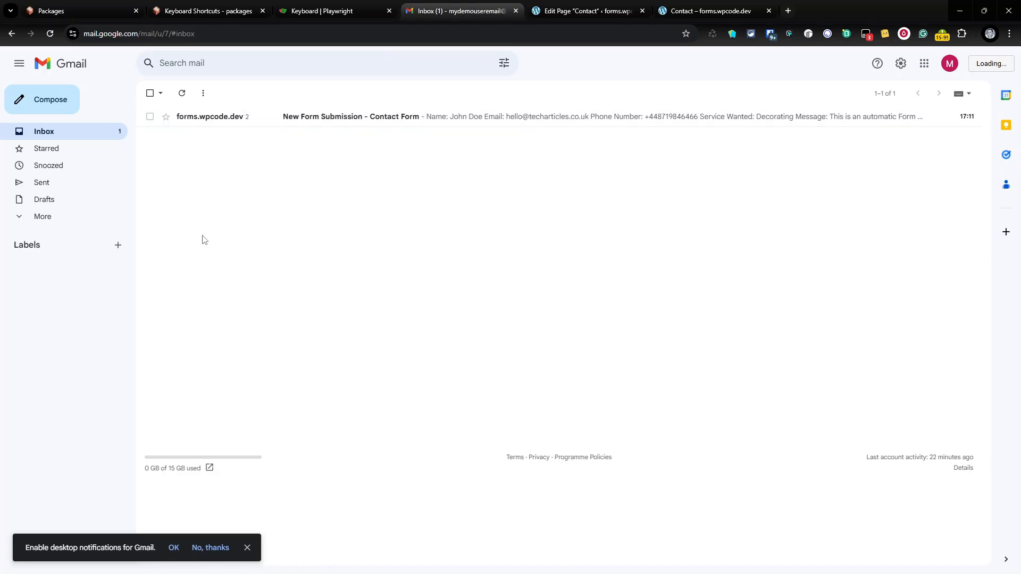
{"action": "left_click", "coordinate": [381, 120]}
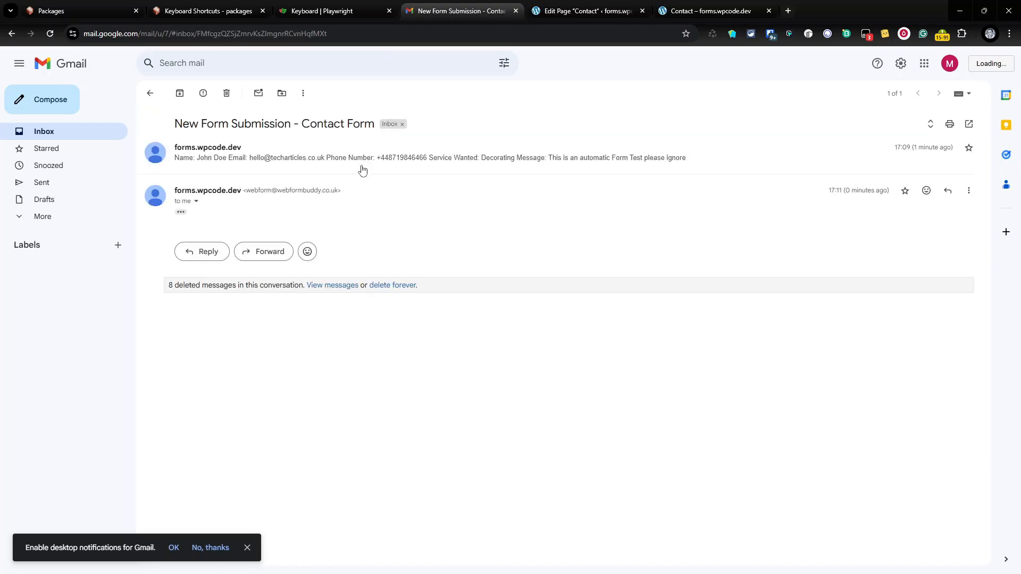
{"action": "left_click", "coordinate": [363, 170]}
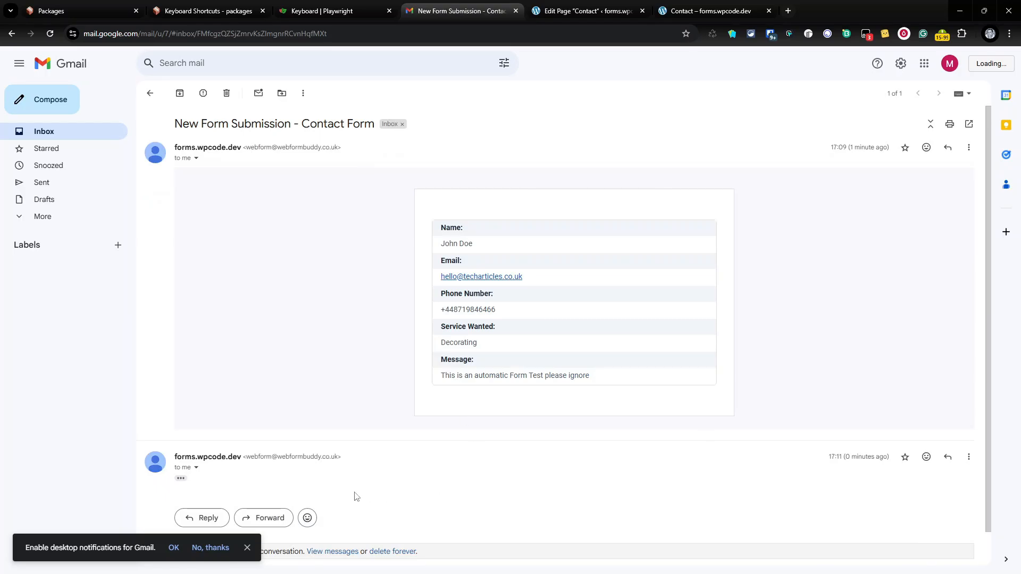
{"action": "scroll", "coordinate": [357, 497], "scroll_direction": "down", "scroll_amount": 1}
{"action": "left_click", "coordinate": [182, 443]}
{"action": "scroll", "coordinate": [526, 369], "scroll_direction": "down", "scroll_amount": 4}
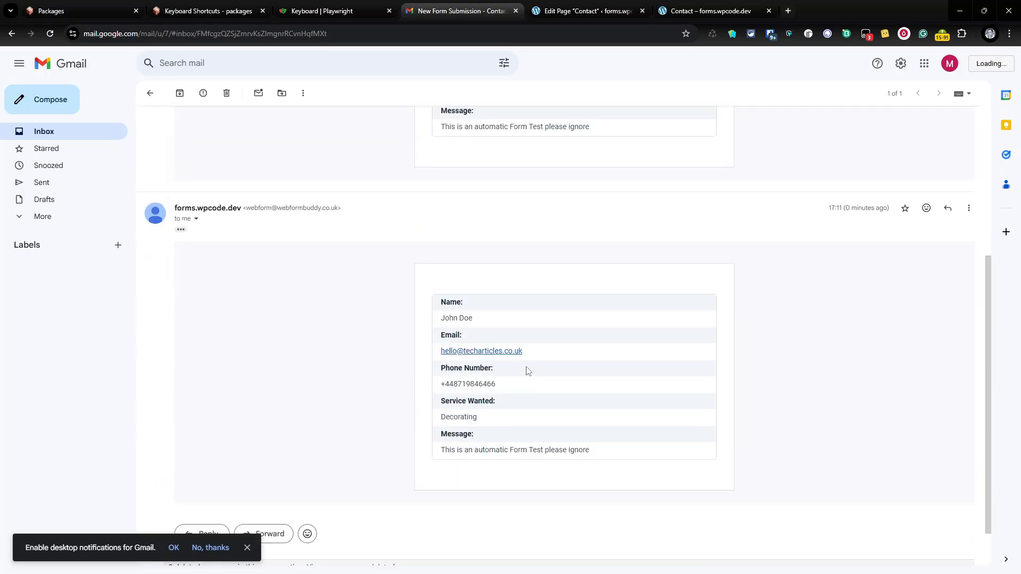
{"action": "scroll", "coordinate": [528, 370], "scroll_direction": "up", "scroll_amount": 5}
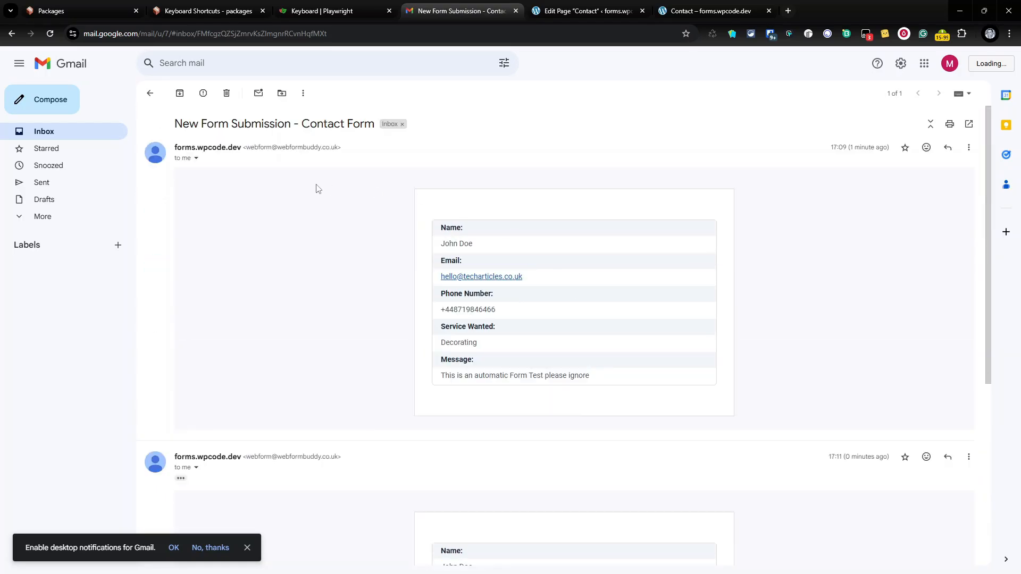
{"action": "left_click", "coordinate": [226, 94]}
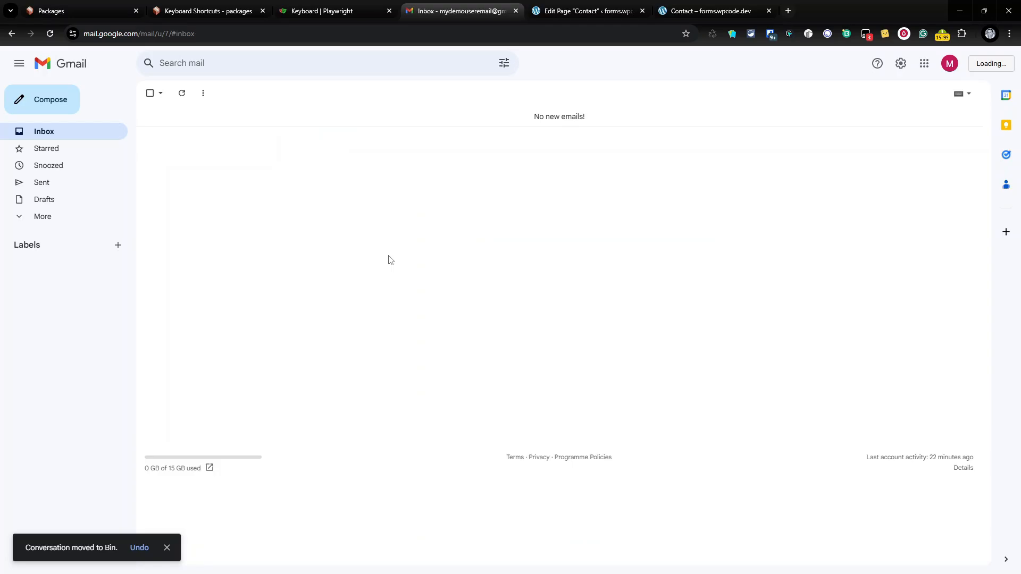
{"action": "left_click", "coordinate": [80, 10]}
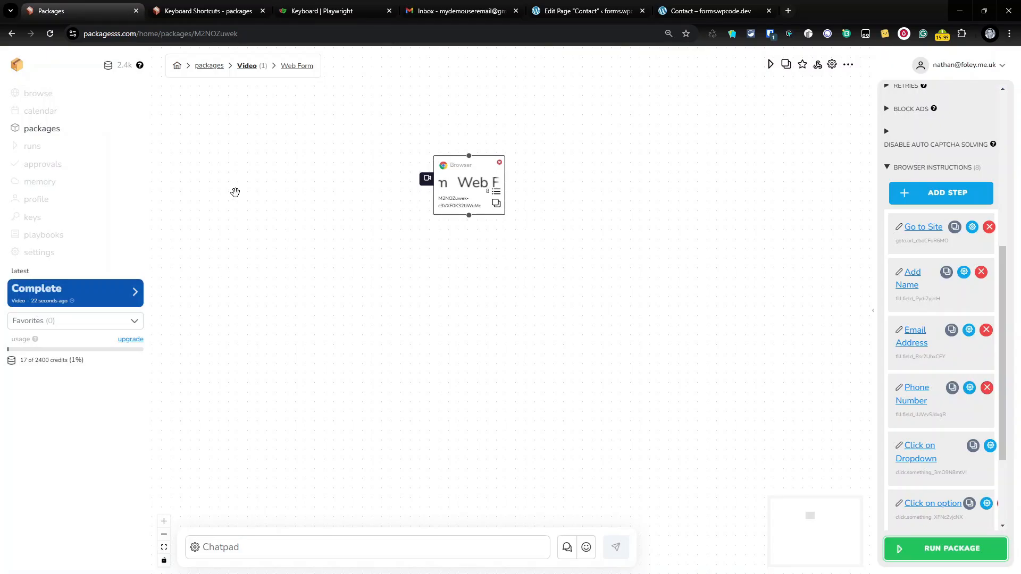
Move the Web Form node left, then try a clone of it and delete the clone
{"action": "left_click_drag", "start_coordinate": [474, 179], "coordinate": [262, 165]}
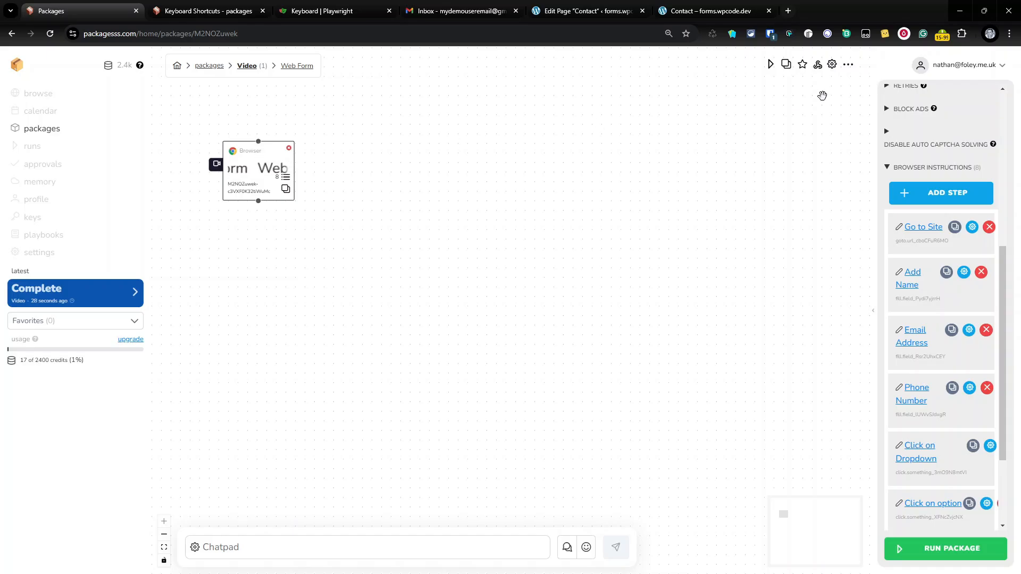
{"action": "right_click", "coordinate": [276, 166]}
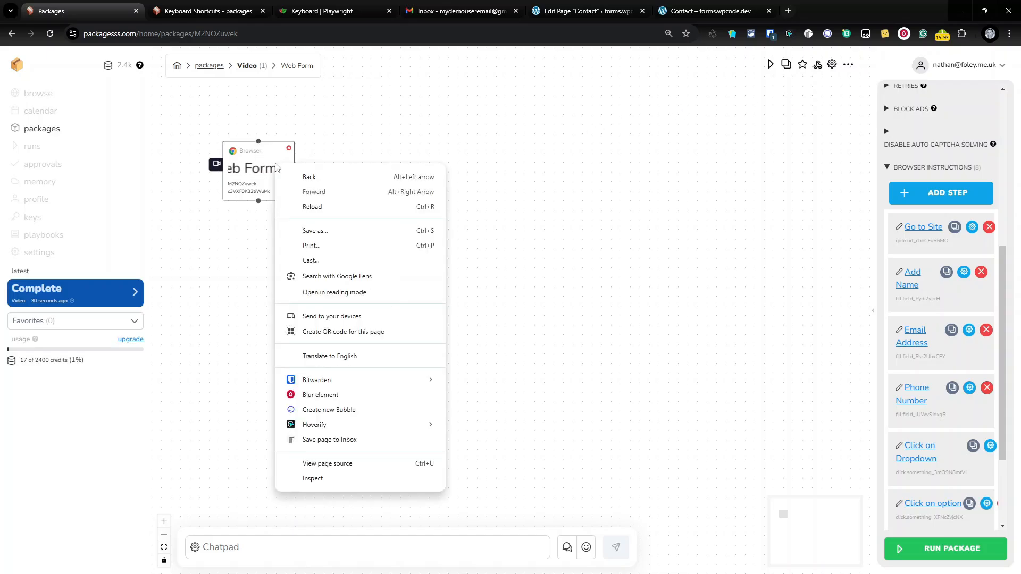
{"action": "left_click", "coordinate": [466, 218]}
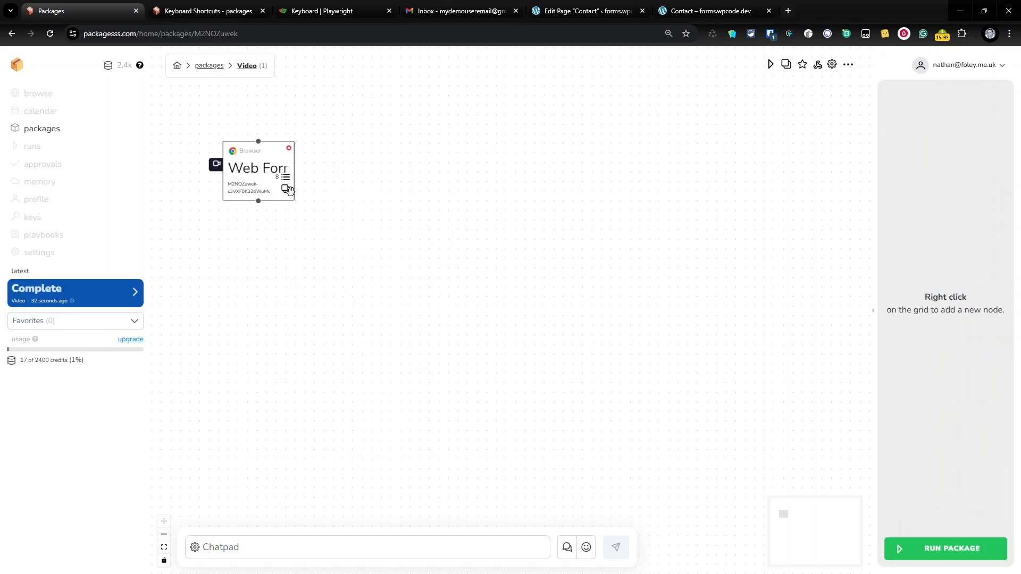
{"action": "left_click", "coordinate": [286, 189]}
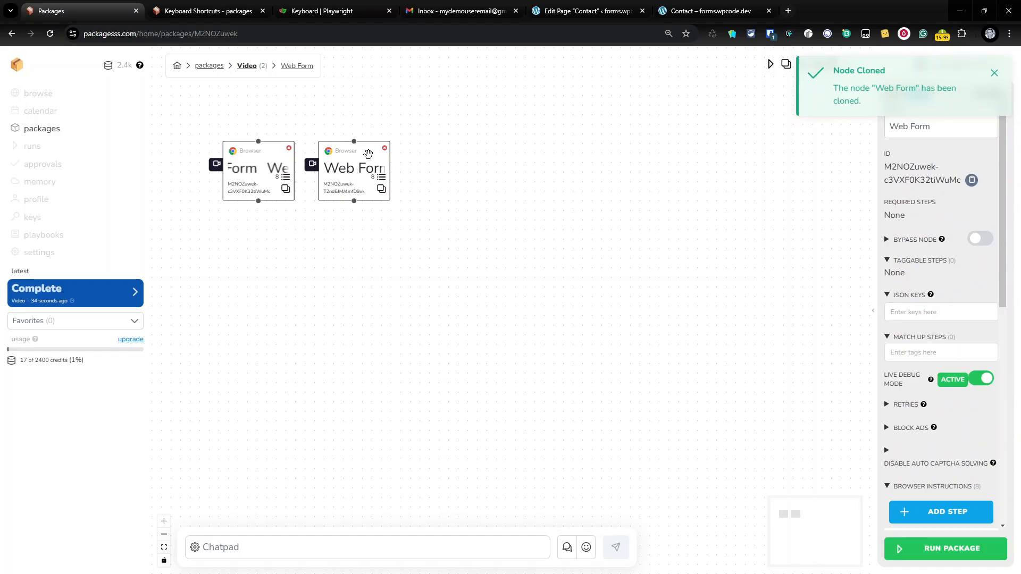
{"action": "left_click", "coordinate": [385, 148]}
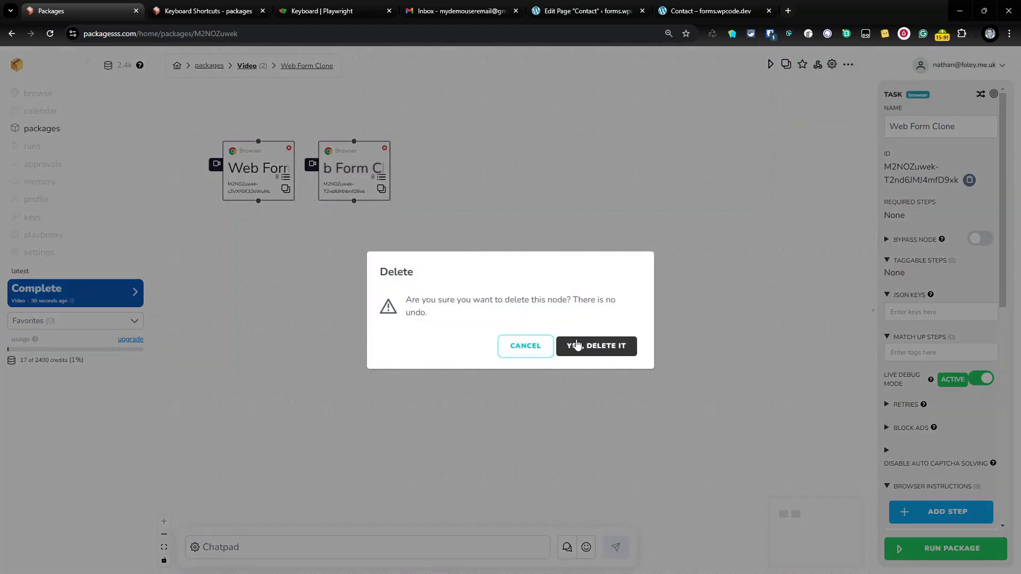
{"action": "left_click", "coordinate": [577, 346]}
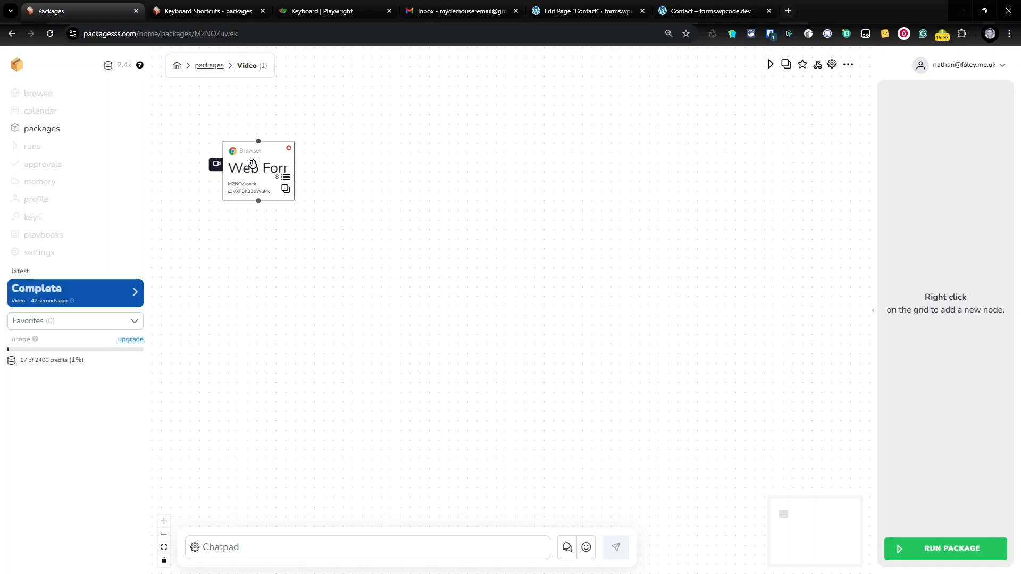
Clone the Web Form node five times and spread the stacked clones across the canvas
{"action": "left_click", "coordinate": [285, 189]}
{"action": "left_click", "coordinate": [286, 190]}
{"action": "left_click", "coordinate": [285, 189]}
{"action": "left_click", "coordinate": [286, 190]}
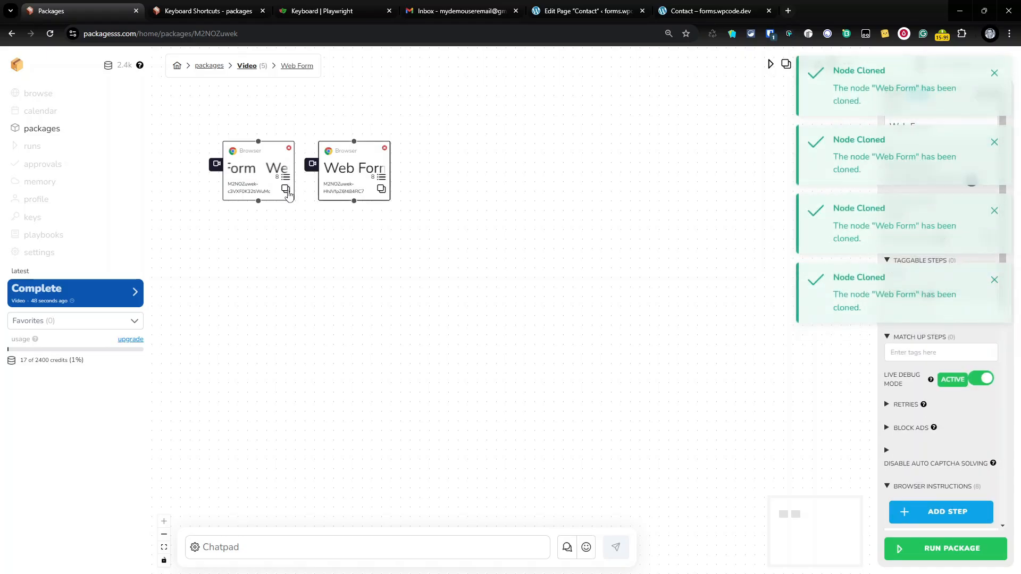
{"action": "left_click", "coordinate": [287, 190]}
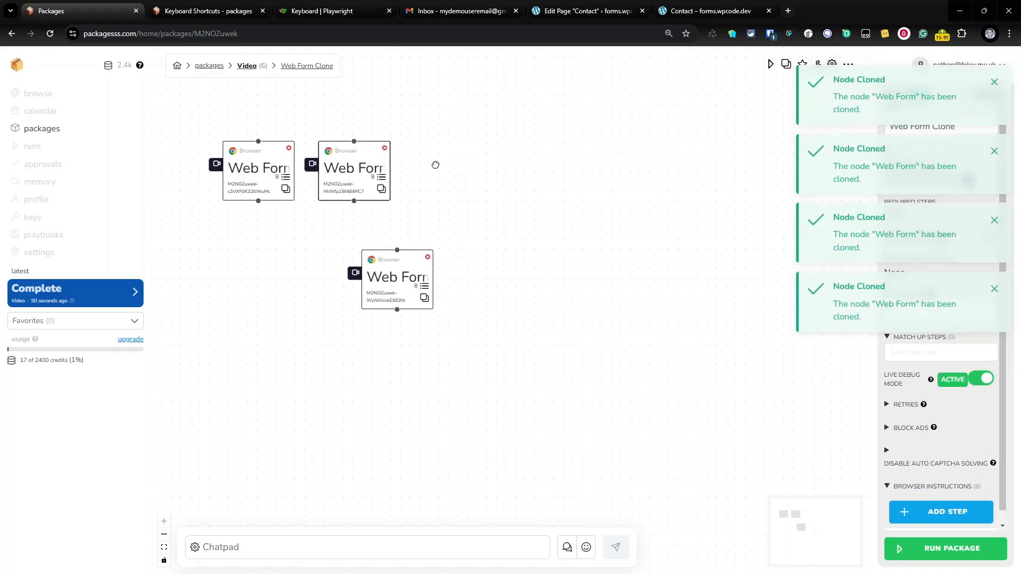
{"action": "mouse_move", "coordinate": [361, 160]}
{"action": "left_mouse_down"}
{"action": "mouse_move", "coordinate": [530, 154]}
{"action": "mouse_move", "coordinate": [422, 181]}
{"action": "mouse_move", "coordinate": [542, 262]}
{"action": "left_mouse_up"}
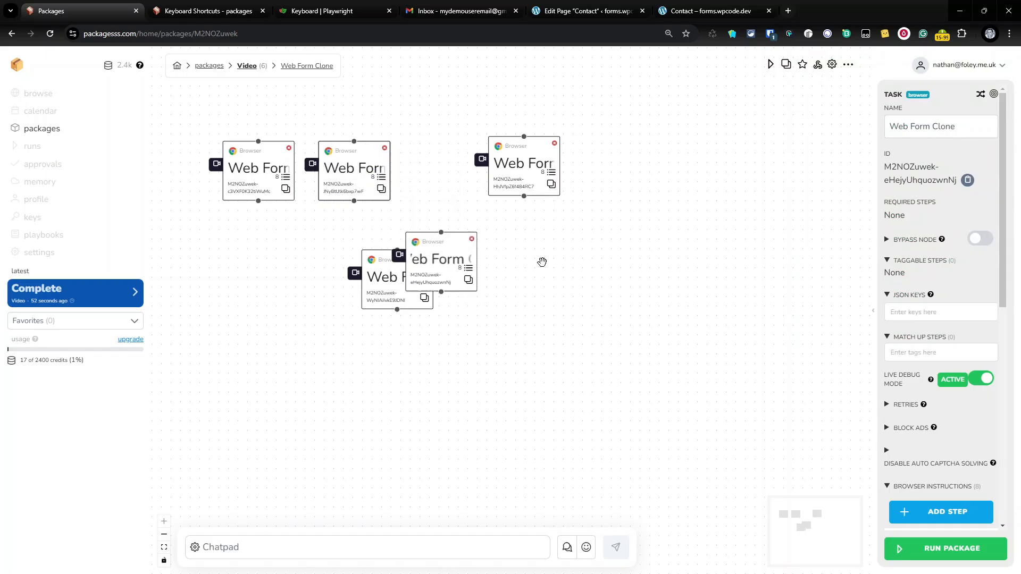
{"action": "mouse_move", "coordinate": [353, 158]}
{"action": "left_mouse_down"}
{"action": "mouse_move", "coordinate": [286, 340]}
{"action": "mouse_move", "coordinate": [298, 292]}
{"action": "mouse_move", "coordinate": [254, 256]}
{"action": "mouse_move", "coordinate": [263, 235]}
{"action": "mouse_move", "coordinate": [397, 166]}
{"action": "mouse_move", "coordinate": [397, 156]}
{"action": "left_mouse_up"}
{"action": "left_click_drag", "start_coordinate": [542, 166], "coordinate": [585, 168]}
Delete the three extra clones, leaving three Web Form nodes
{"action": "left_click", "coordinate": [550, 249]}
{"action": "right_click", "coordinate": [549, 249]}
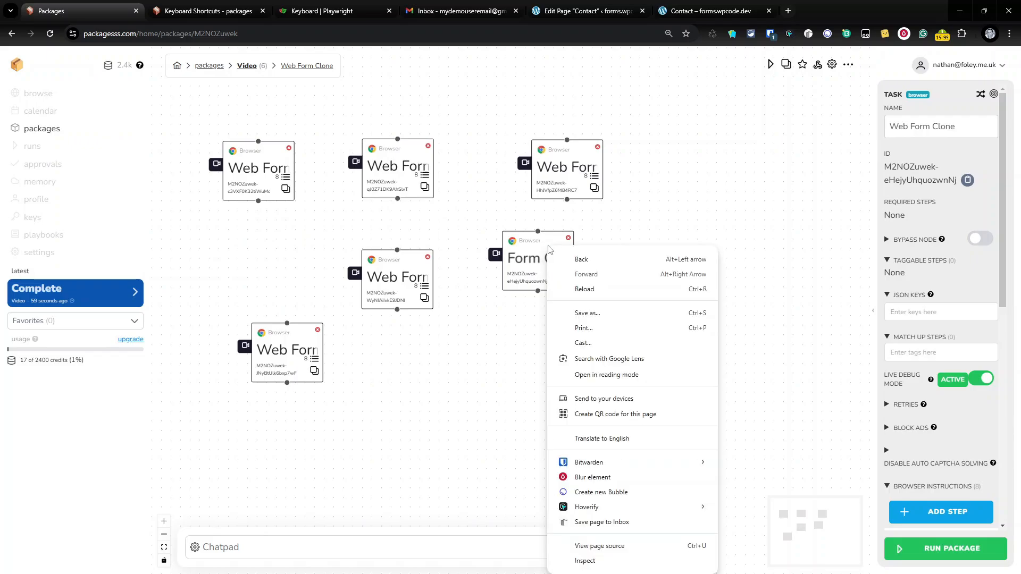
{"action": "left_click", "coordinate": [550, 249]}
{"action": "left_click_drag", "start_coordinate": [550, 249], "coordinate": [581, 287]}
{"action": "key", "text": "Delete"}
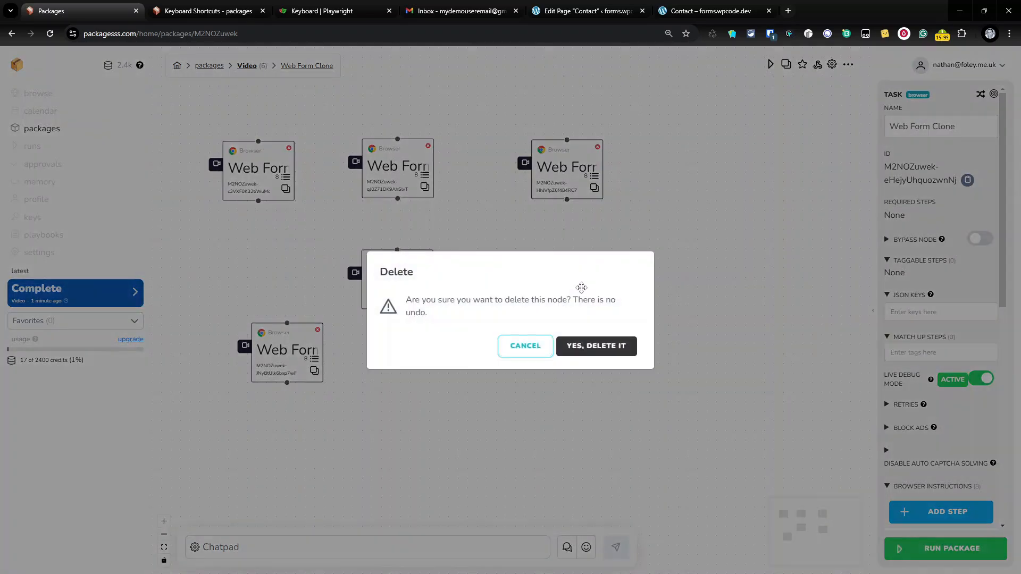
{"action": "left_click", "coordinate": [587, 346]}
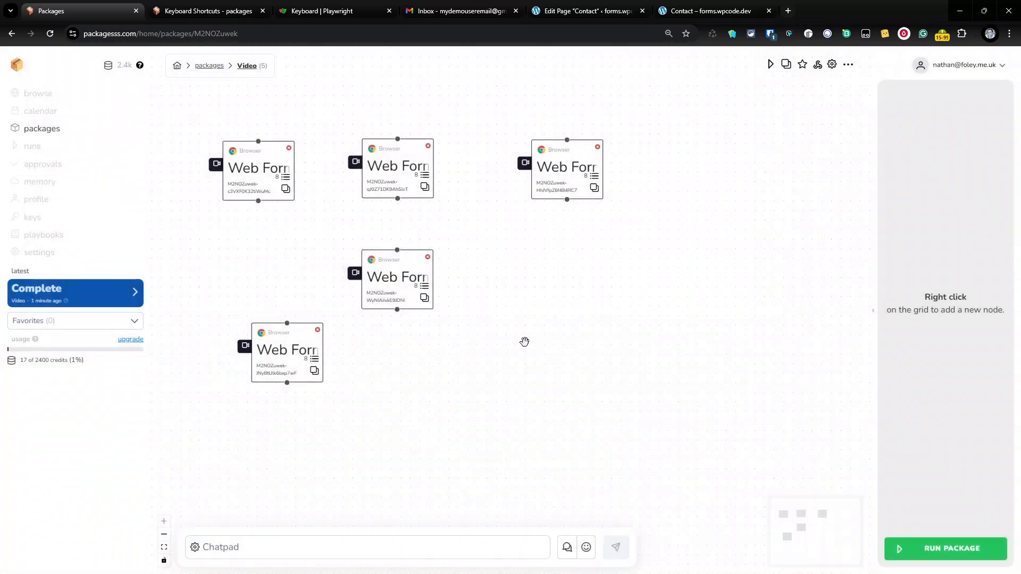
{"action": "left_click", "coordinate": [429, 260]}
{"action": "left_click", "coordinate": [589, 346]}
{"action": "left_click", "coordinate": [318, 330]}
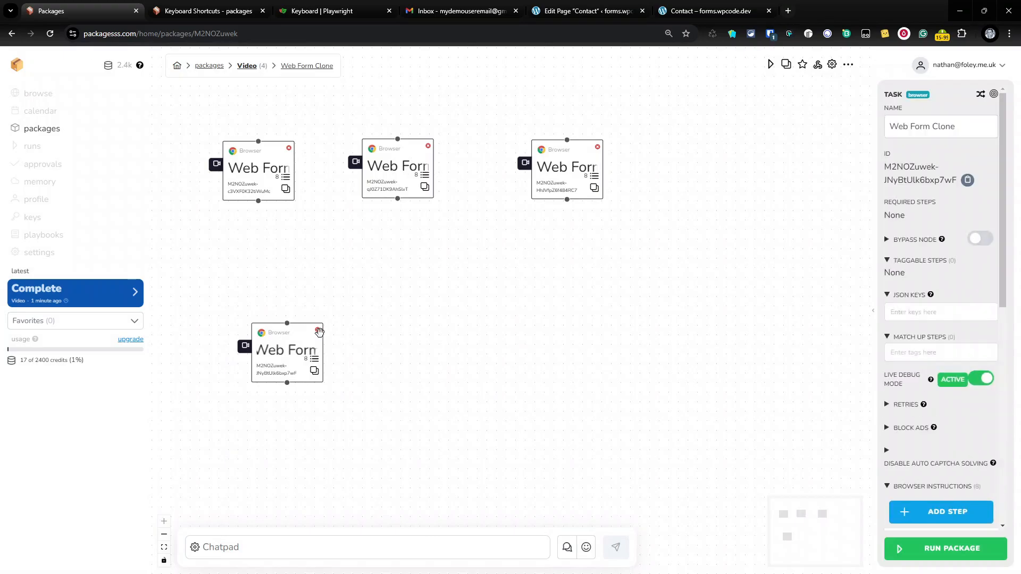
{"action": "left_click", "coordinate": [593, 348]}
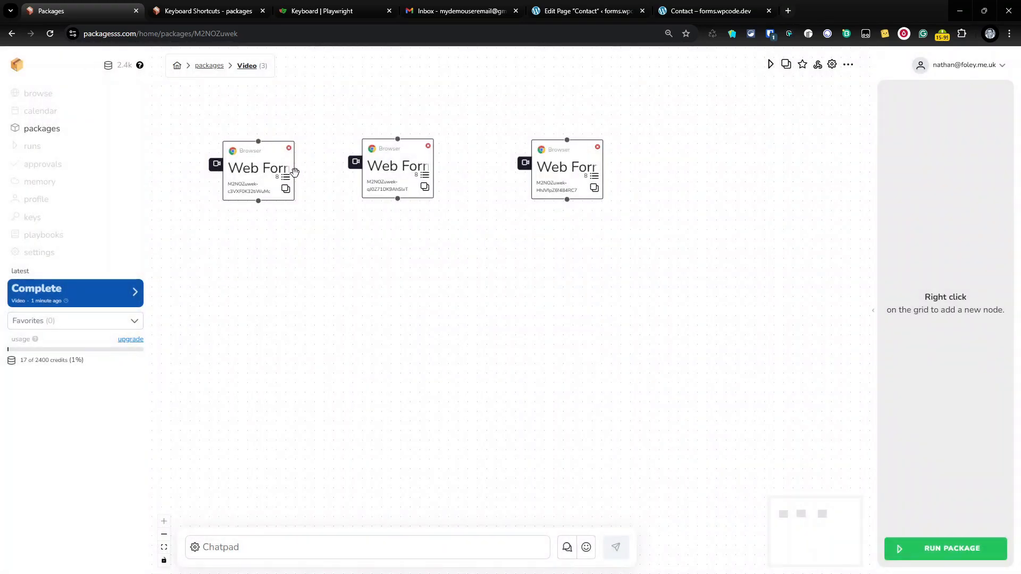
Chain the three Web Form nodes, linking each node's bottom handle to the next node's top
{"action": "mouse_move", "coordinate": [384, 229]}
{"action": "left_mouse_down"}
{"action": "mouse_move", "coordinate": [417, 170]}
{"action": "mouse_move", "coordinate": [340, 270]}
{"action": "mouse_move", "coordinate": [278, 269]}
{"action": "left_mouse_up"}
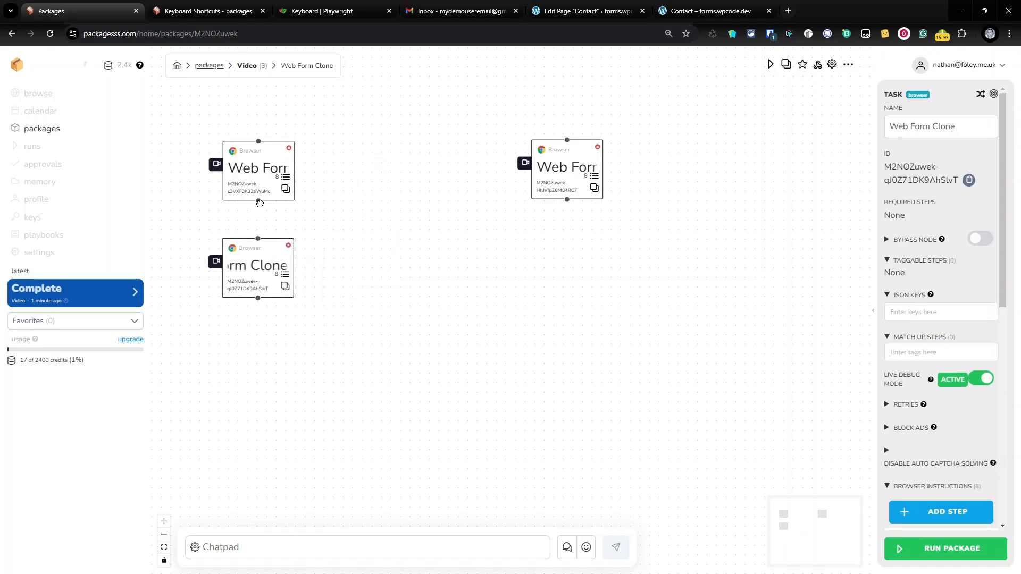
{"action": "left_click_drag", "start_coordinate": [258, 202], "coordinate": [257, 261]}
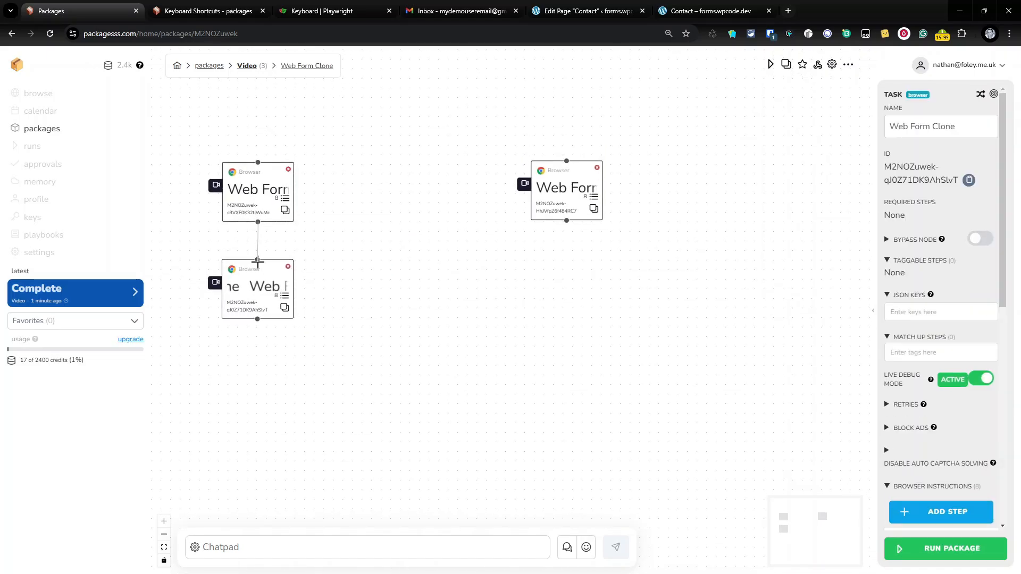
{"action": "mouse_move", "coordinate": [547, 190]}
{"action": "left_mouse_down"}
{"action": "mouse_move", "coordinate": [299, 365]}
{"action": "mouse_move", "coordinate": [223, 366]}
{"action": "mouse_move", "coordinate": [255, 394]}
{"action": "mouse_move", "coordinate": [255, 368]}
{"action": "left_mouse_up"}
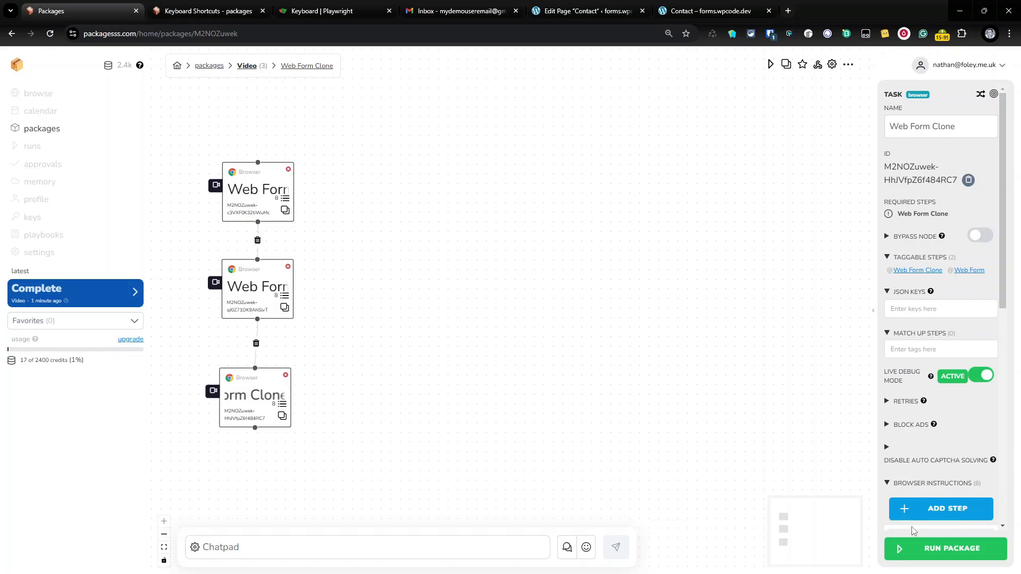
Run the chained three-node Video package to completion
{"action": "left_click", "coordinate": [912, 550]}
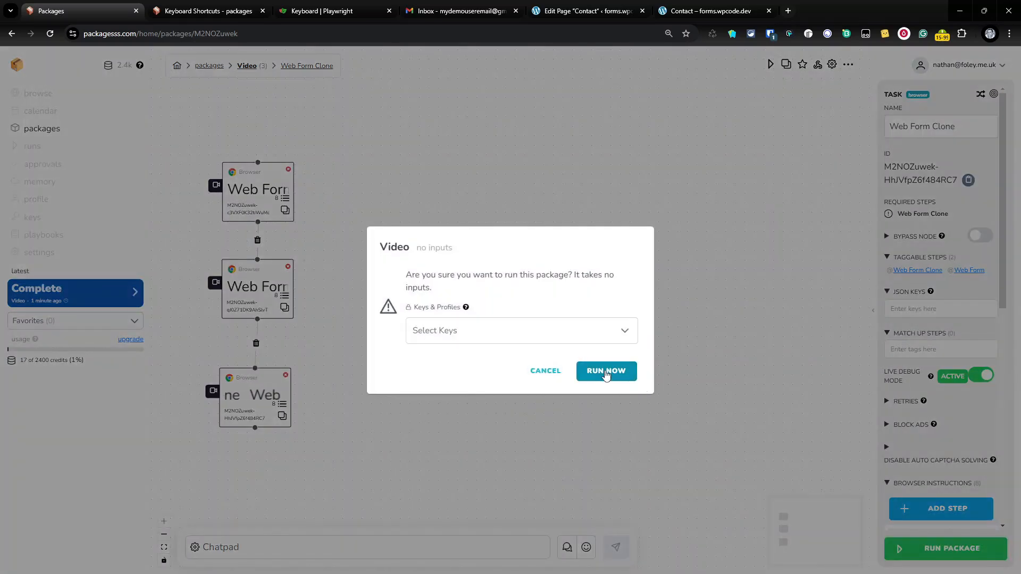
{"action": "left_click", "coordinate": [605, 374]}
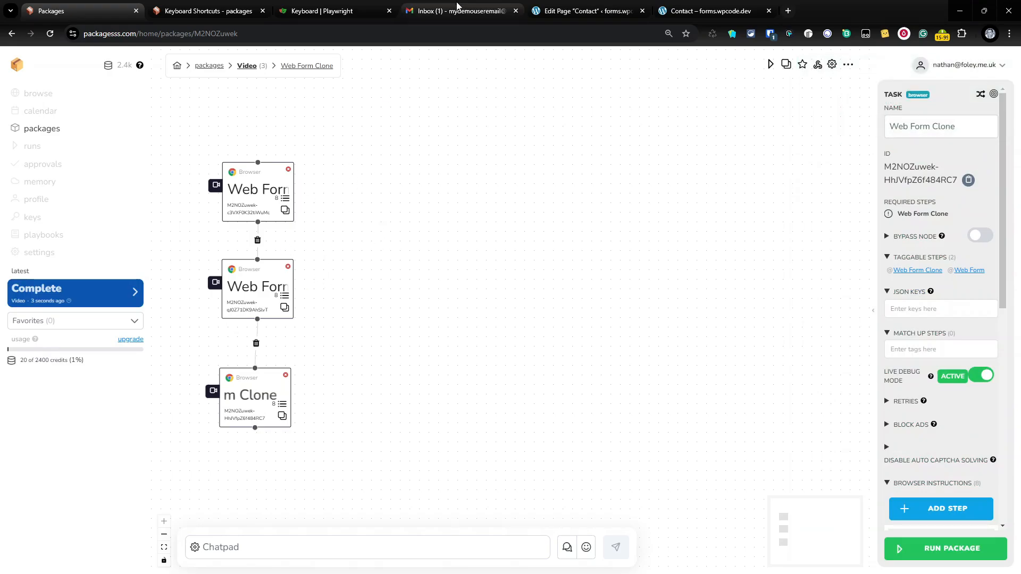
Open the submission conversation in Gmail, load the new message, and move it to the Bin
{"action": "left_click", "coordinate": [446, 15]}
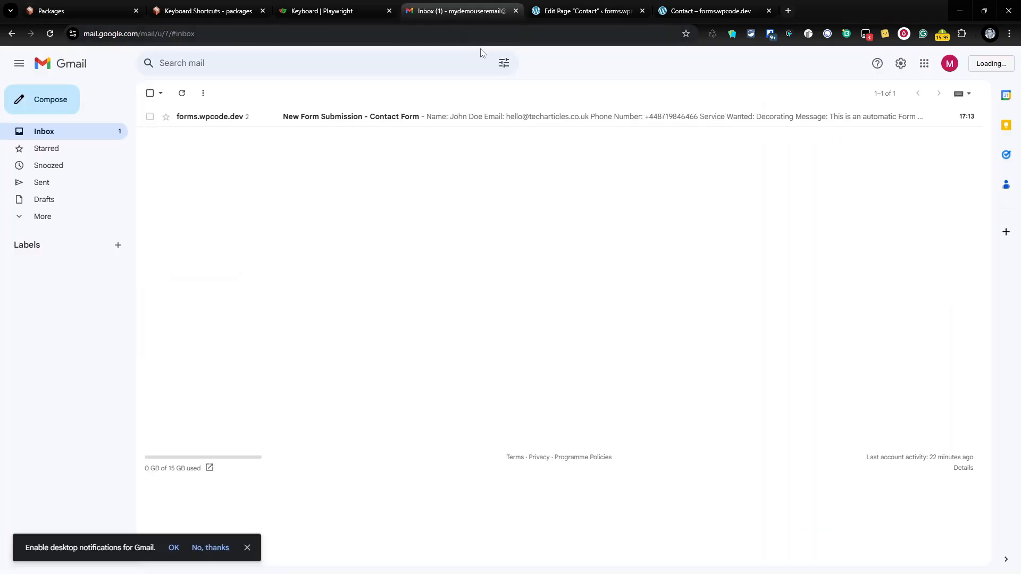
{"action": "left_click", "coordinate": [365, 116]}
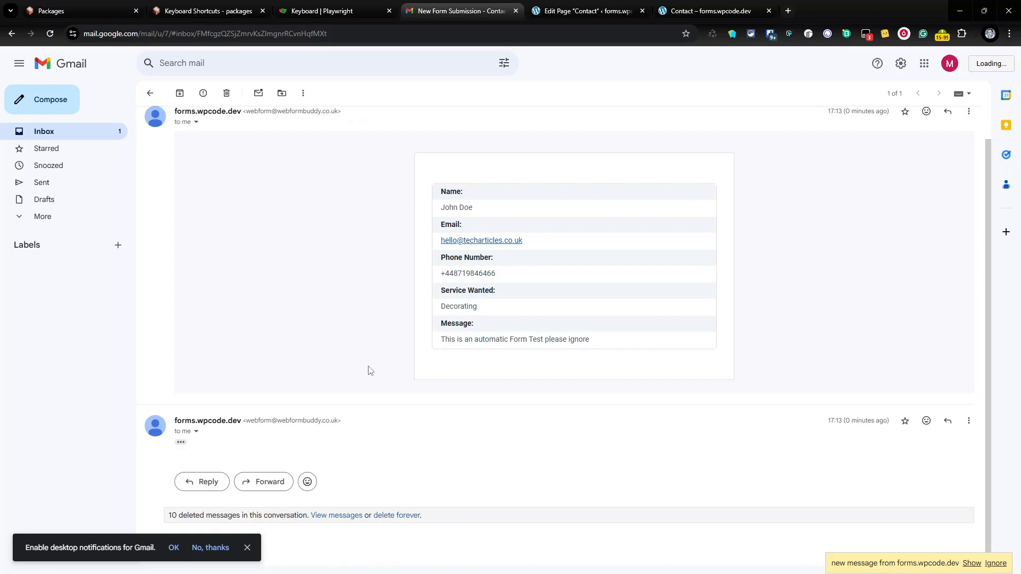
{"action": "left_click", "coordinate": [972, 564]}
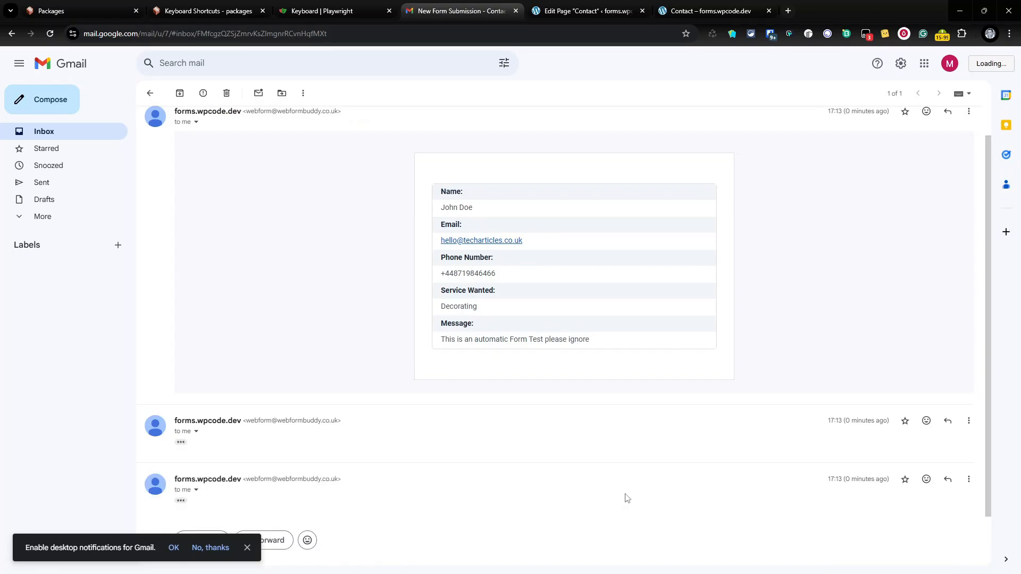
{"action": "scroll", "coordinate": [609, 489], "scroll_direction": "down", "scroll_amount": 1}
{"action": "scroll", "coordinate": [842, 237], "scroll_direction": "up", "scroll_amount": 2}
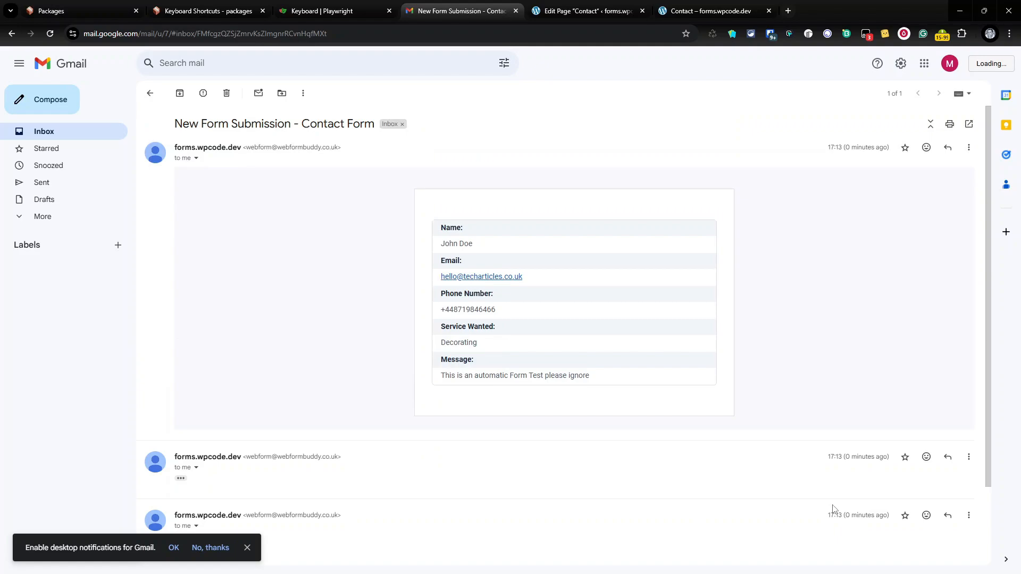
{"action": "left_click", "coordinate": [226, 93]}
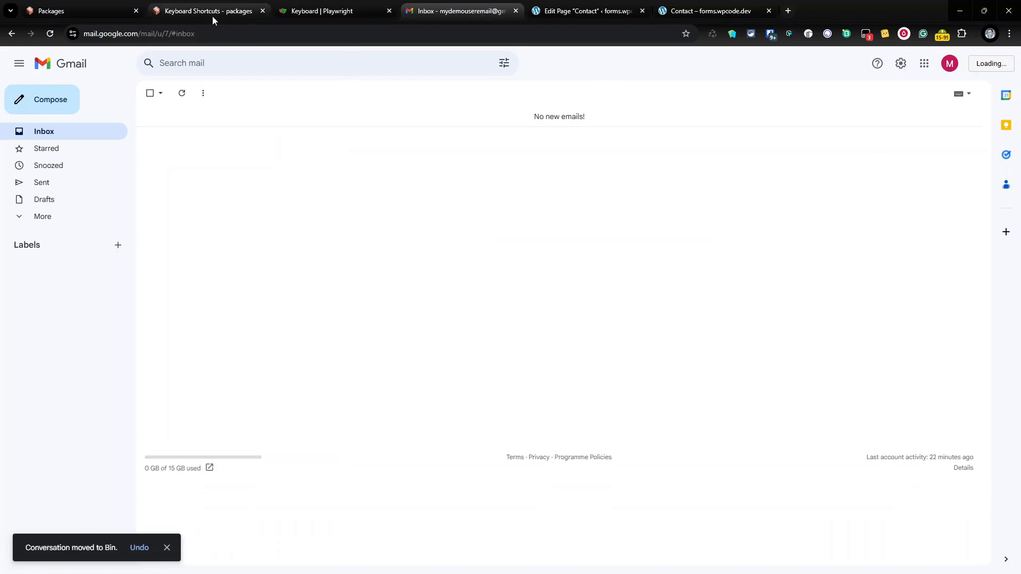
Return to the Video package editor and review Package Settings and Webhooks, closing both unchanged
{"action": "left_click", "coordinate": [104, 10]}
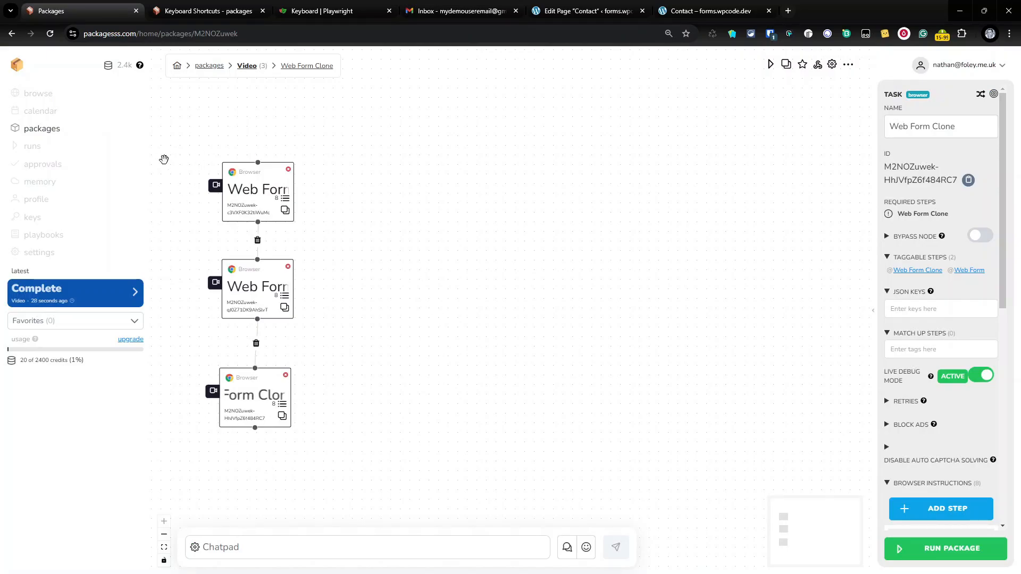
{"action": "left_click", "coordinate": [832, 64]}
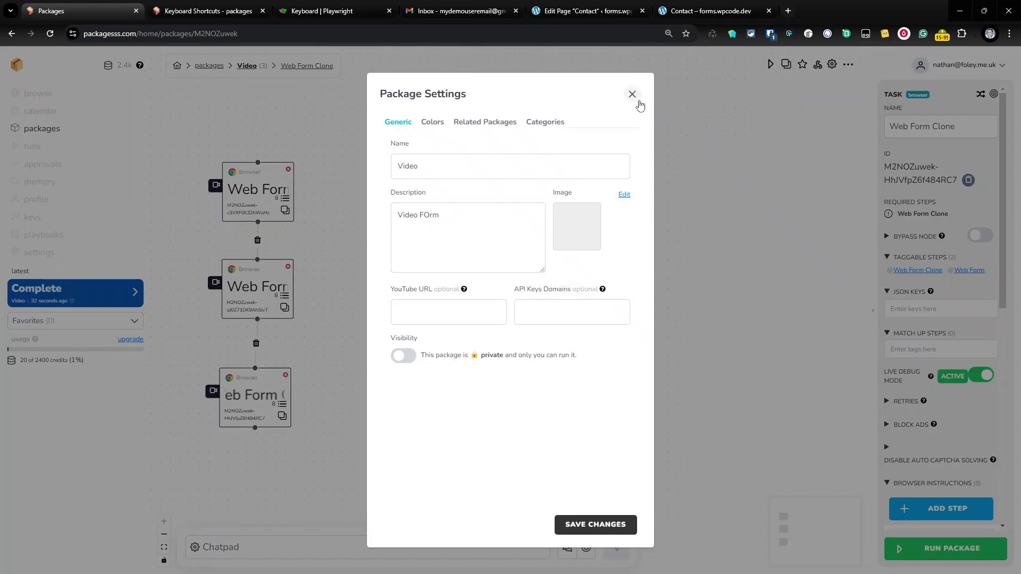
{"action": "left_click", "coordinate": [635, 98]}
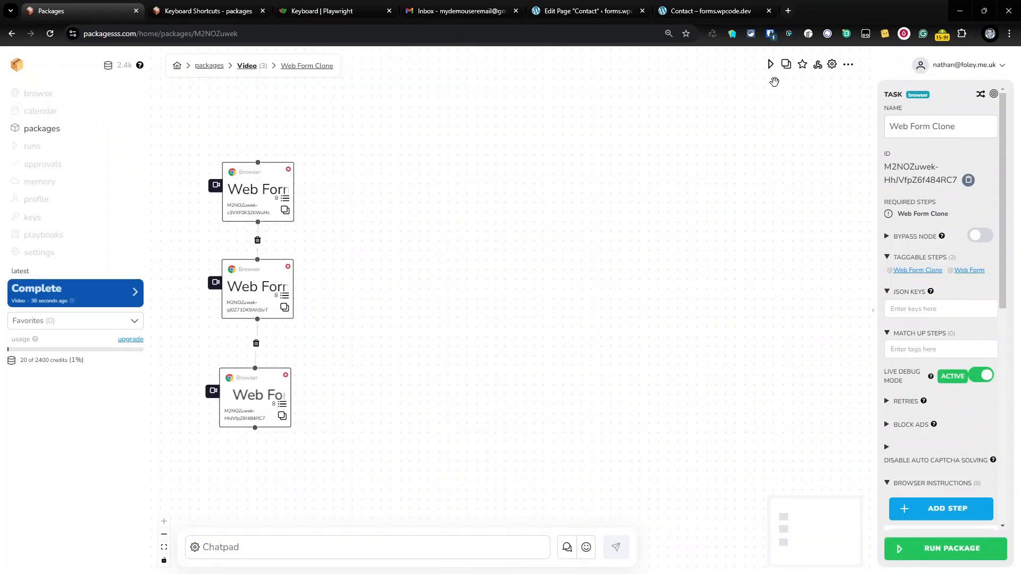
{"action": "left_click", "coordinate": [819, 64]}
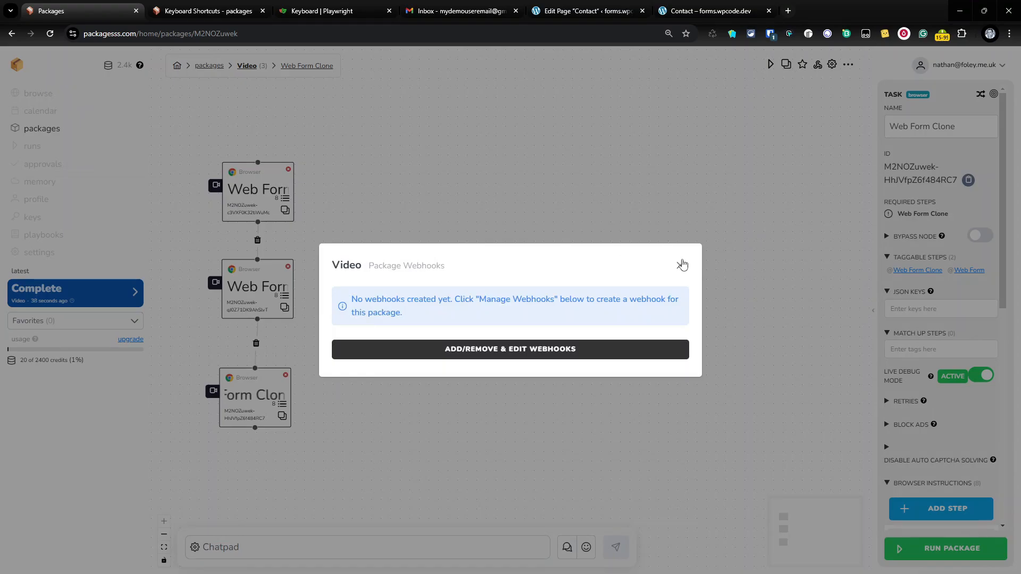
{"action": "left_click", "coordinate": [681, 265]}
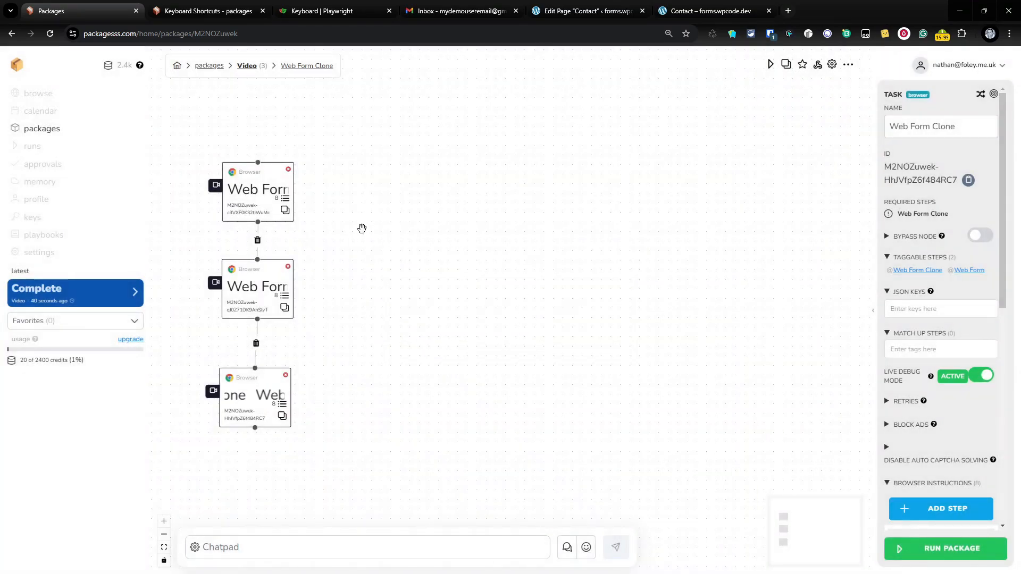